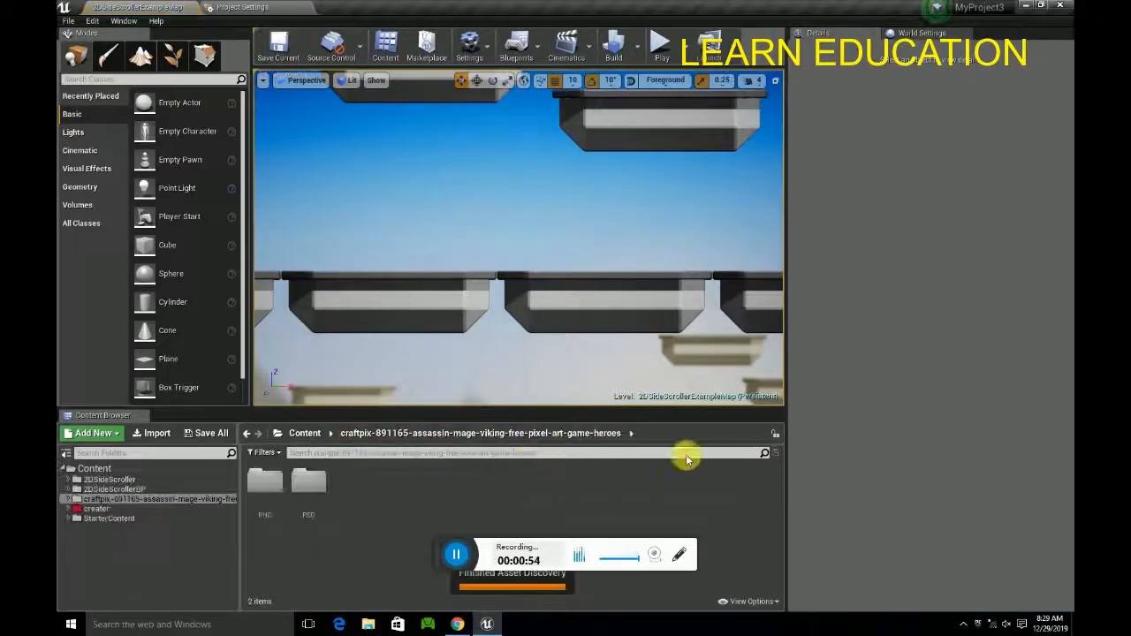
Step: Restore the assets left open in the last session and return to the level editor
left_click(68, 20)
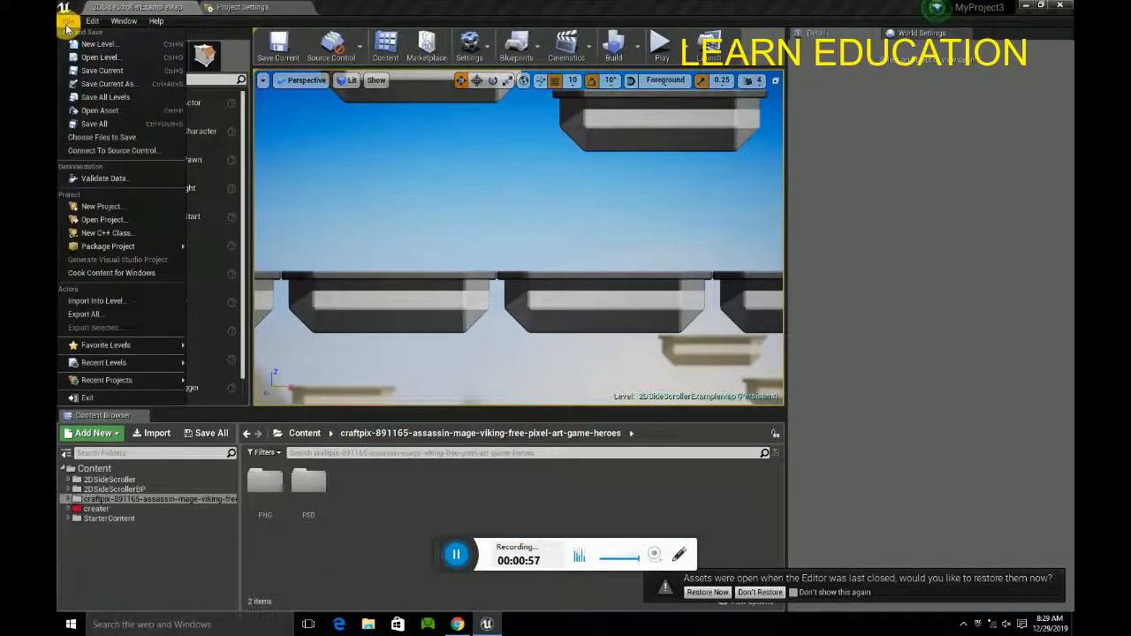
left_click(712, 593)
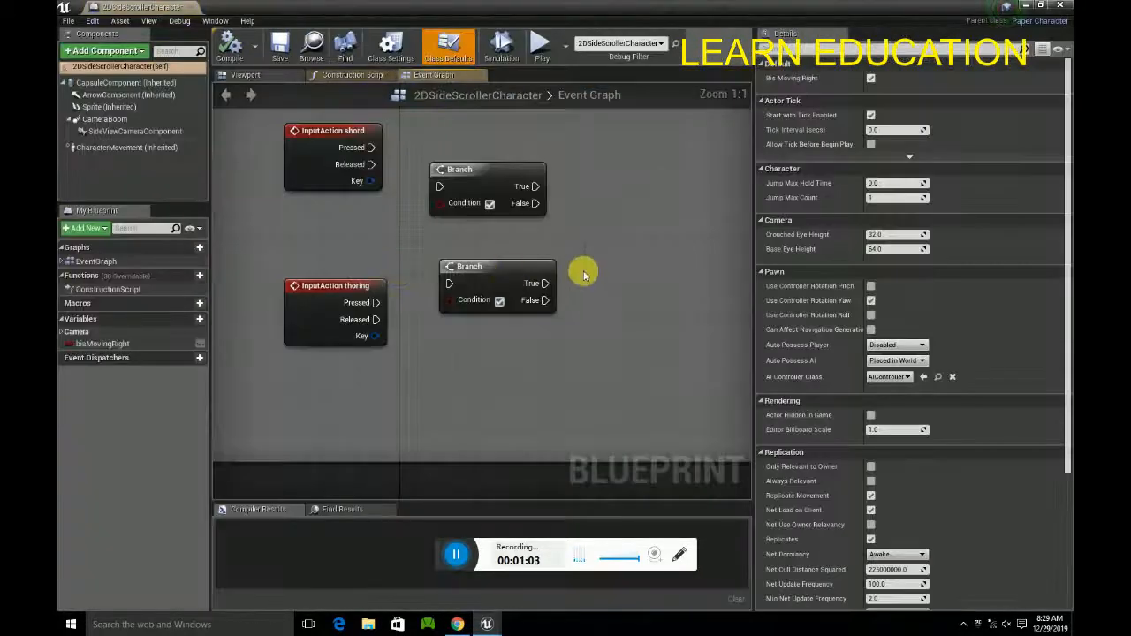
left_click(137, 8)
Step: Start a new project and choose the Blueprint 2D Side Scroller template
left_click(68, 20)
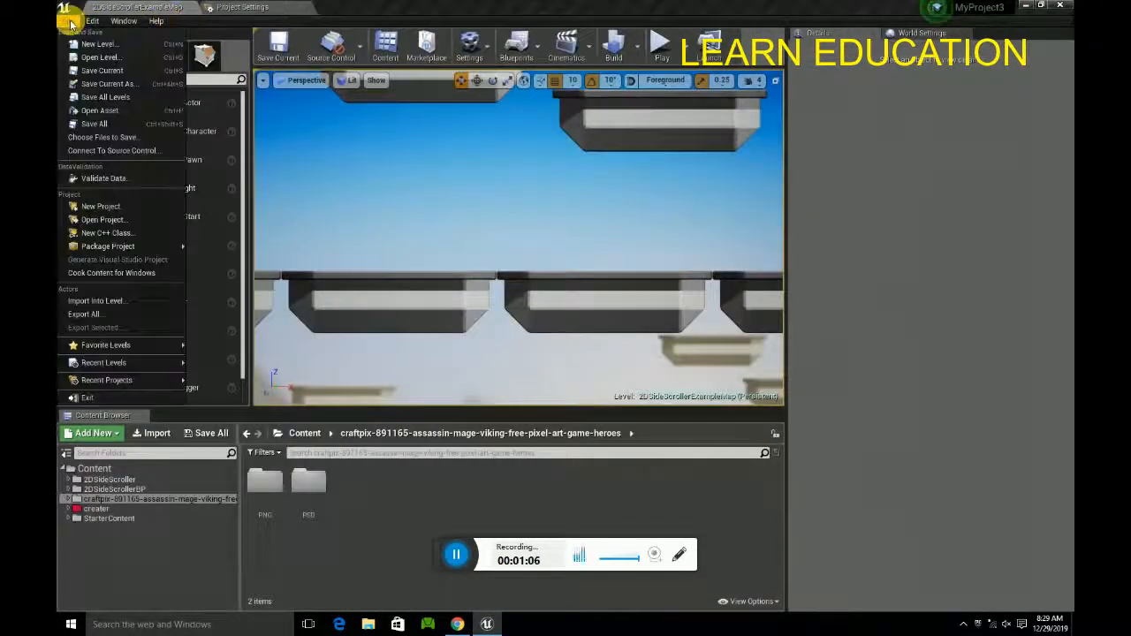
left_click(120, 208)
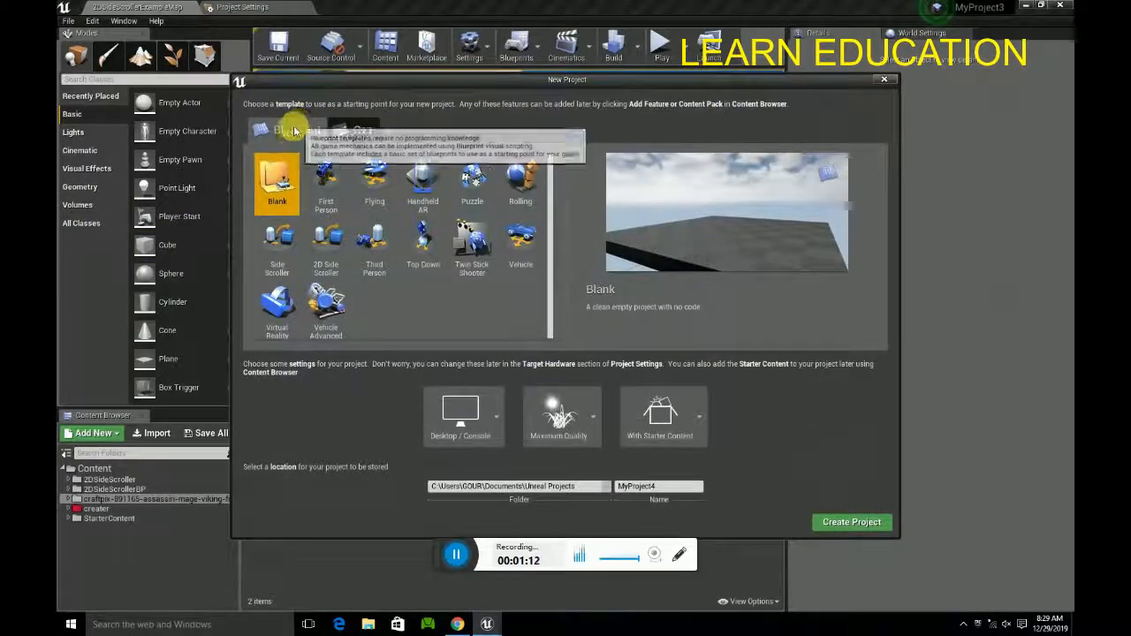
left_click(360, 131)
left_click(291, 130)
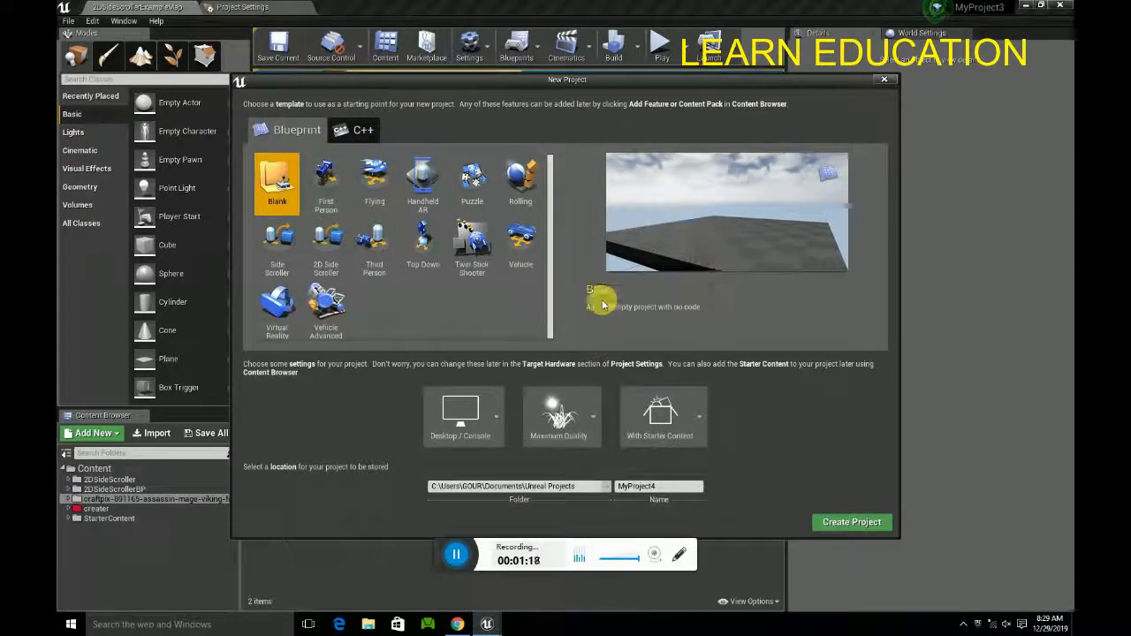
left_click(358, 130)
left_click(301, 129)
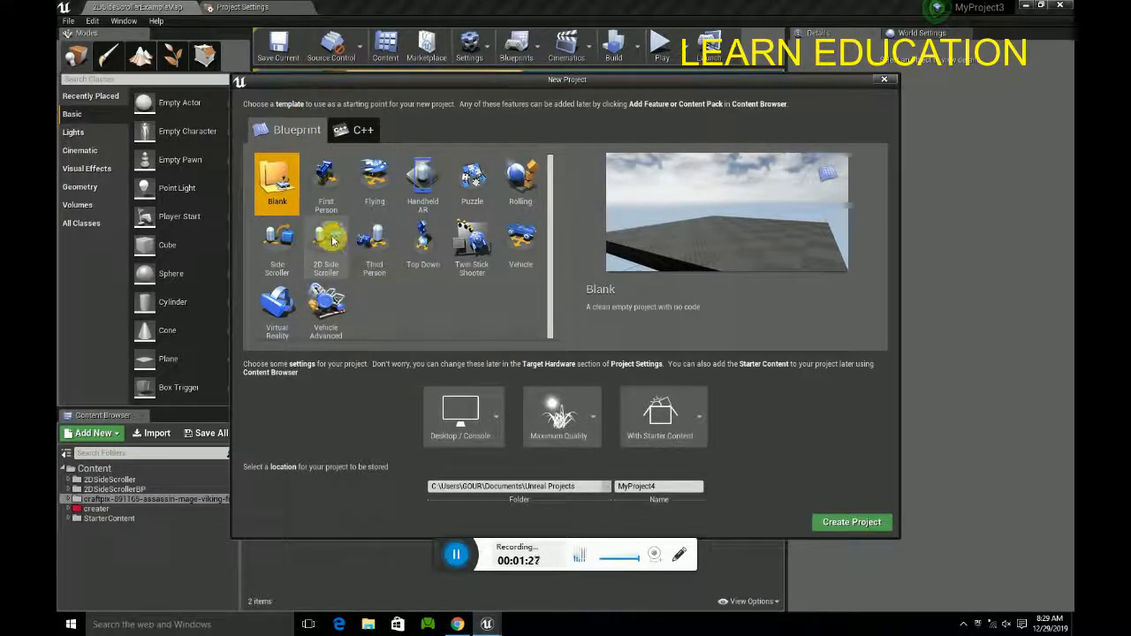
left_click(275, 248)
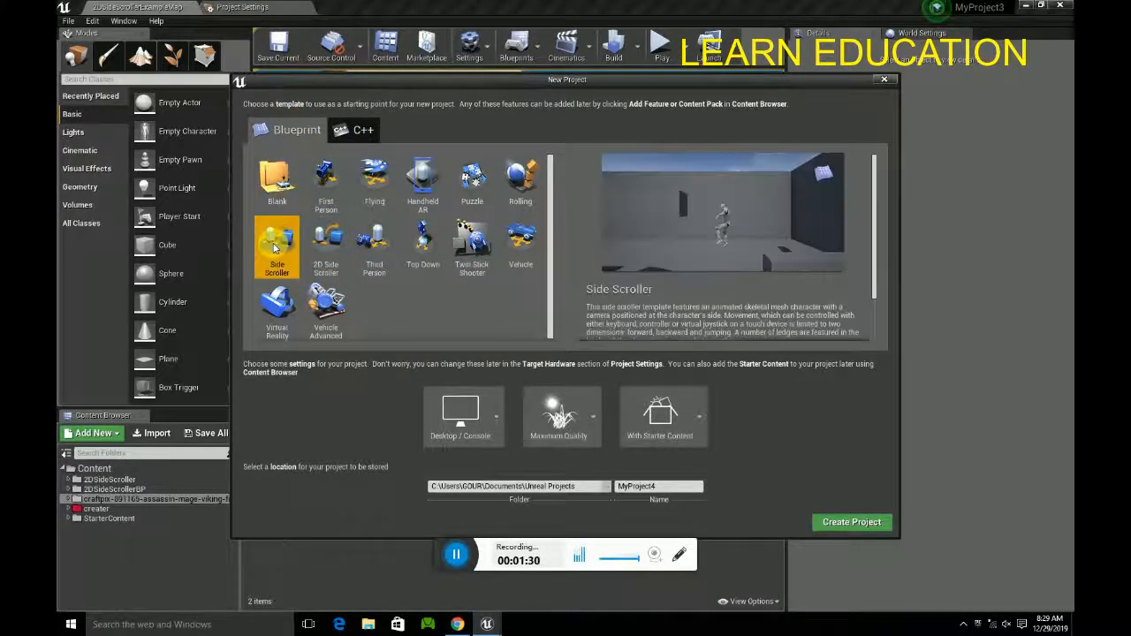
left_click(328, 245)
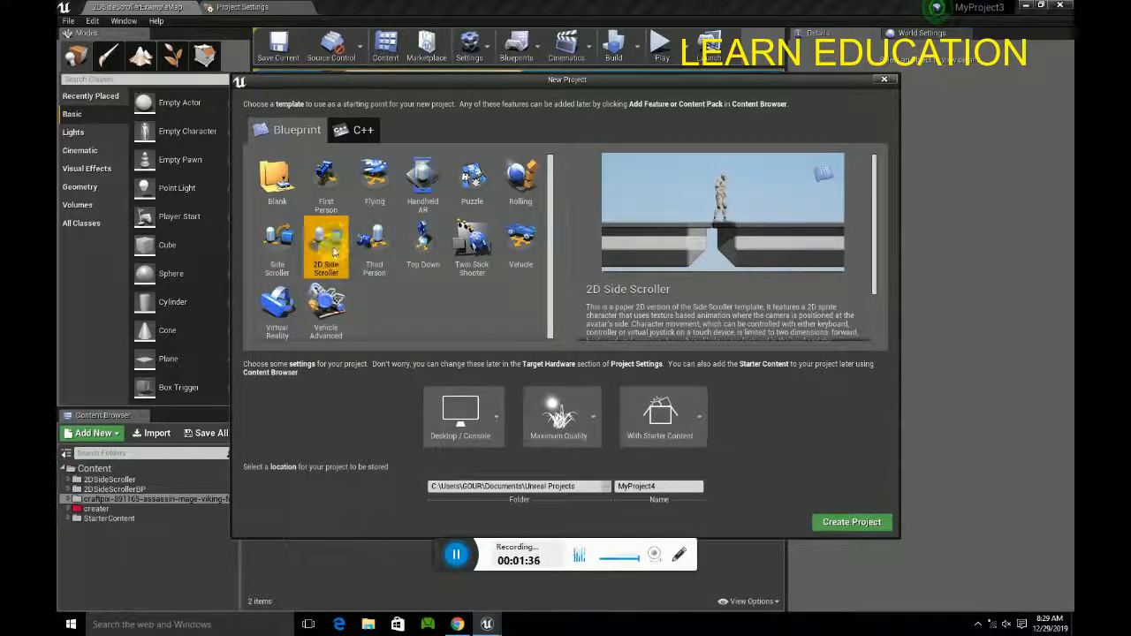
Step: Review the platform, quality and starter content options, keep Desktop / Console, Maximum Quality and With Starter Content, and create MyProject4
left_click(484, 423)
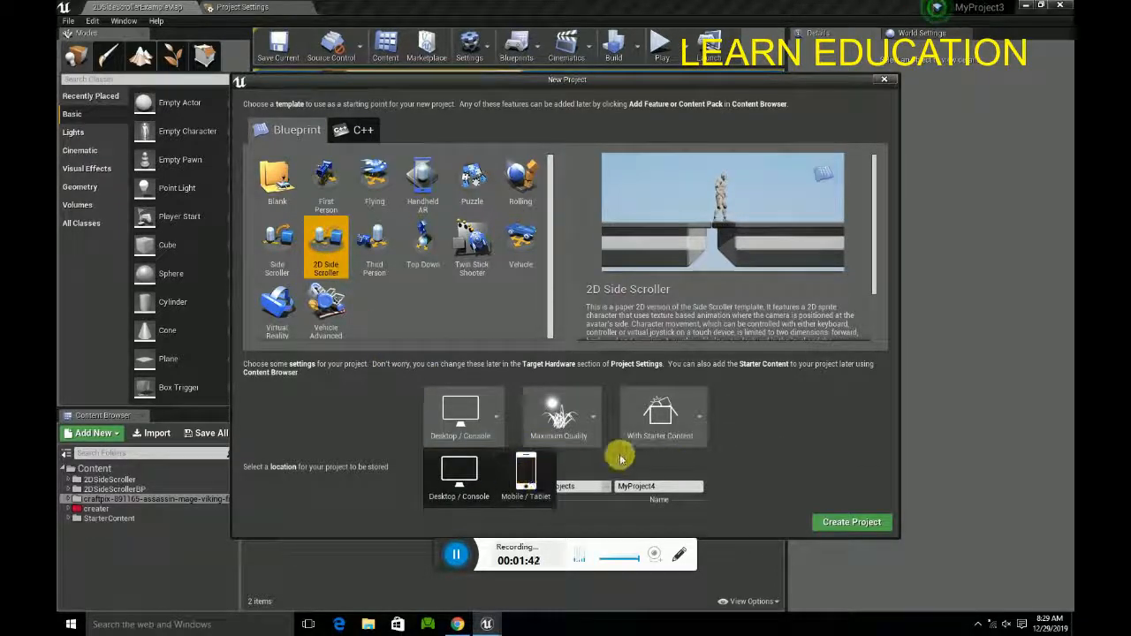
left_click(558, 415)
left_click(636, 486)
left_click(579, 433)
left_click(558, 477)
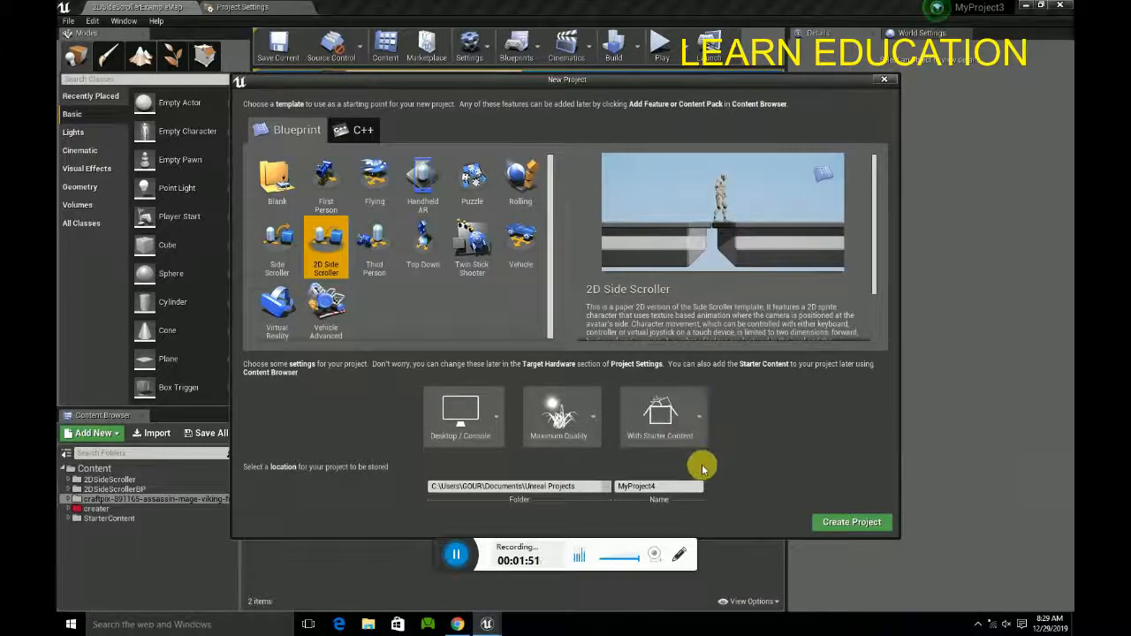
left_click(680, 425)
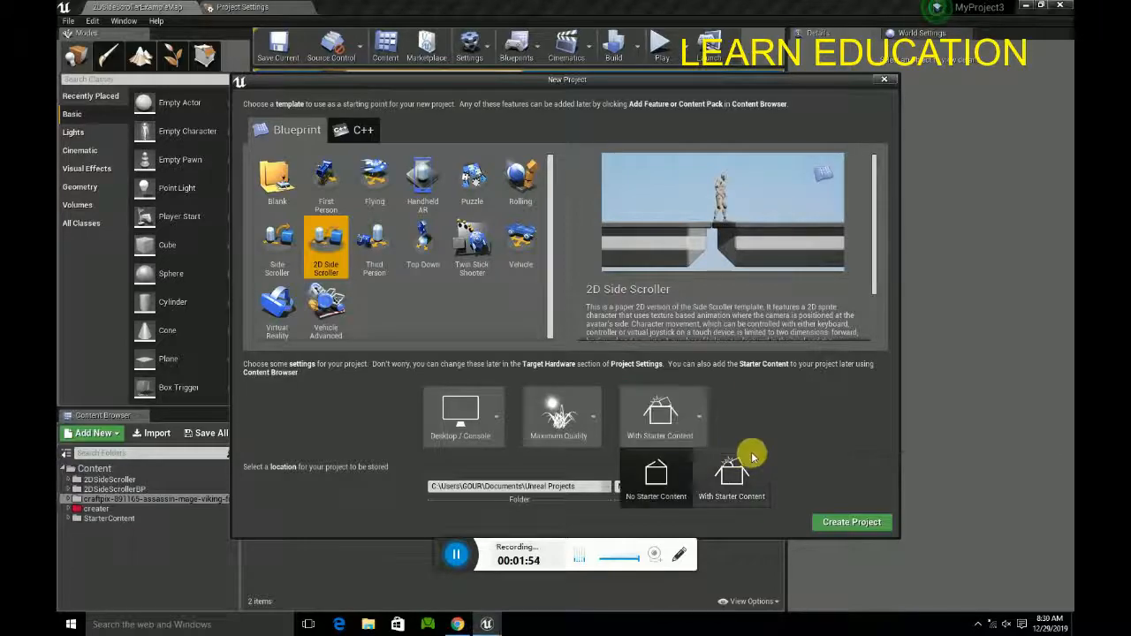
left_click(765, 399)
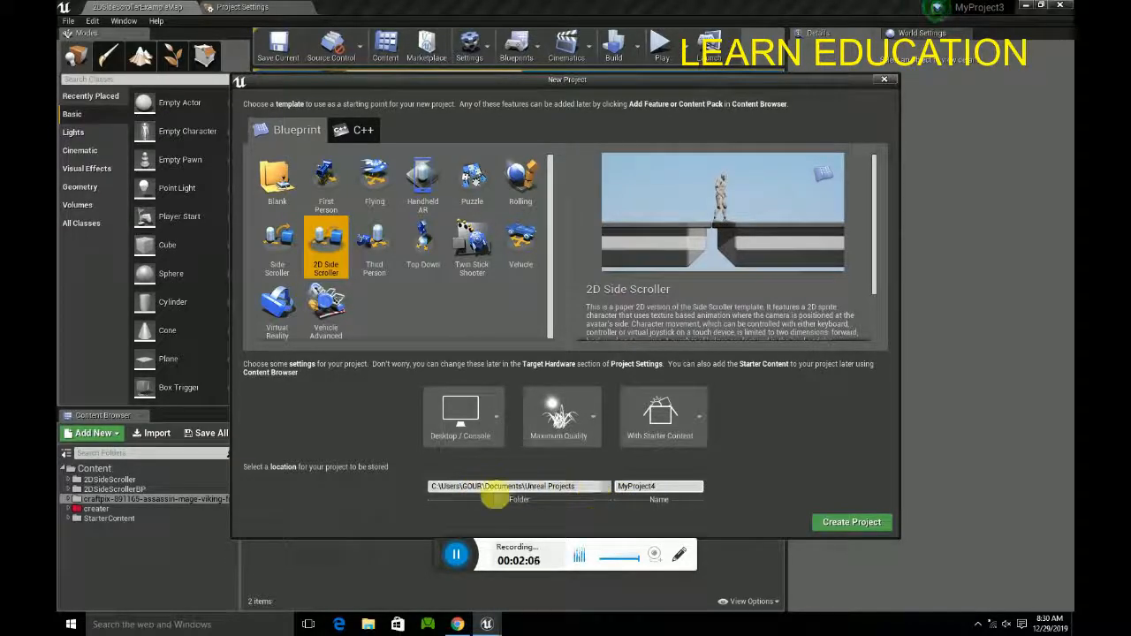
left_click(853, 524)
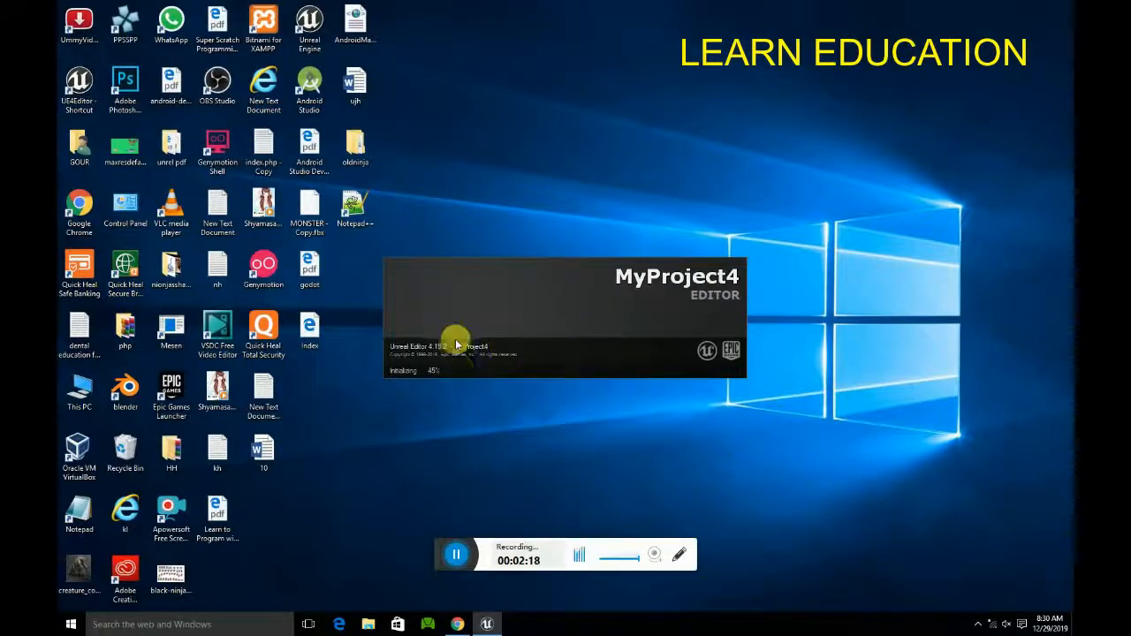
Step: Switch to File Explorer and open the "unreal engine 2d game deblopment" folder inside "unreal movemoint" on Local Disk (E:)
double_click(79, 389)
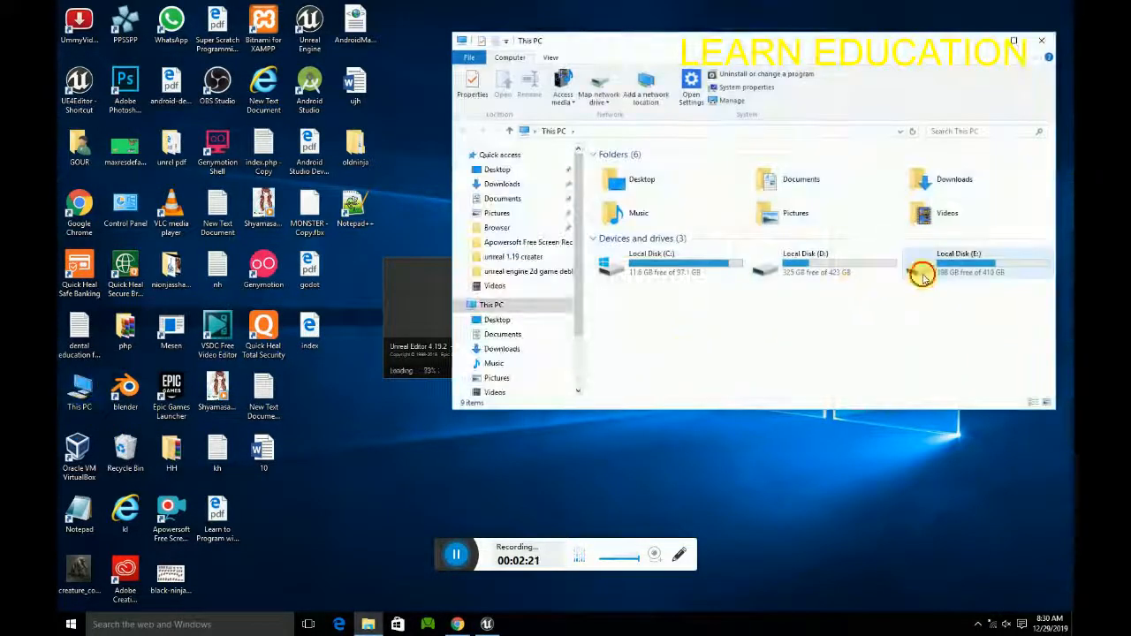
double_click(923, 269)
scroll(649, 291, "down", 5)
double_click(651, 308)
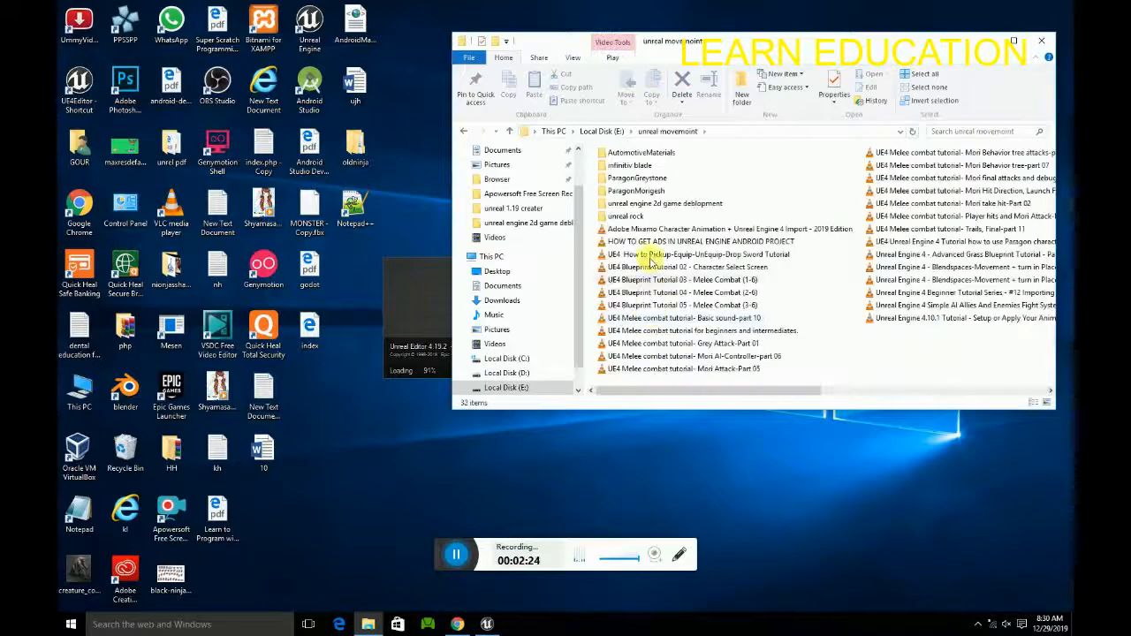
double_click(654, 204)
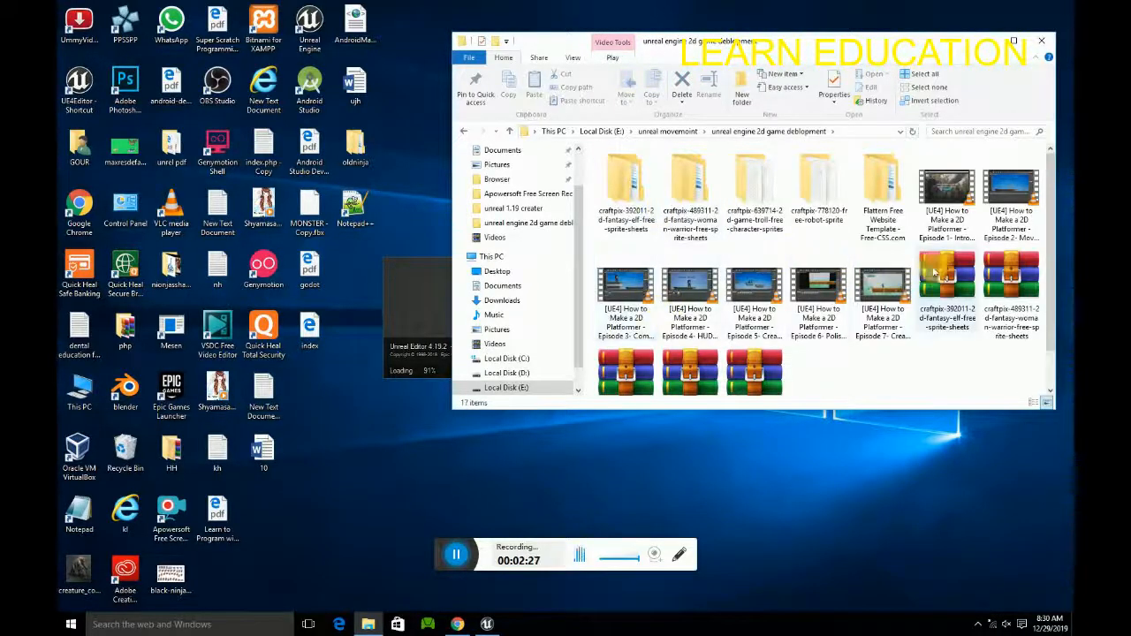
double_click(868, 200)
double_click(668, 171)
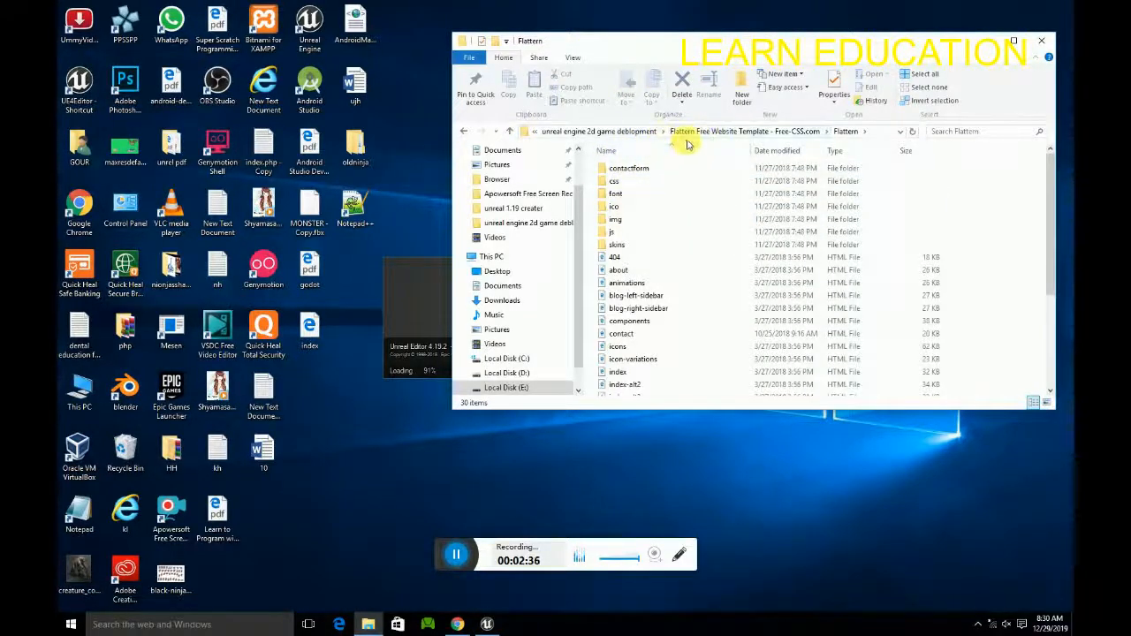
left_click(610, 131)
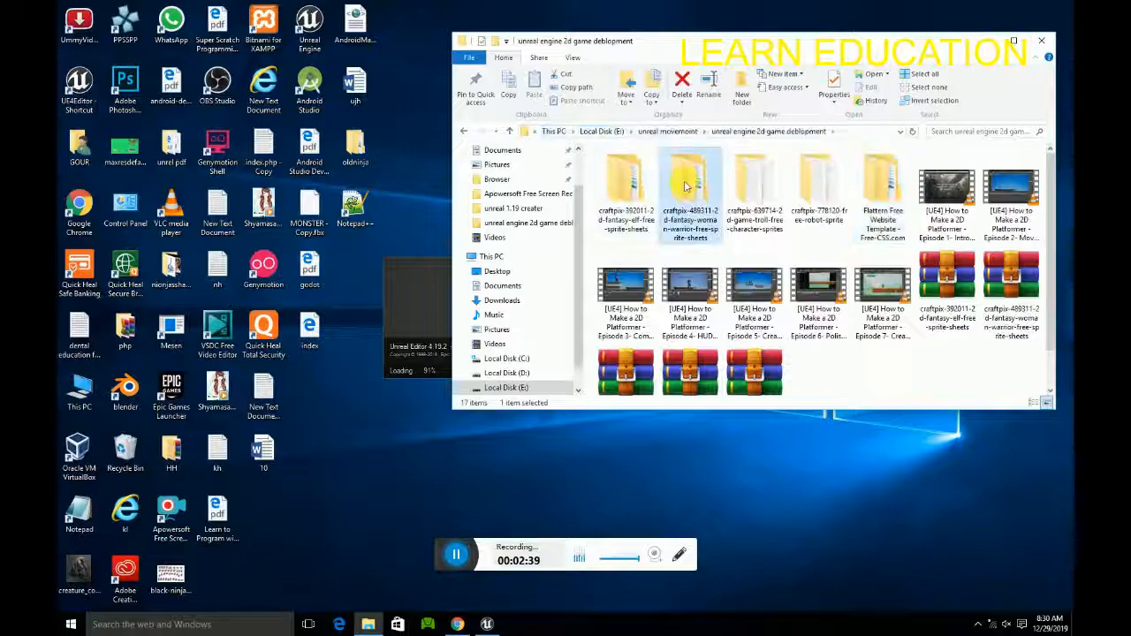
Step: Examine the woman warrior sprites in folder 1 of its _PNG folder, then return to the 2D game assets folder
double_click(685, 181)
double_click(638, 194)
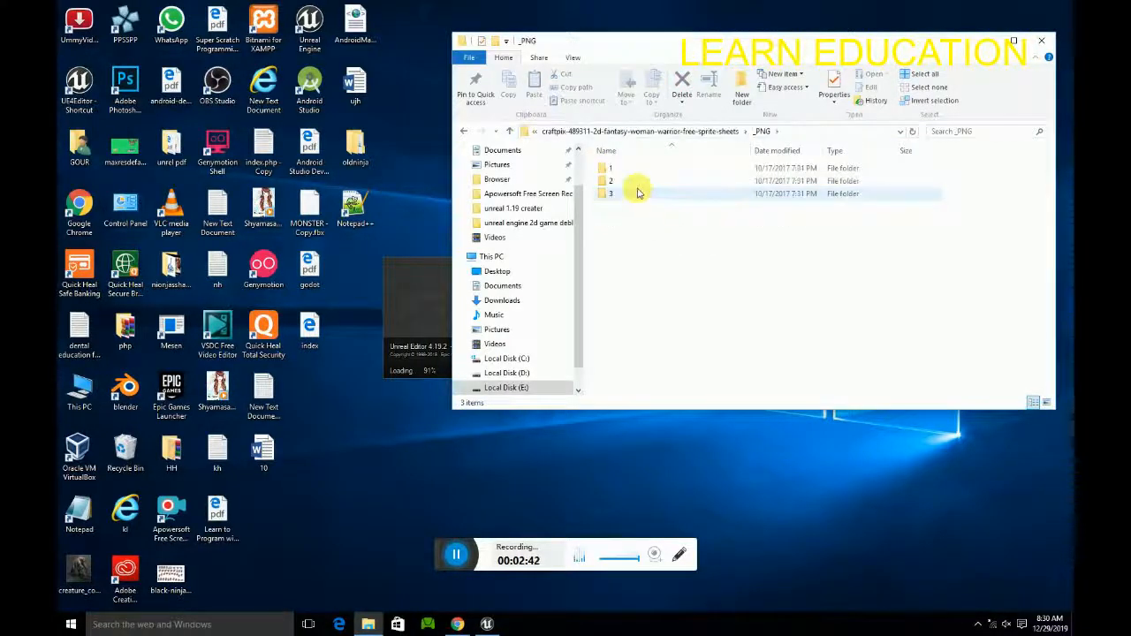
double_click(630, 170)
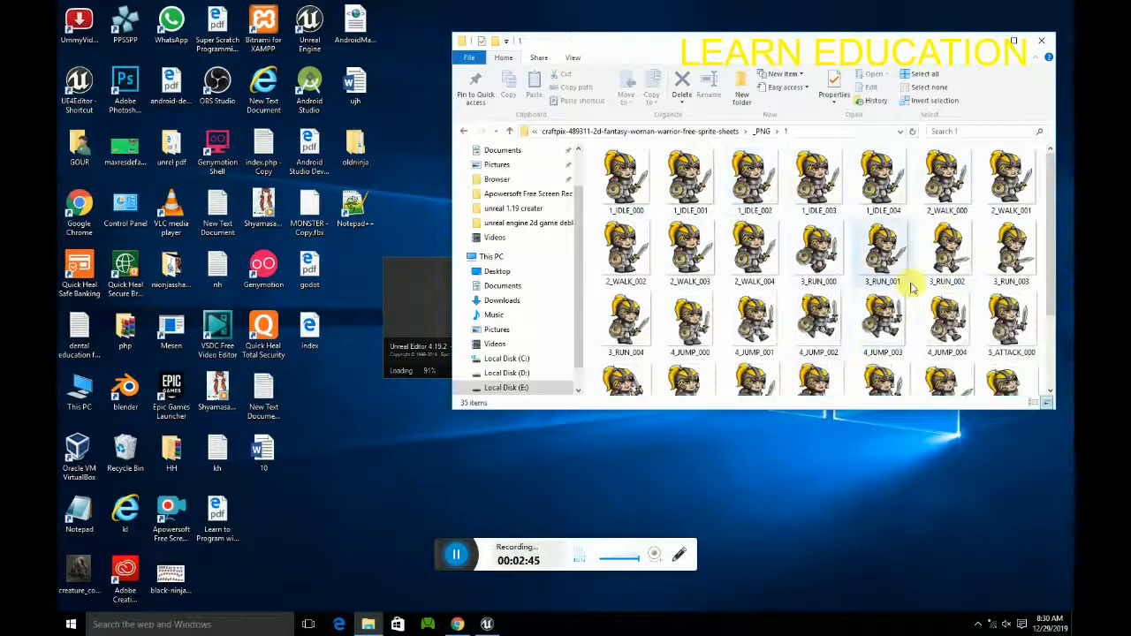
scroll(760, 336, "down", 2)
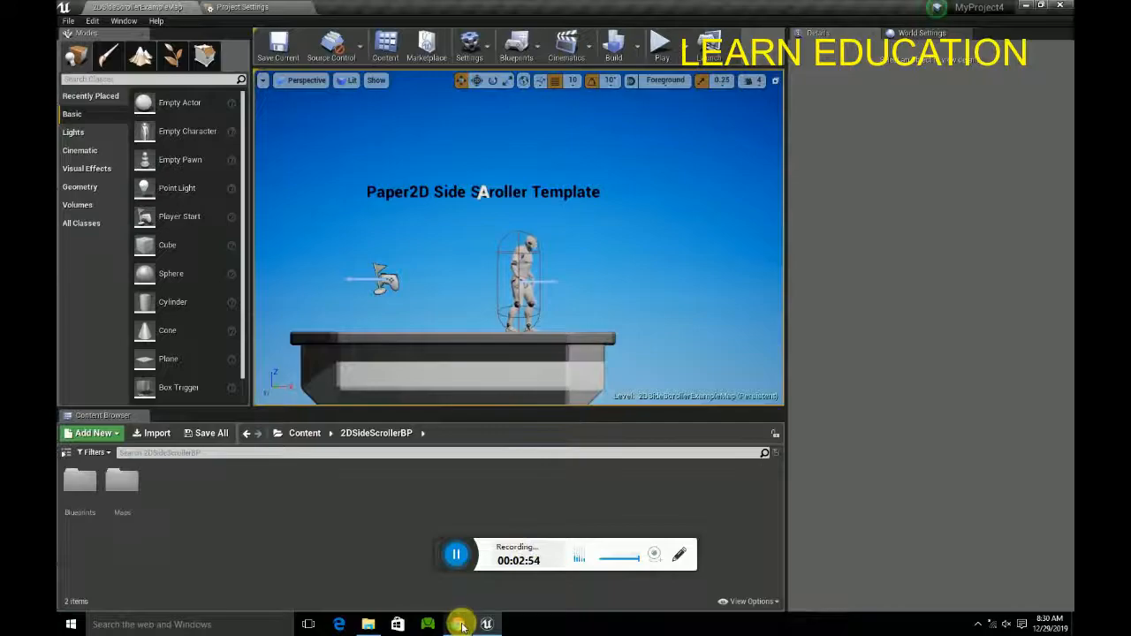
left_click(368, 624)
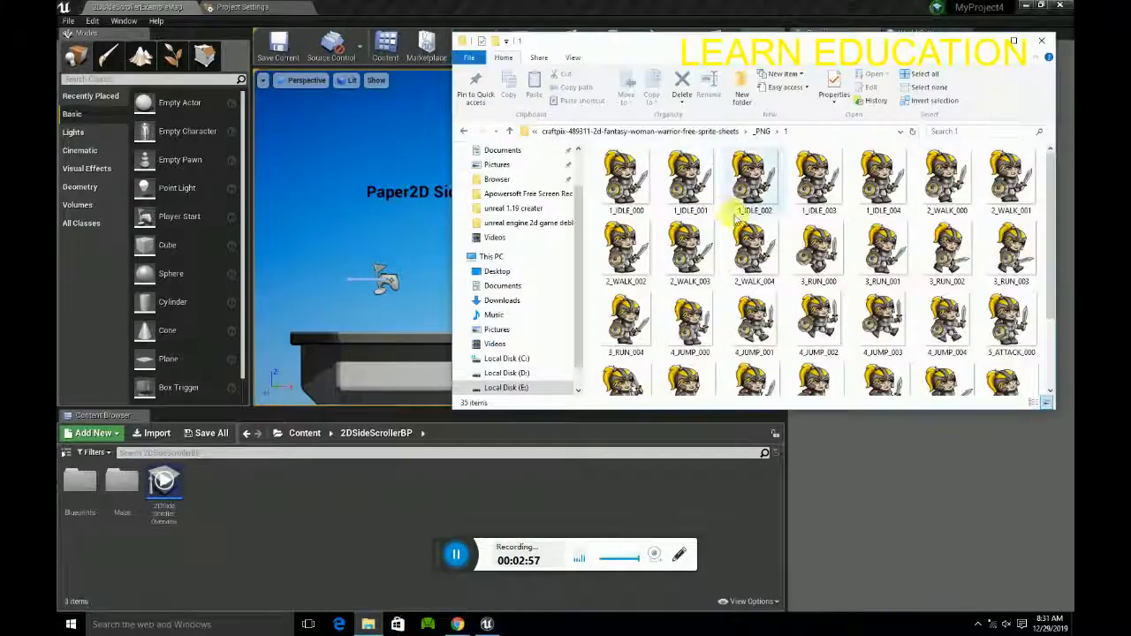
left_click(464, 131)
left_click(464, 131)
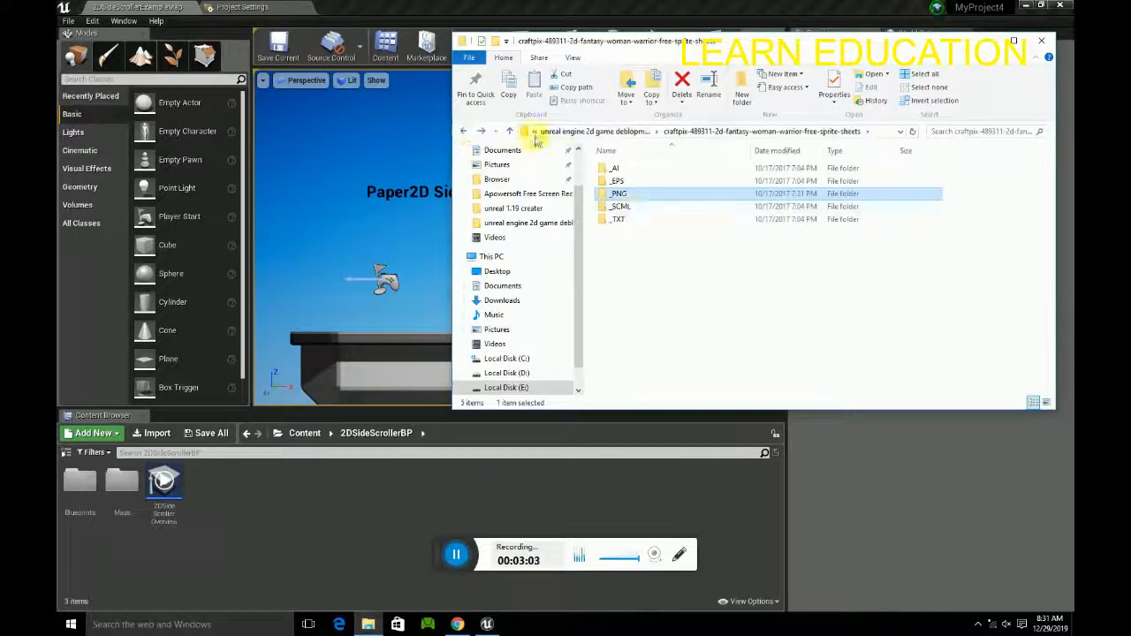
left_click(464, 130)
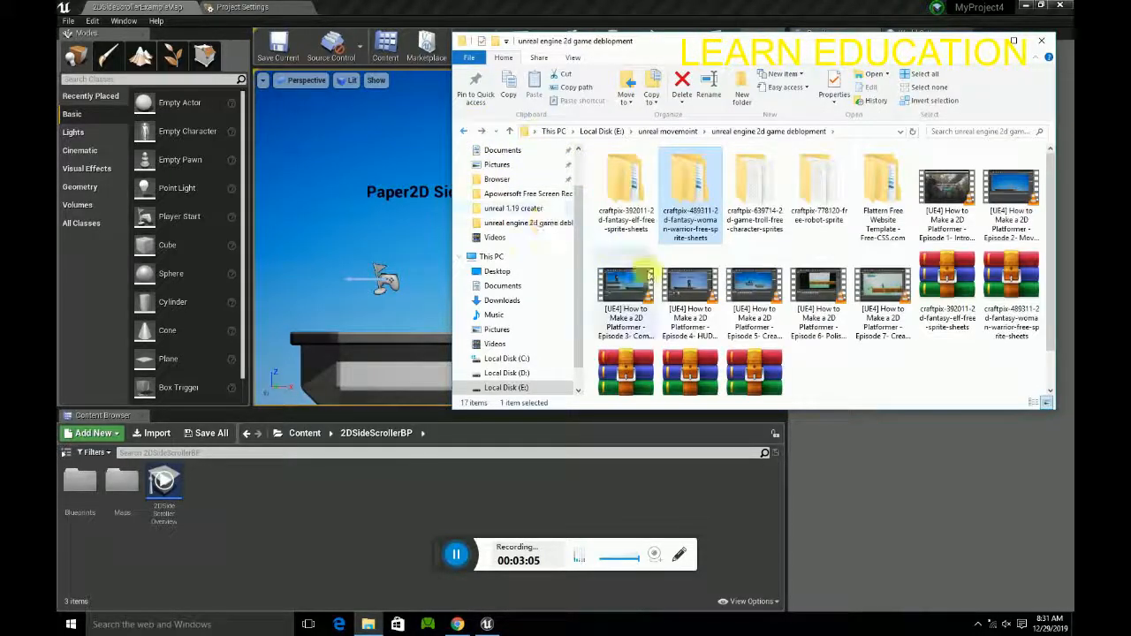
Step: Examine the fantasy elf sprites in folder 1 of its _PNG folder, then return to the 2D game assets folder
double_click(623, 205)
double_click(621, 181)
double_click(616, 164)
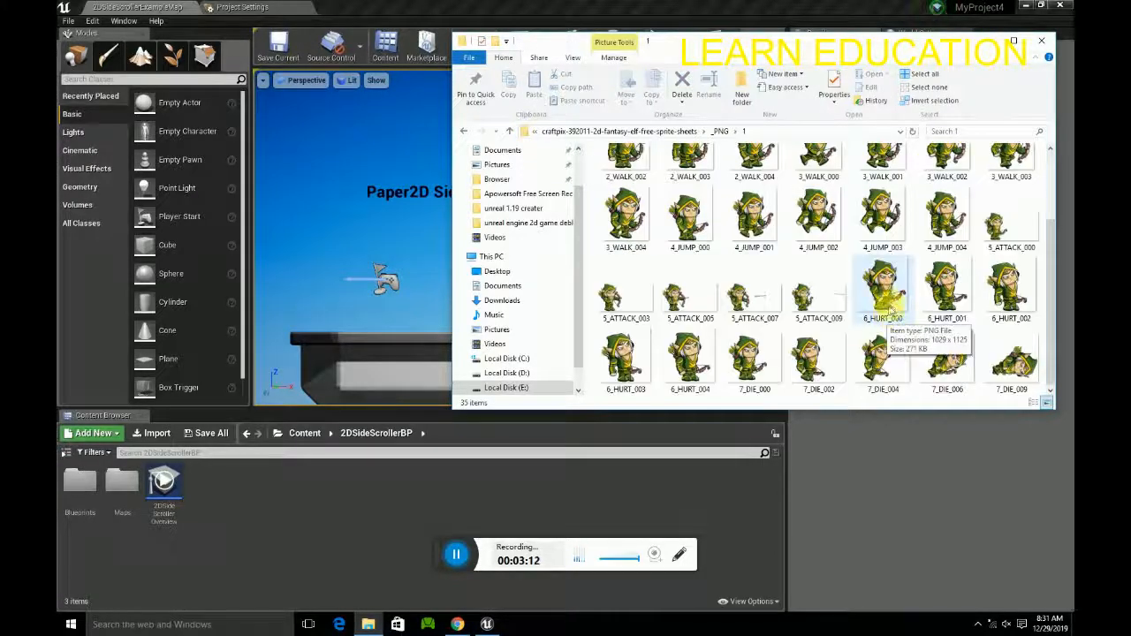
left_click(464, 131)
left_click(464, 131)
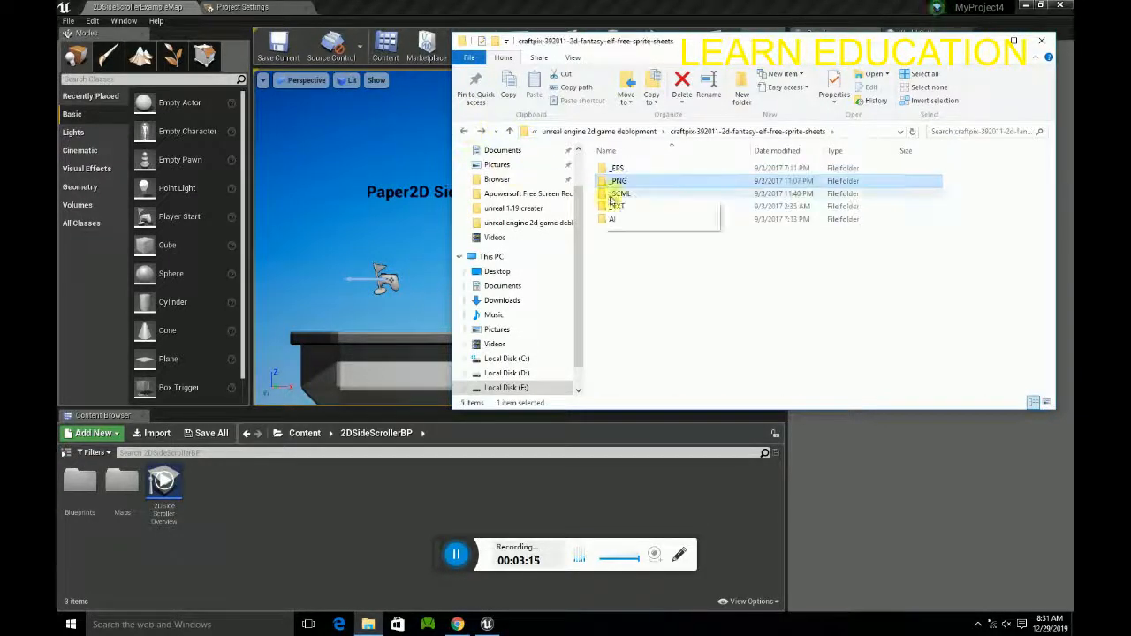
left_click(464, 130)
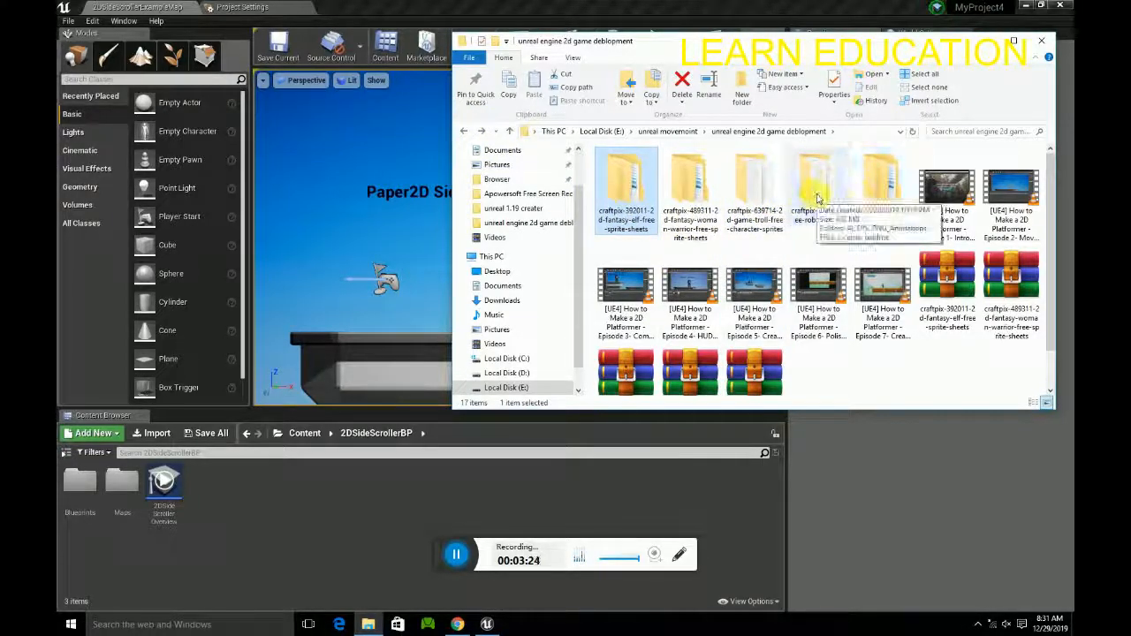
Step: Examine the Troll1 animation sprites in the game troll pack, then return to the 2D game assets folder
double_click(765, 205)
double_click(627, 169)
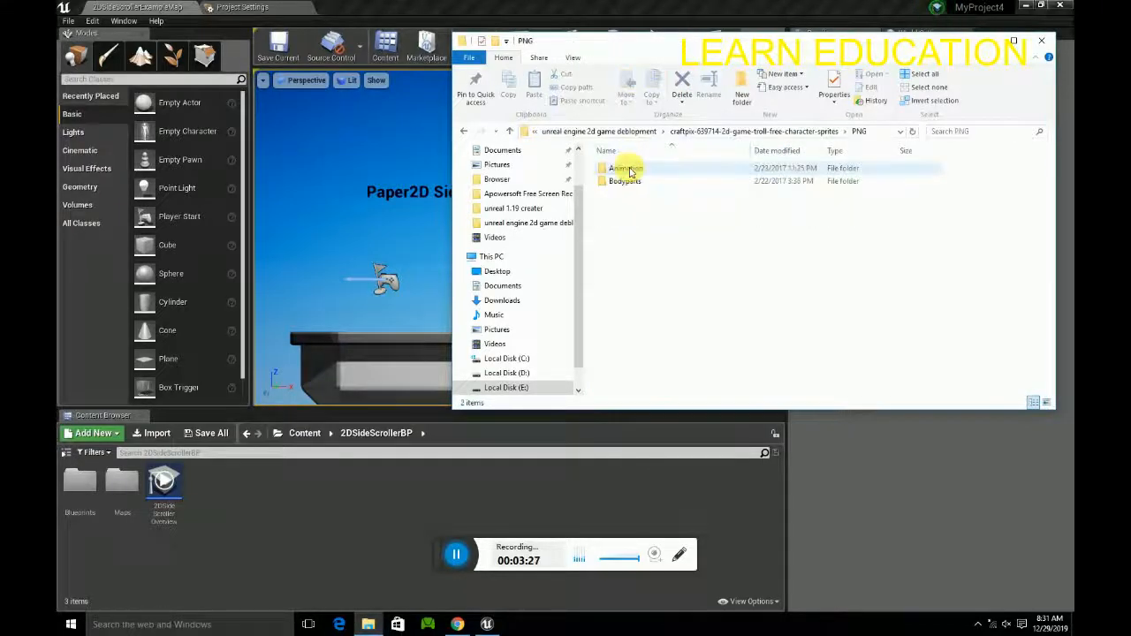
double_click(627, 169)
scroll(728, 298, "down", 5)
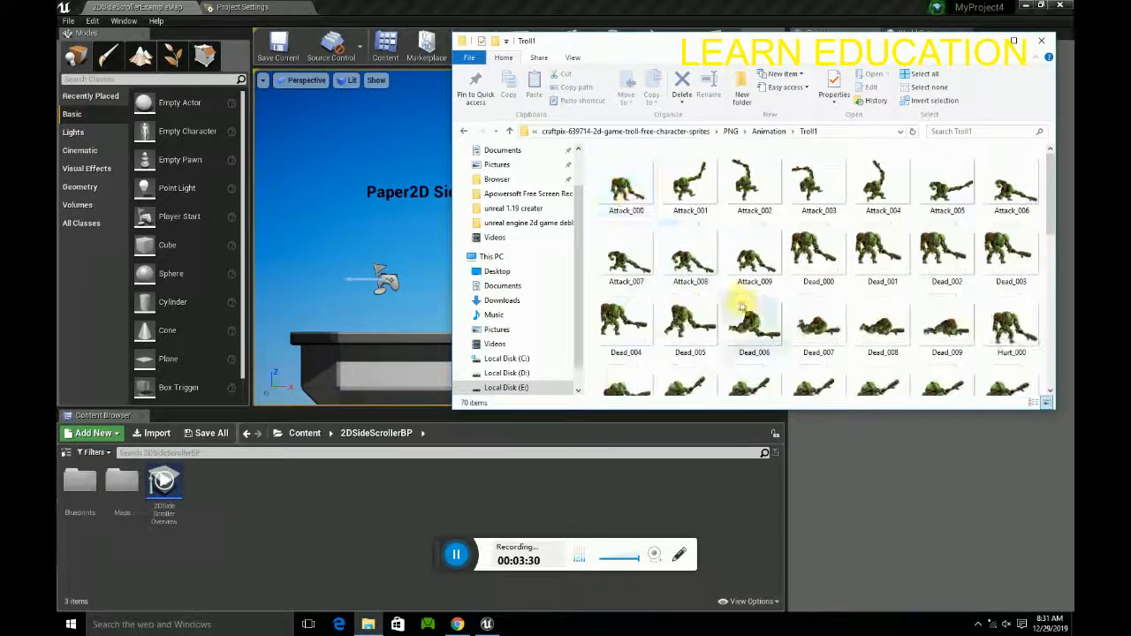
scroll(870, 311, "up", 5)
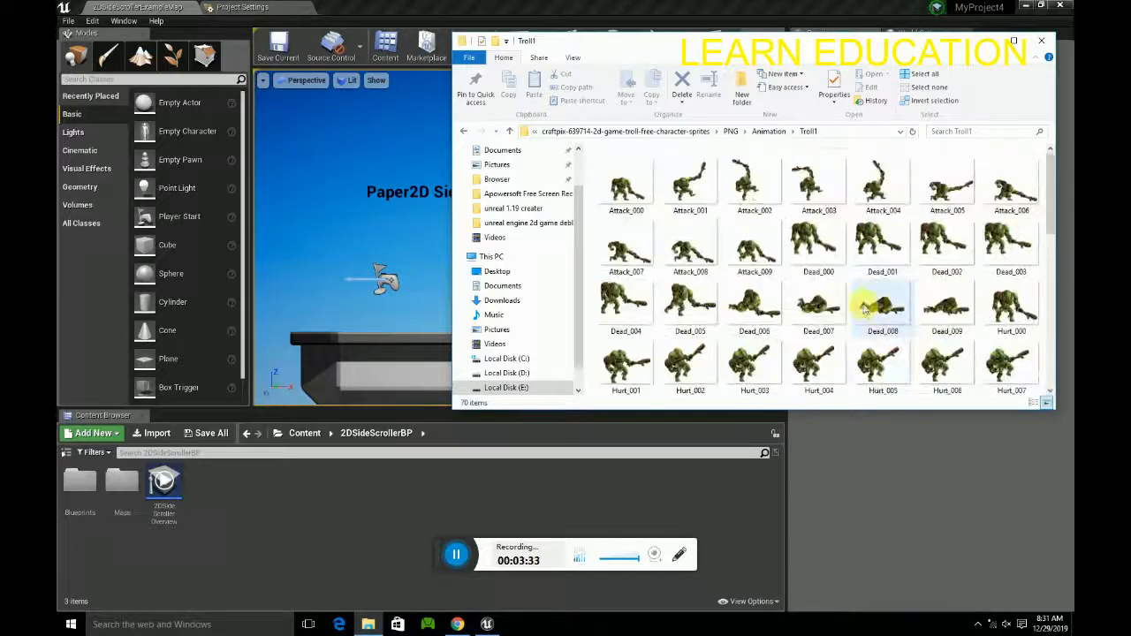
left_click(462, 133)
left_click(461, 133)
left_click(462, 132)
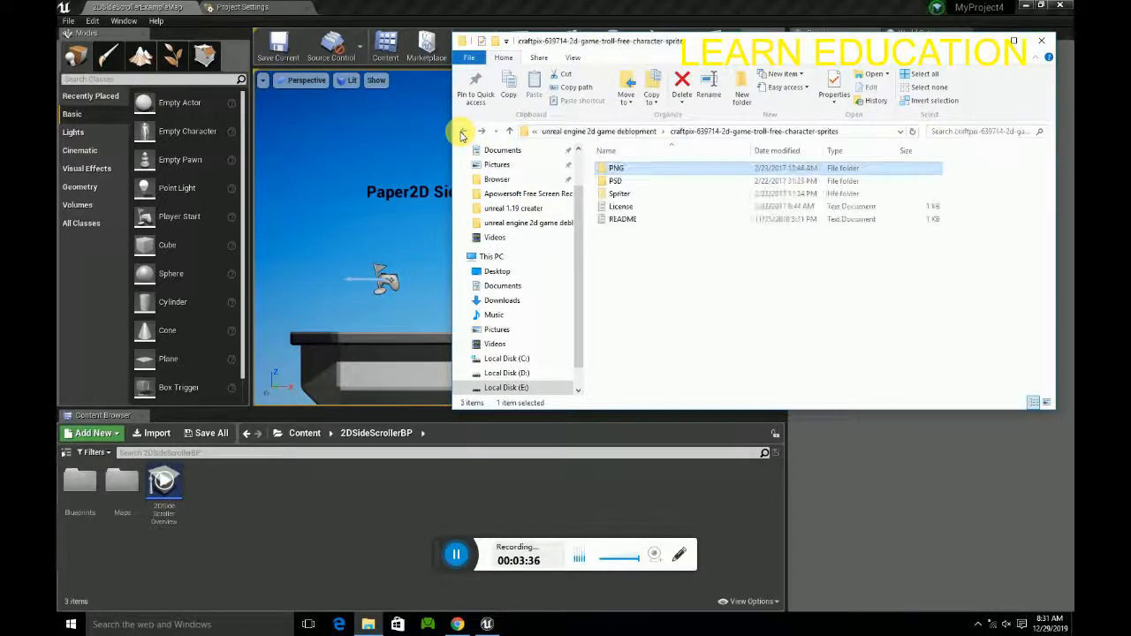
left_click(463, 133)
Step: Copy the craftpix-489311-2d-fantasy-woman-warrior-free-sprite-sheets folder
double_click(689, 201)
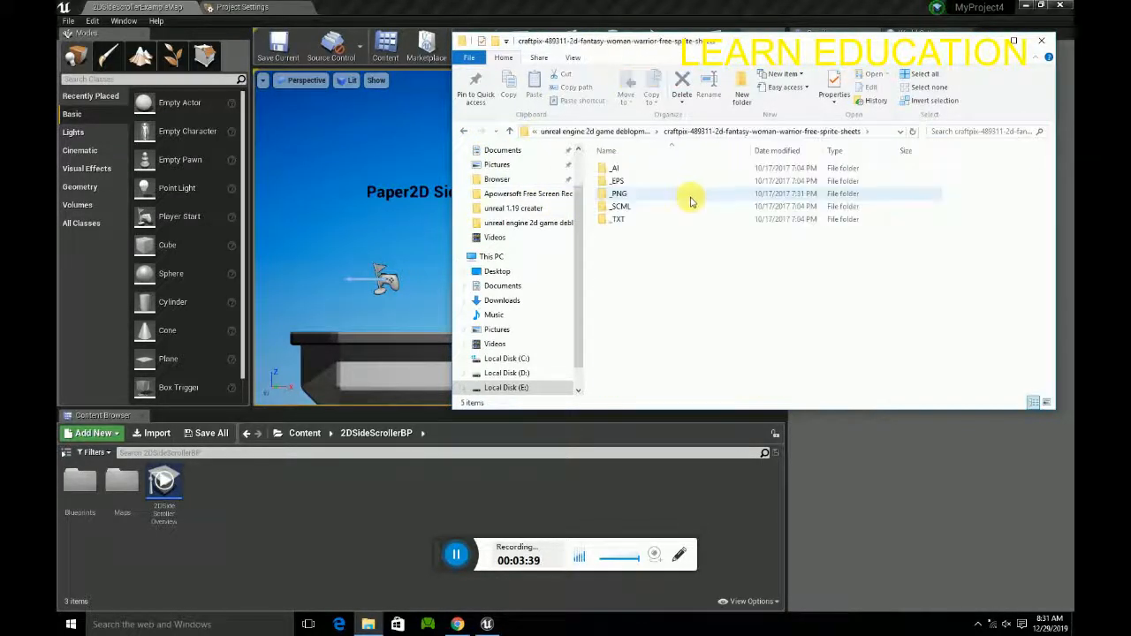
left_click(463, 133)
right_click(695, 192)
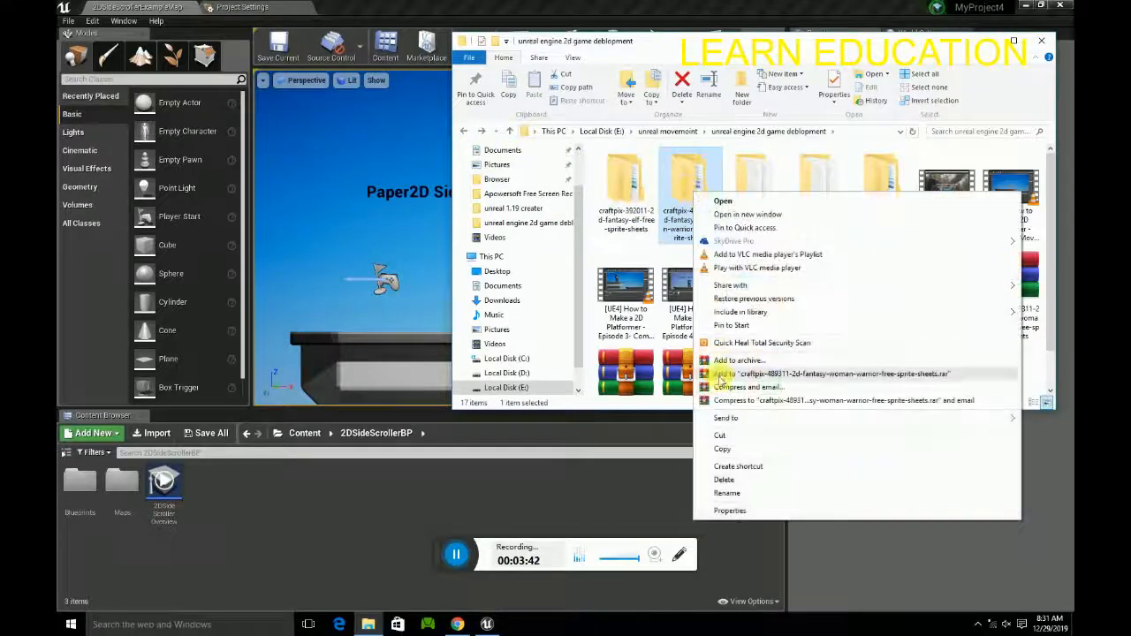
left_click(723, 449)
Step: Paste the copied woman warrior sprite folder into the Content folder of MyProject4 under Documents, Unreal Projects
left_click(554, 131)
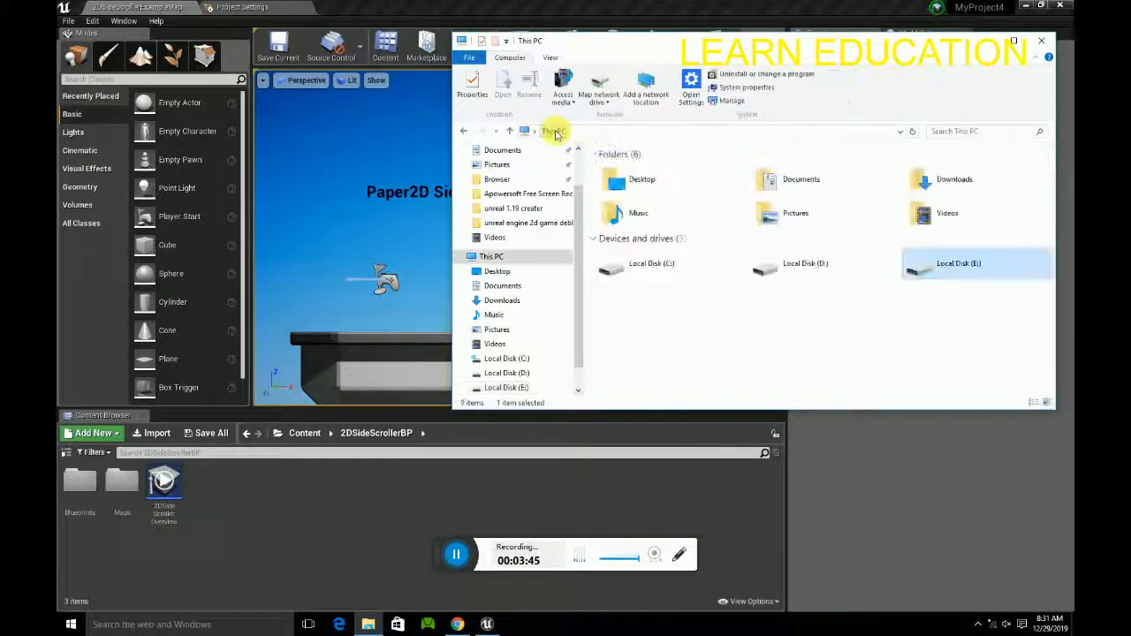
left_click(820, 190)
double_click(820, 190)
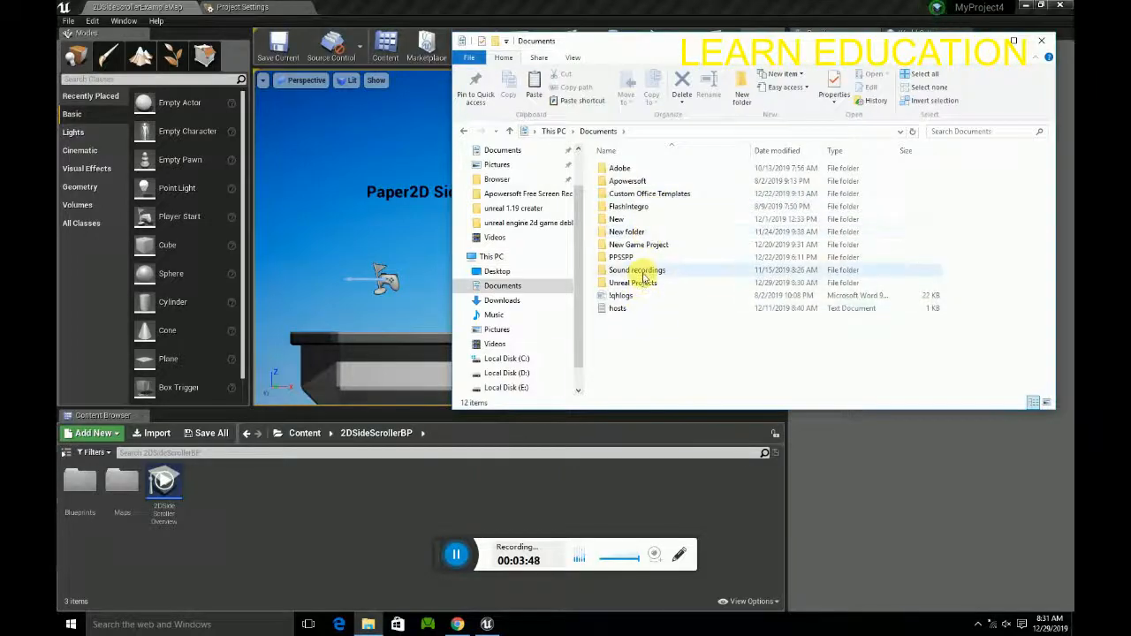
double_click(644, 275)
left_click_drag(759, 49, 746, 126)
double_click(651, 296)
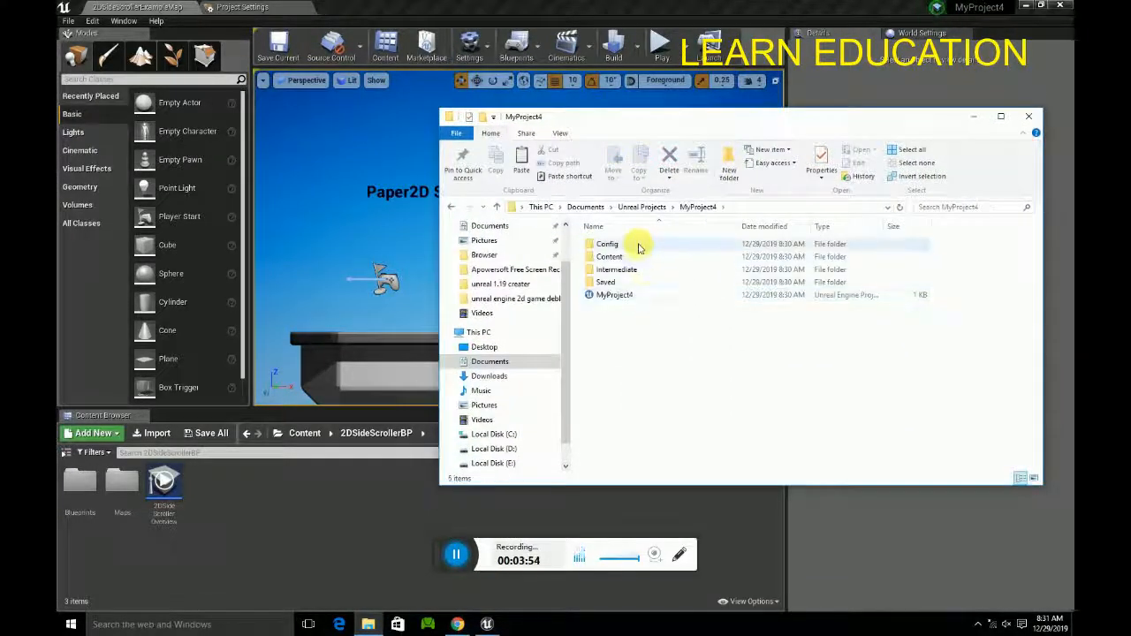
double_click(639, 257)
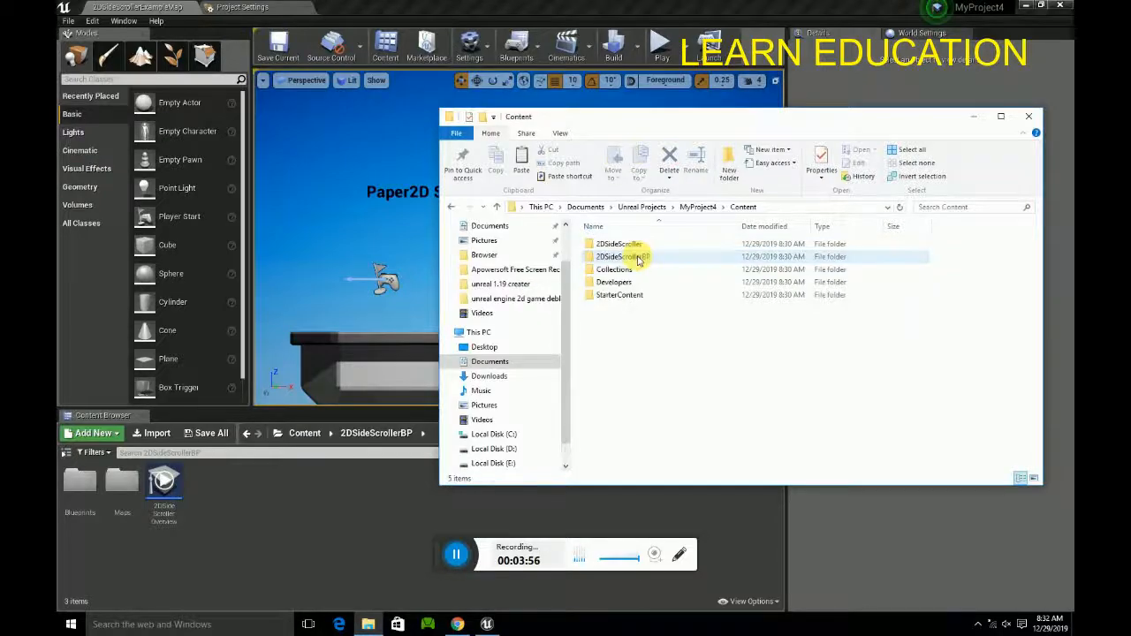
right_click(646, 344)
left_click(682, 427)
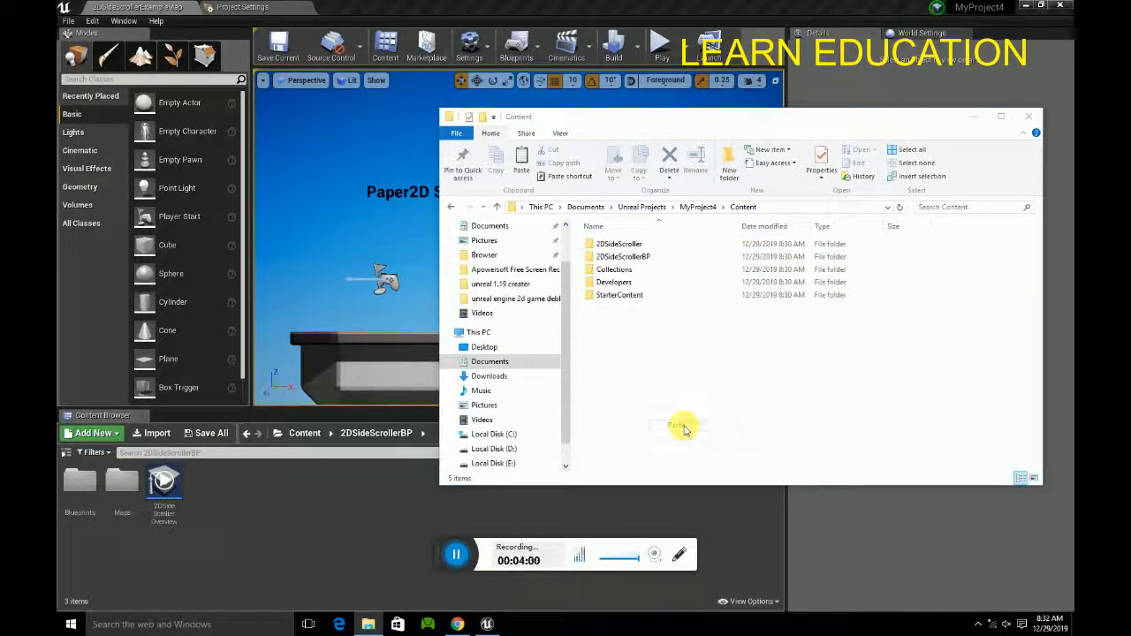
Step: Return to the Unreal Editor and import the detected source files, creating Font assets for all imported font faces
left_click(1029, 115)
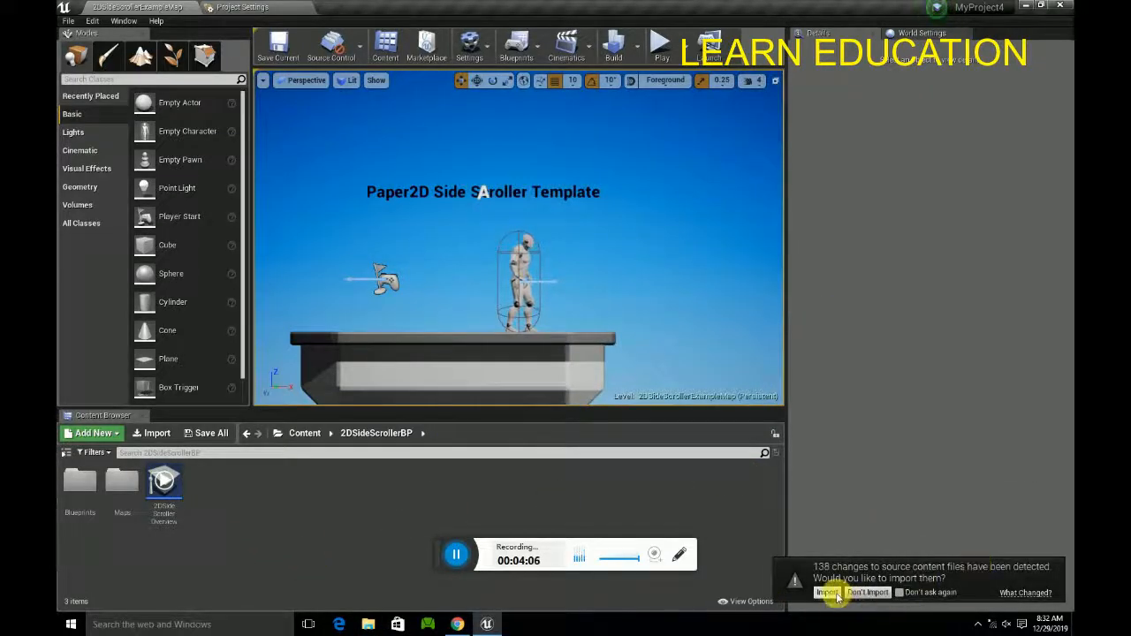
left_click(829, 593)
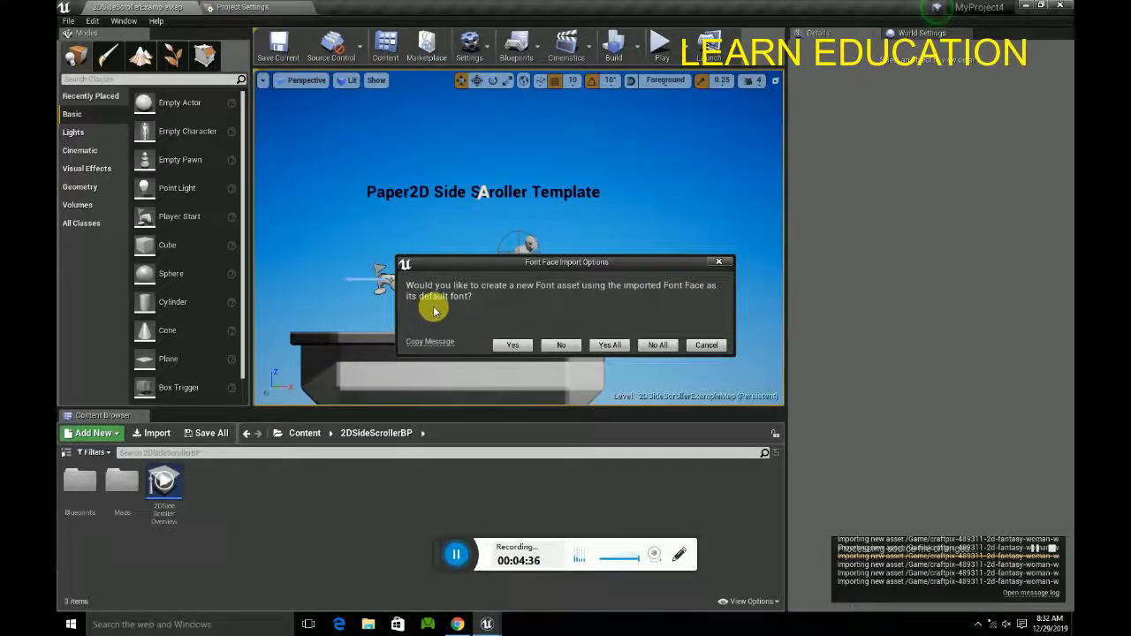
left_click(612, 345)
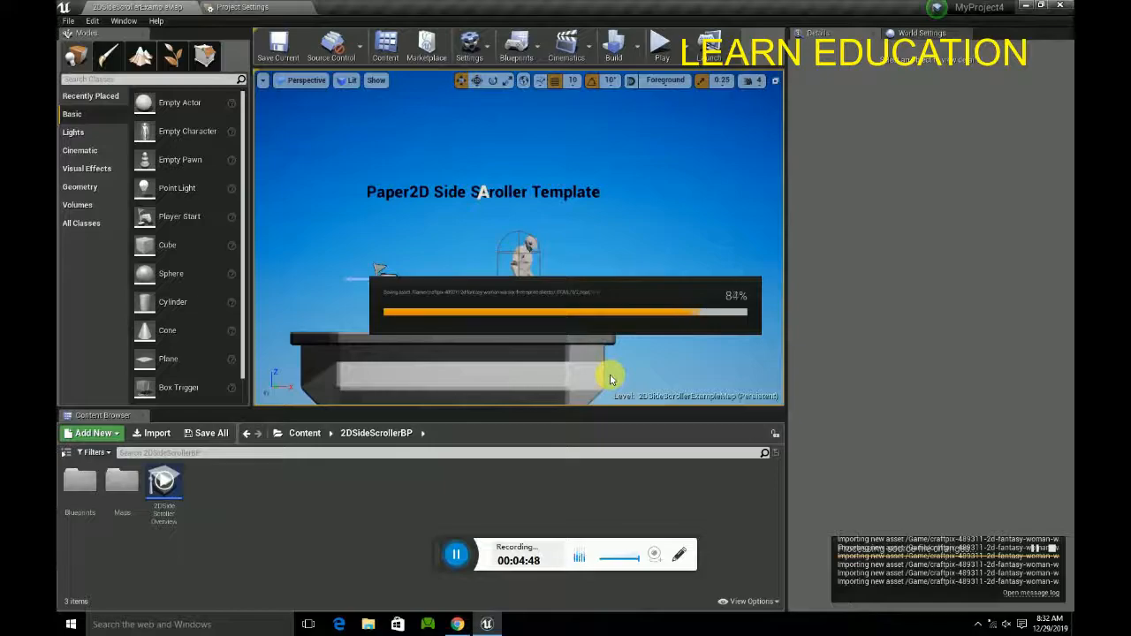
Step: Examine the imported woman warrior textures in folder 1 of the sprite pack's _PNG folder
left_click(306, 442)
double_click(163, 484)
left_click(88, 495)
double_click(93, 497)
double_click(83, 487)
scroll(532, 524, "down", 1)
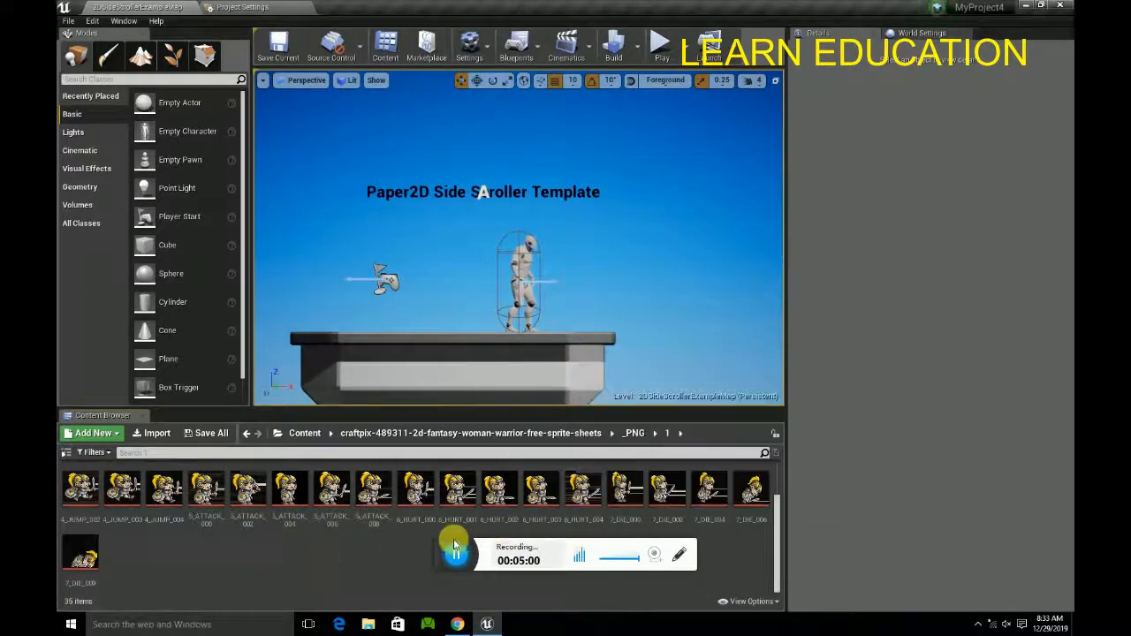
scroll(431, 554, "up", 1)
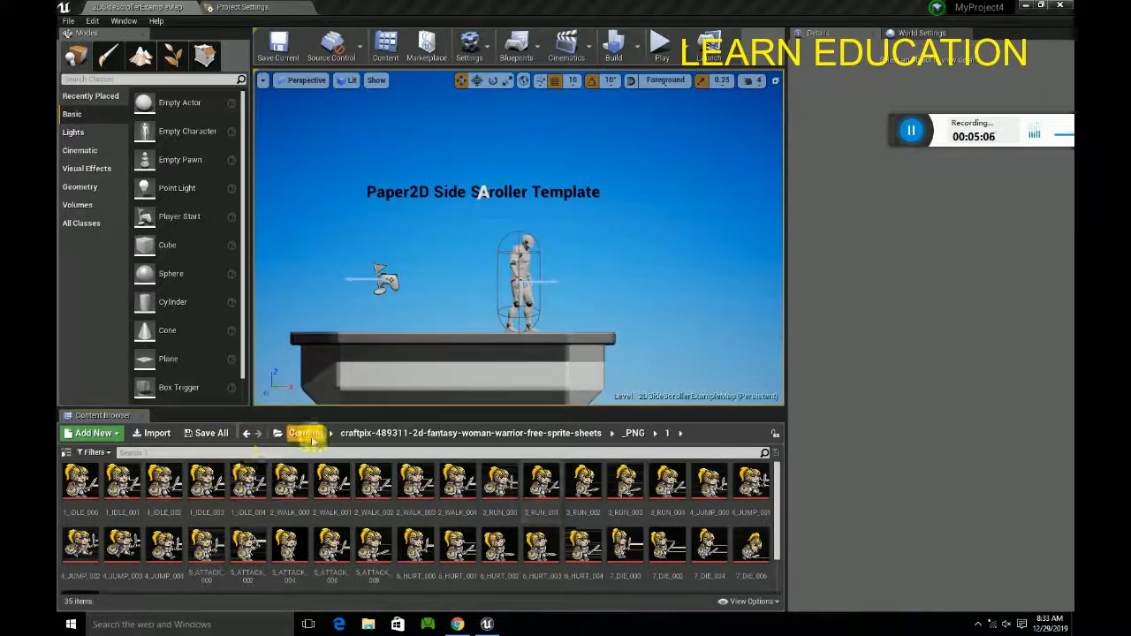
Step: Look through the 2DSideScrollerBP, woman warrior and StarterContent Architecture folders, then return to the Content folder
left_click(304, 433)
left_click(126, 498)
double_click(129, 499)
left_click(298, 432)
left_click(165, 510)
double_click(165, 511)
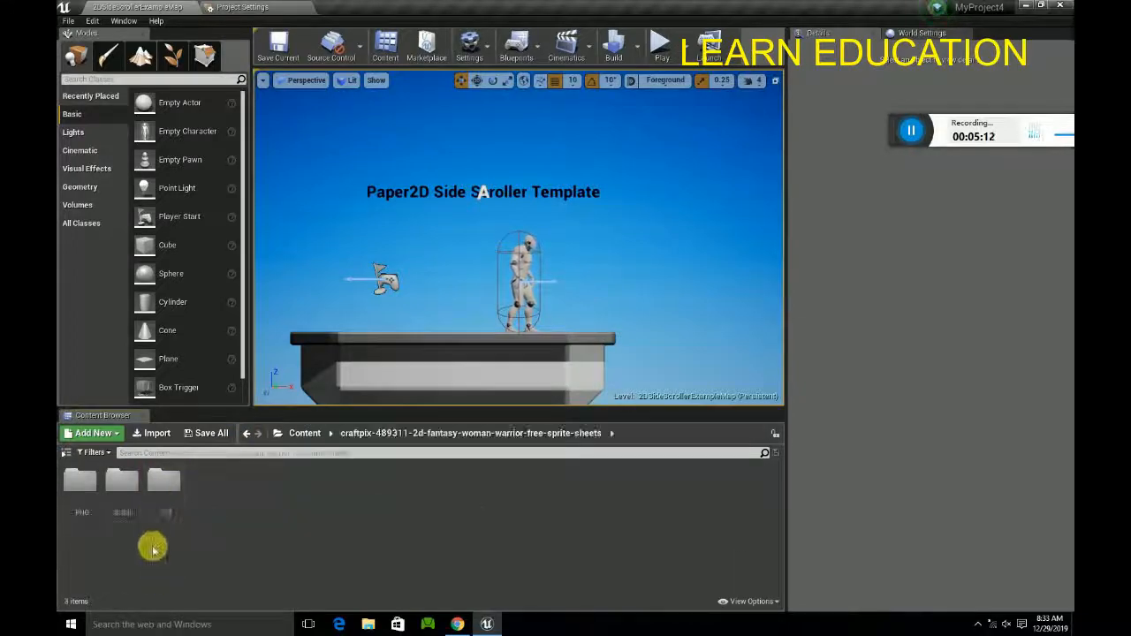
double_click(94, 498)
left_click(300, 433)
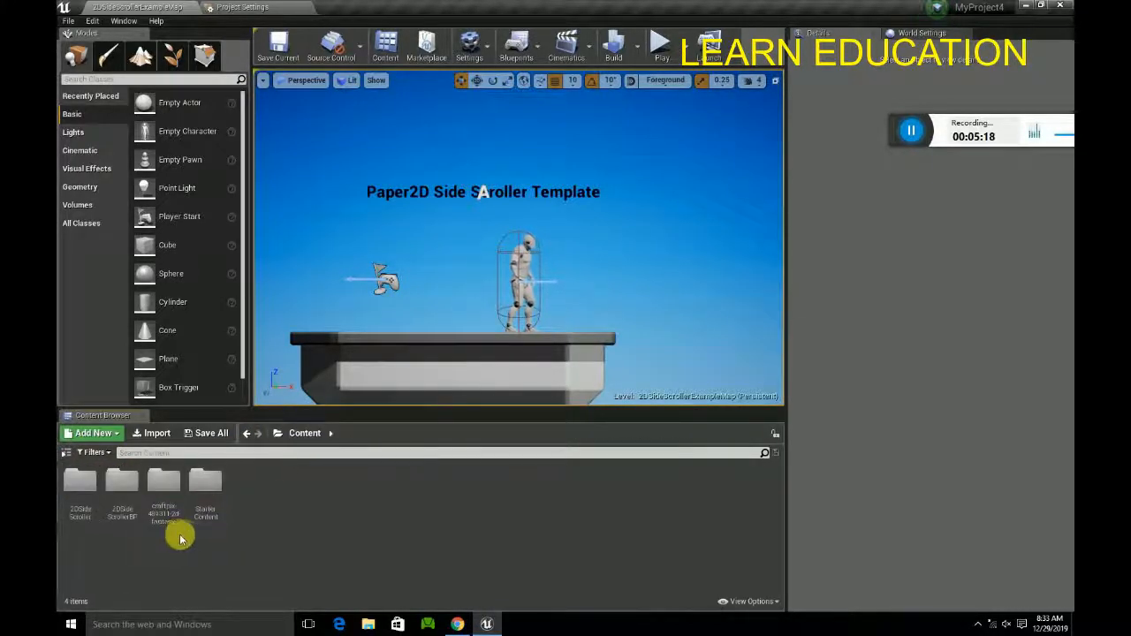
double_click(205, 485)
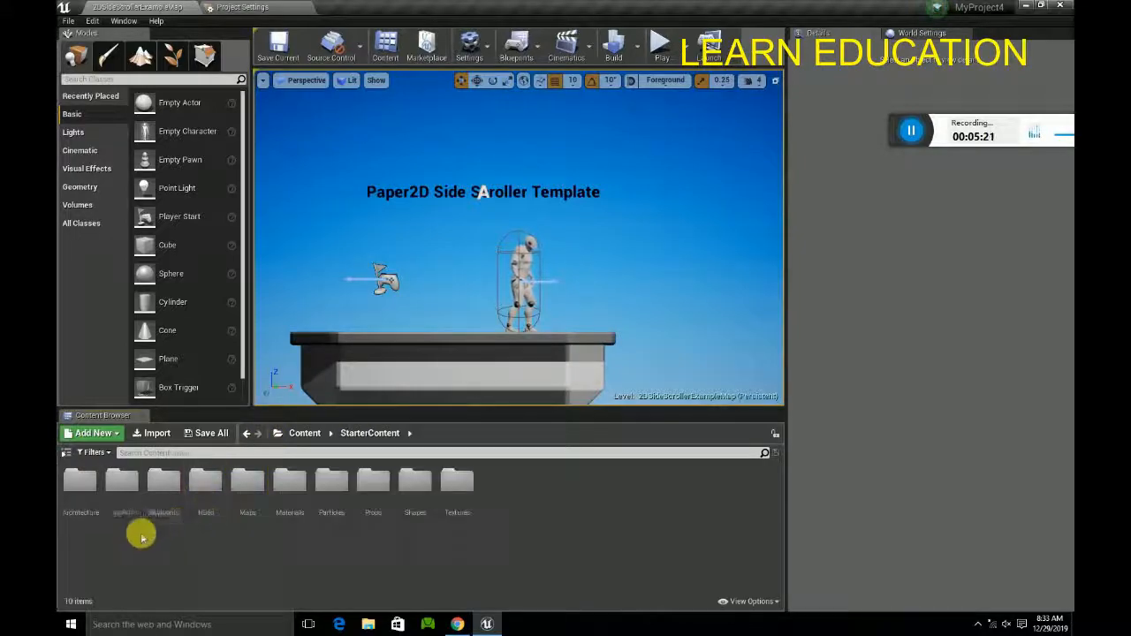
double_click(97, 504)
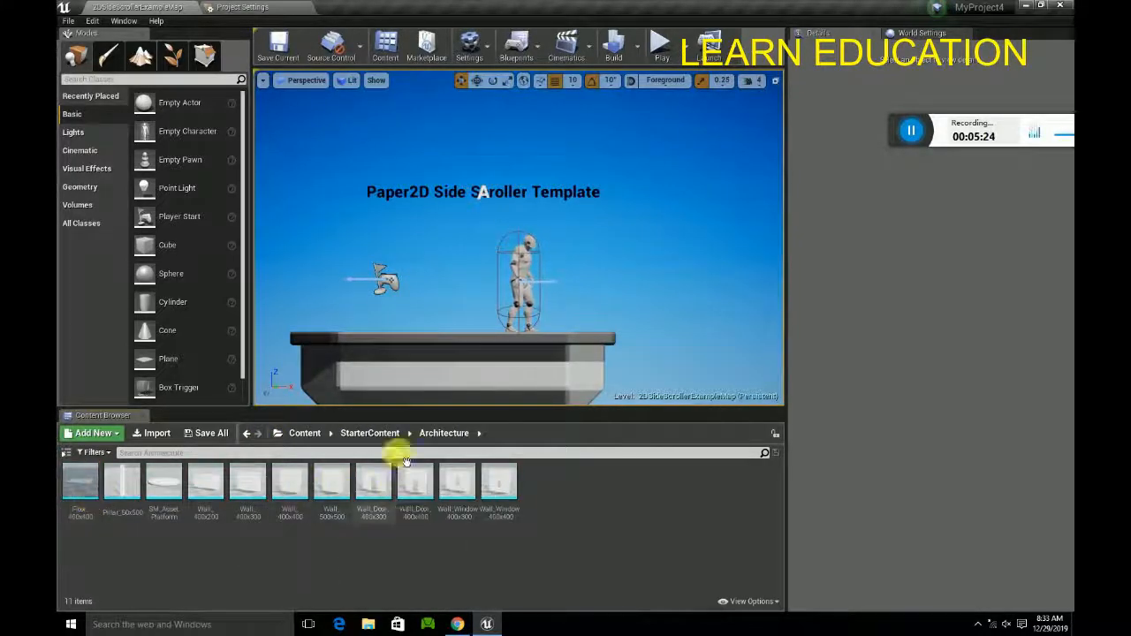
left_click(378, 433)
left_click(318, 433)
Step: Look through the sprite pack, the 2DSideScroller Materials folder and the pack's _PNG folder, then return to the Content folder
double_click(165, 503)
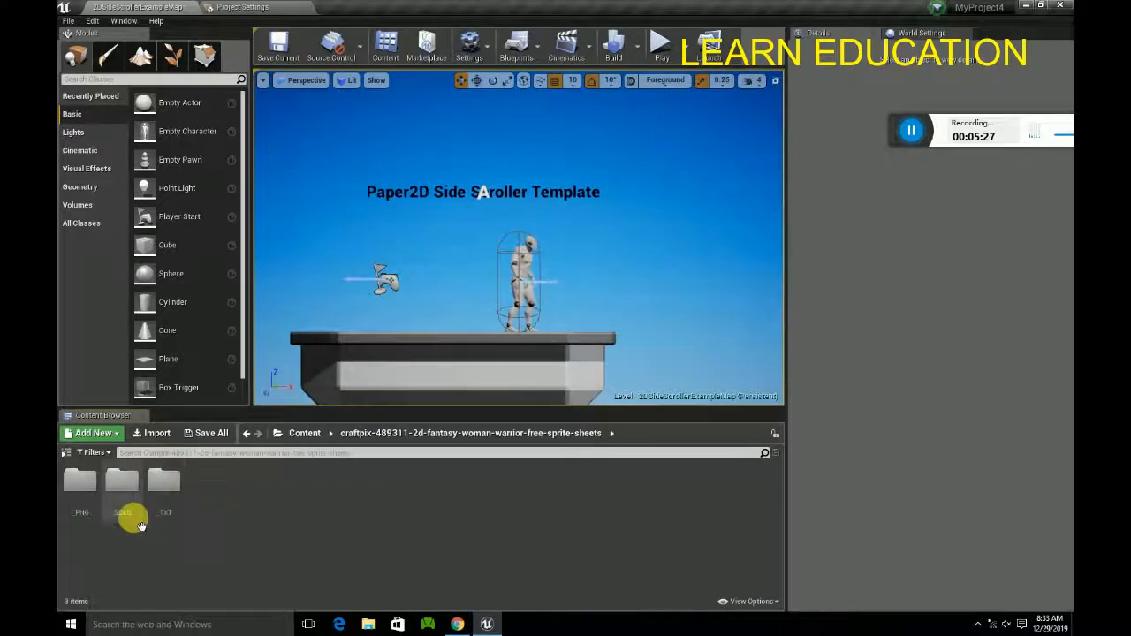
double_click(166, 482)
left_click(302, 433)
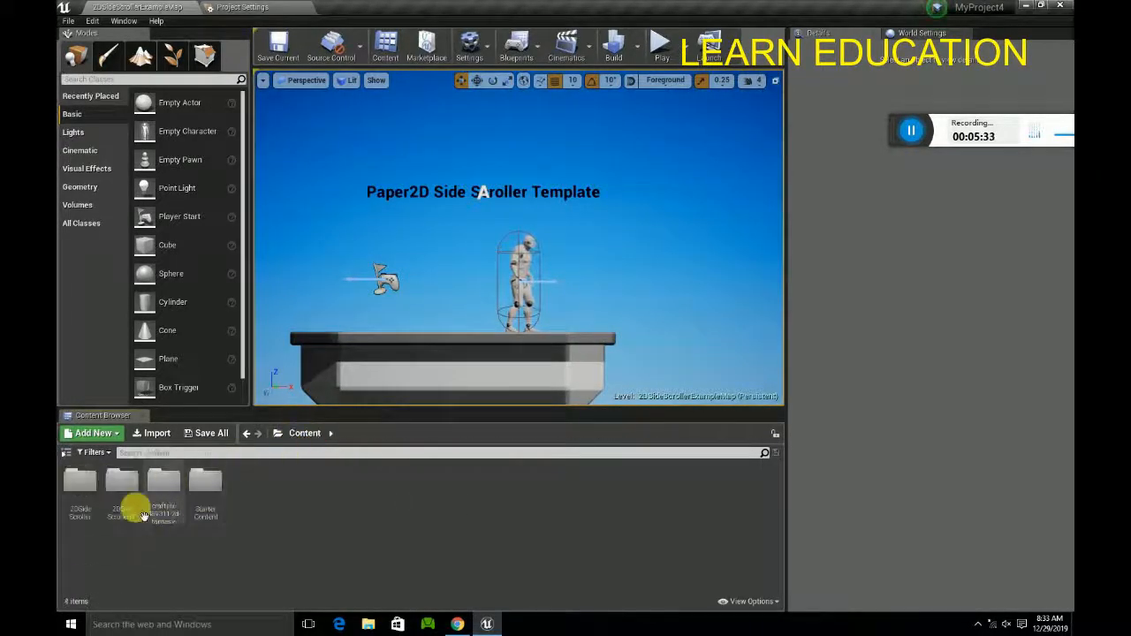
double_click(88, 504)
double_click(78, 500)
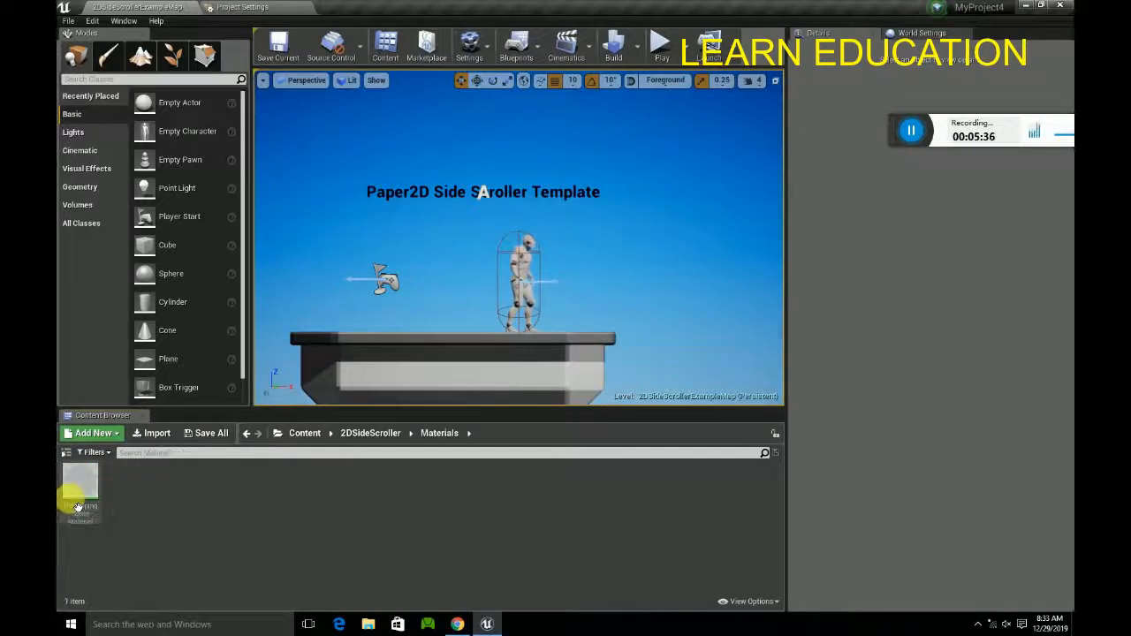
left_click(304, 433)
double_click(124, 491)
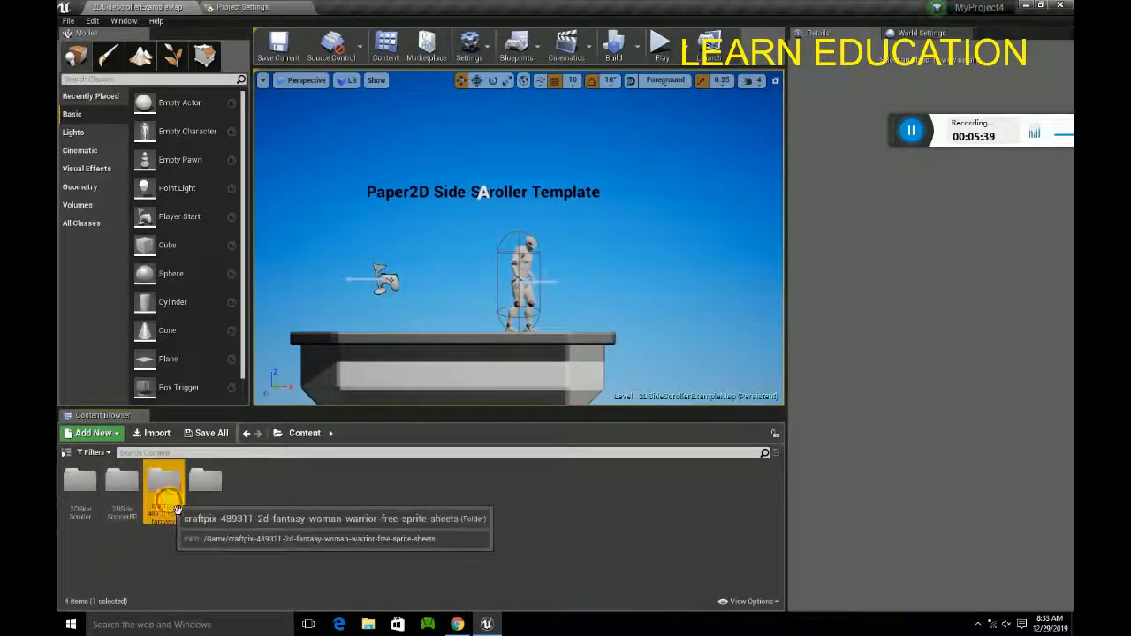
double_click(92, 511)
double_click(84, 485)
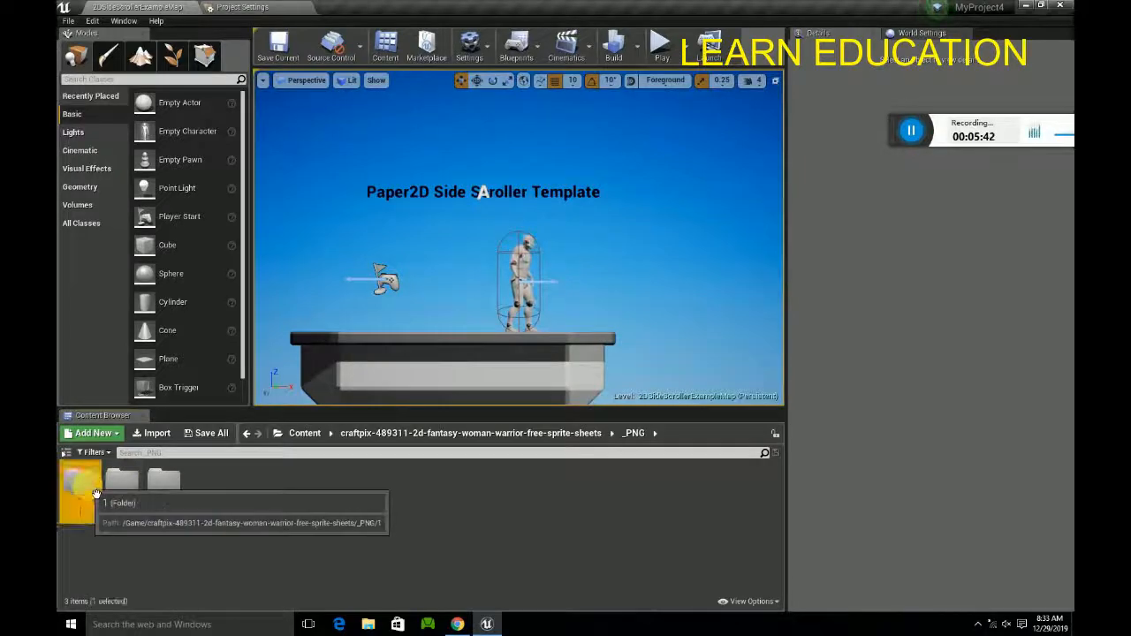
left_click(303, 433)
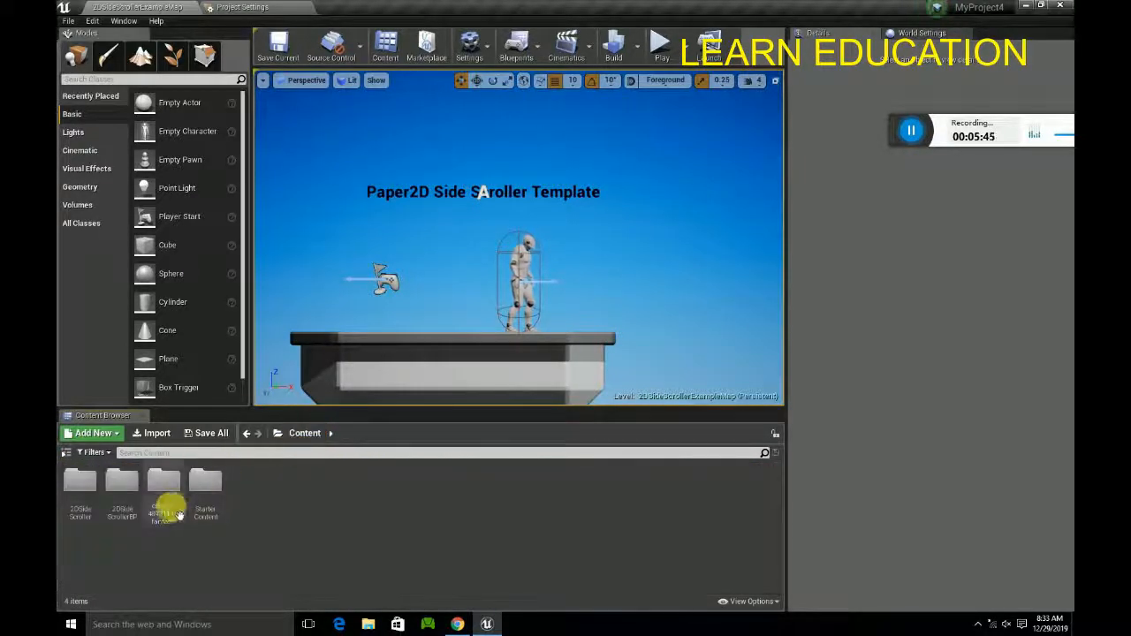
Step: Examine the textures in folder 2 of the sprite pack's _PNG folder and view 2_WALK_001 in the texture editor
double_click(163, 484)
double_click(81, 484)
double_click(122, 484)
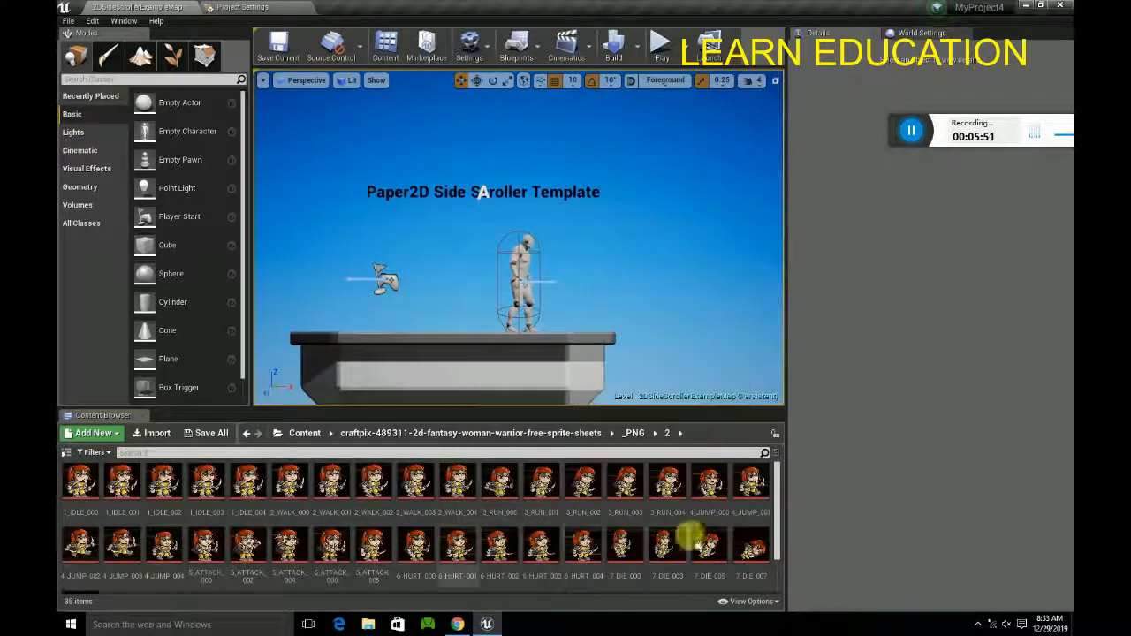
scroll(531, 548, "down", 1)
scroll(460, 530, "up", 1)
double_click(343, 502)
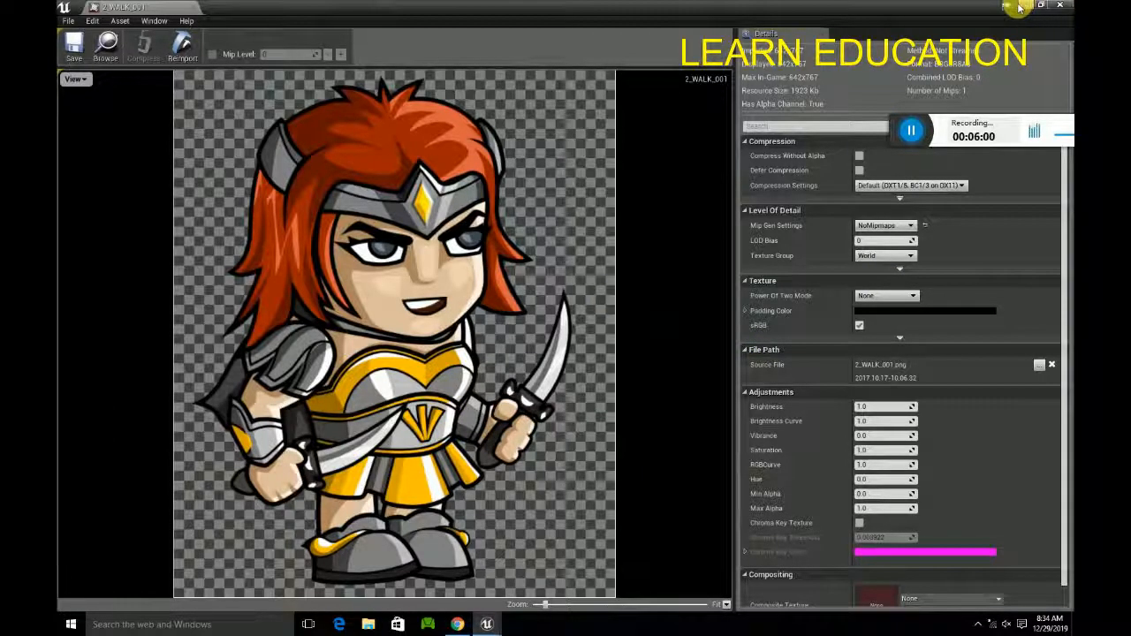
left_click(193, 10)
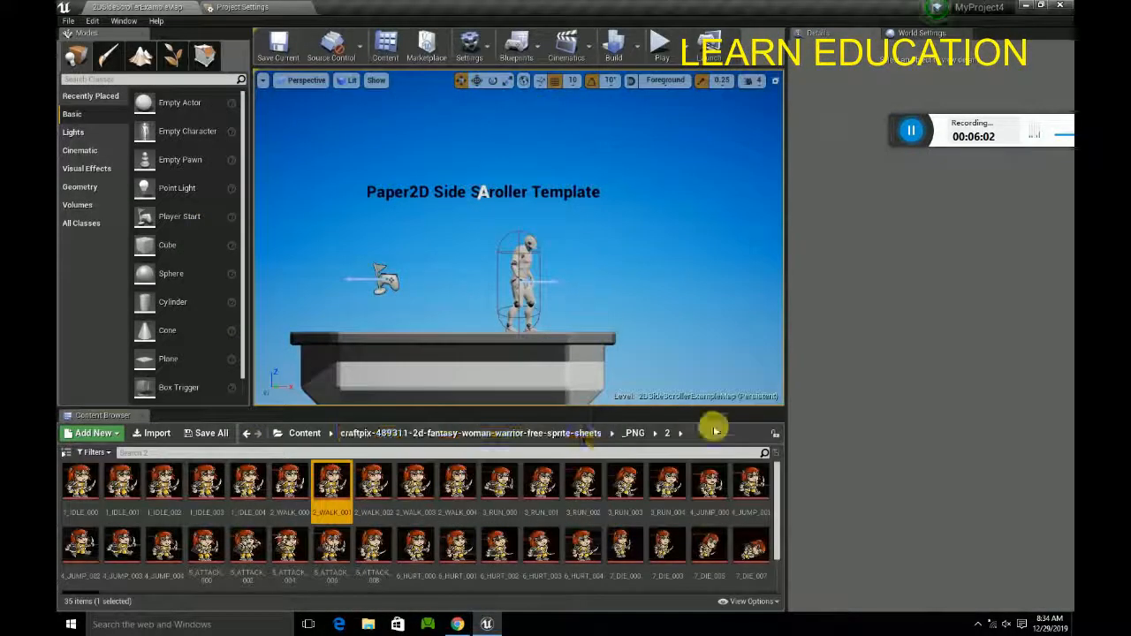
Step: View the 1_IDLE_002 texture from folder 3 of the sprite pack's _PNG folder, then return to the Content folder
left_click(303, 432)
double_click(152, 494)
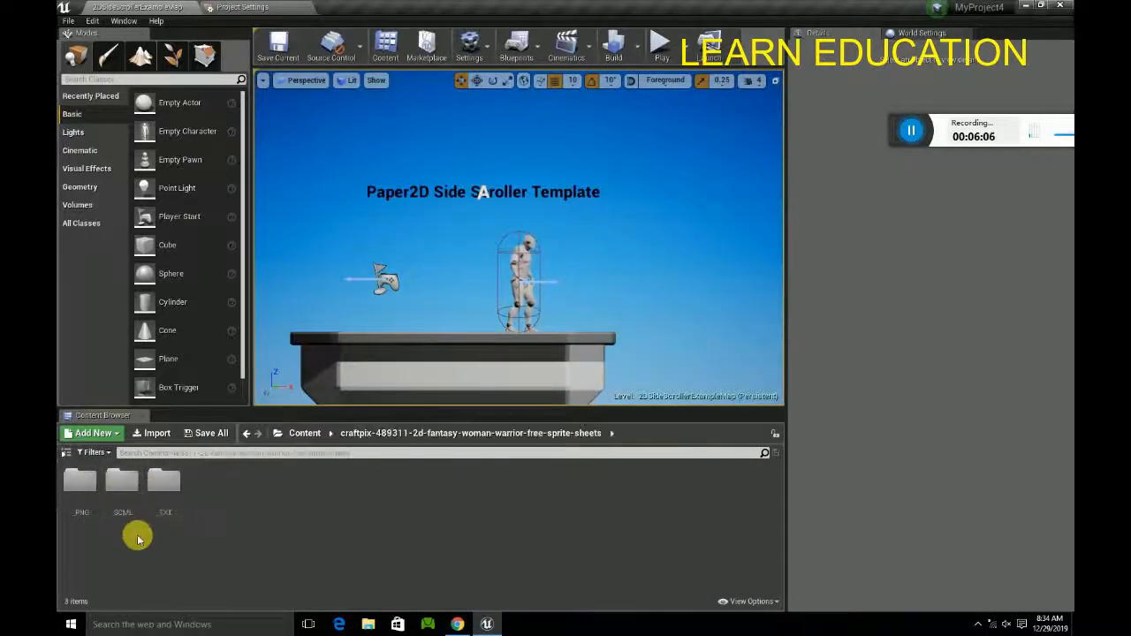
double_click(81, 483)
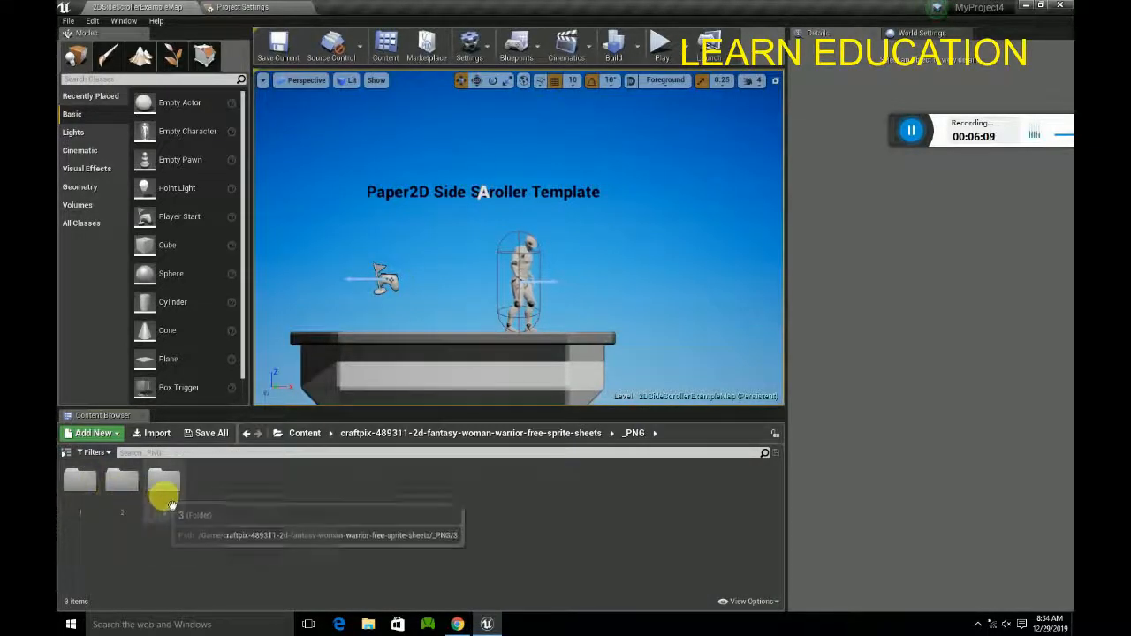
double_click(170, 505)
double_click(165, 492)
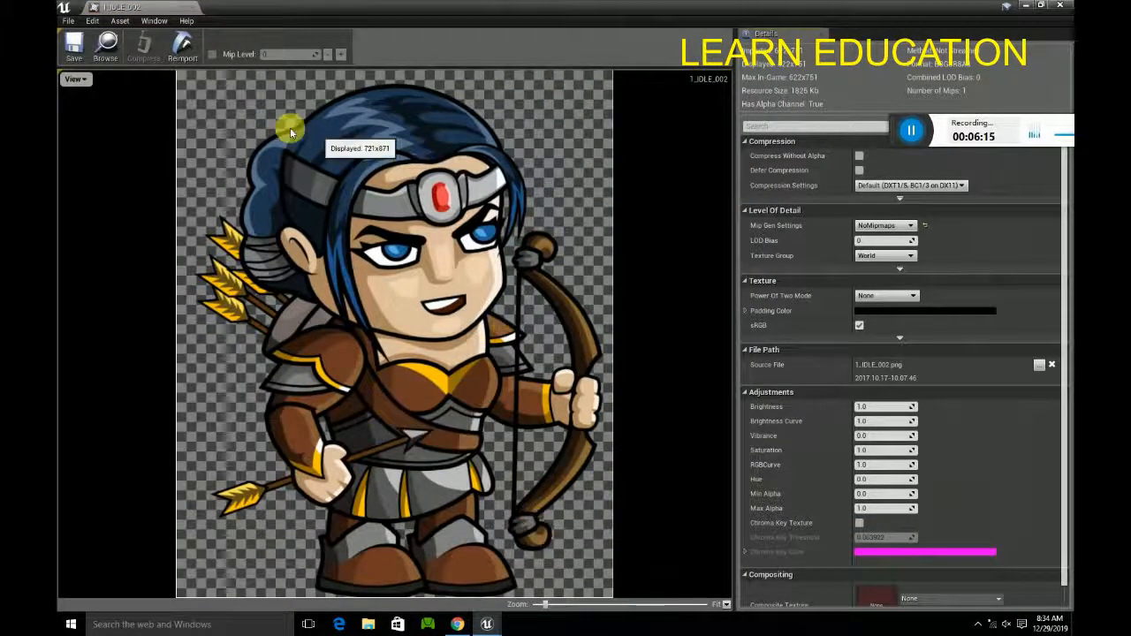
left_click(176, 8)
left_click(305, 433)
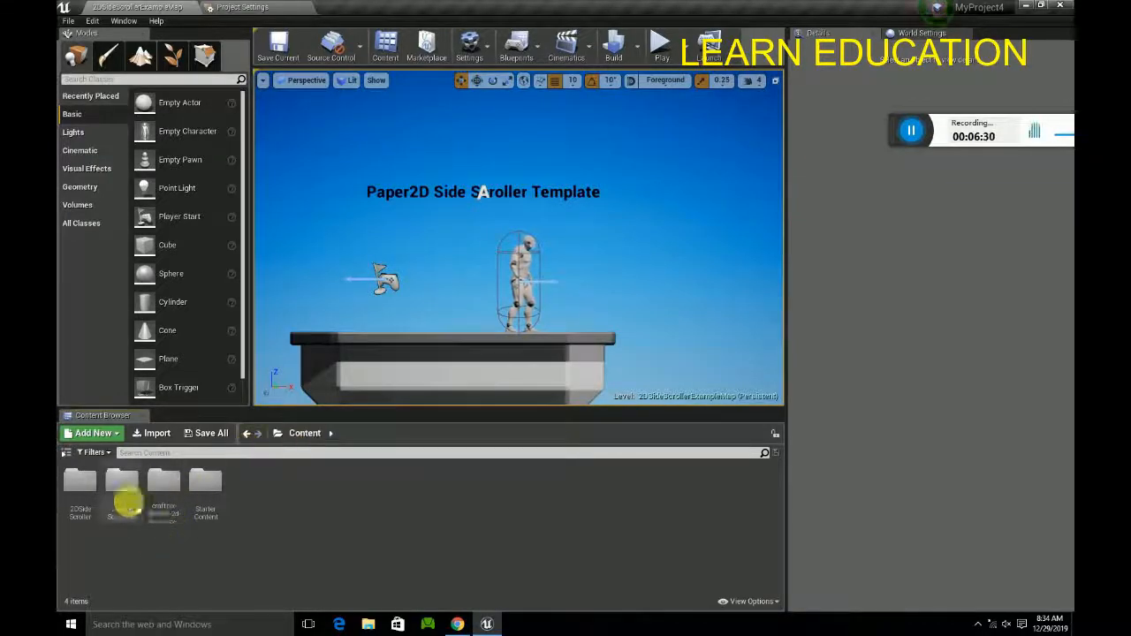
Step: Go to folder 1 of the sprite pack's _PNG folder and view the 1_IDLE_000 texture
double_click(168, 490)
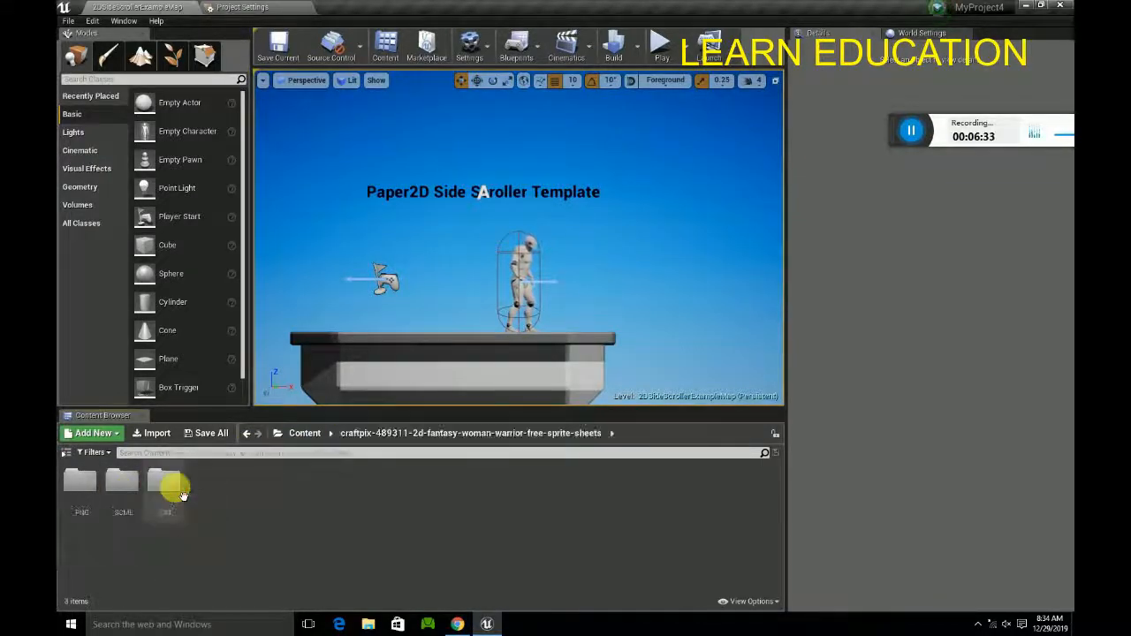
left_click(81, 488)
double_click(83, 487)
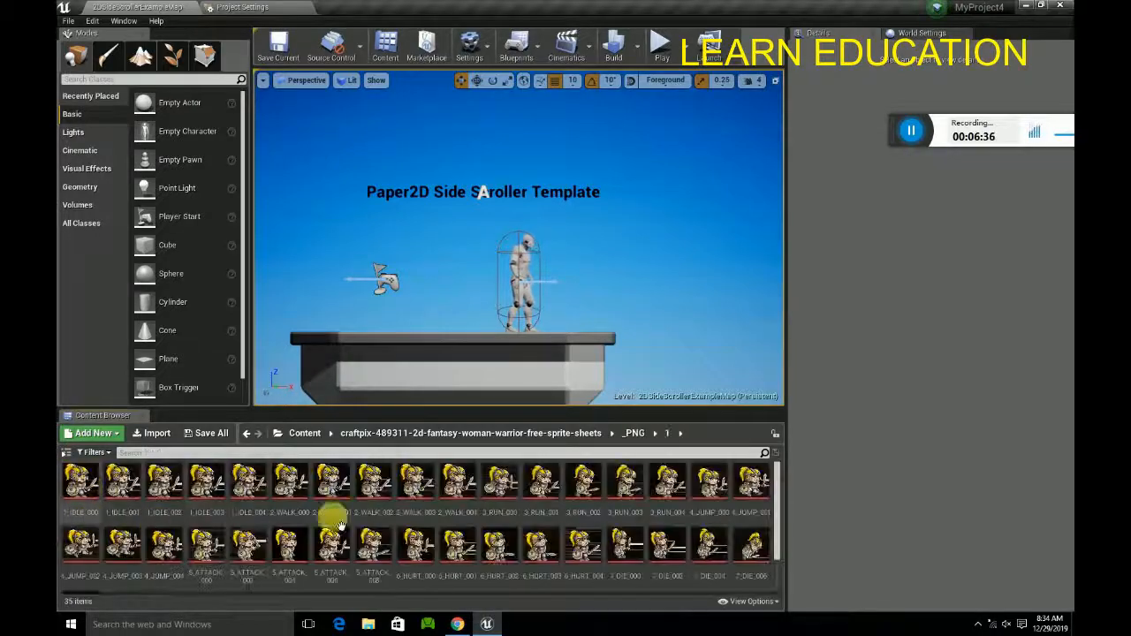
double_click(102, 488)
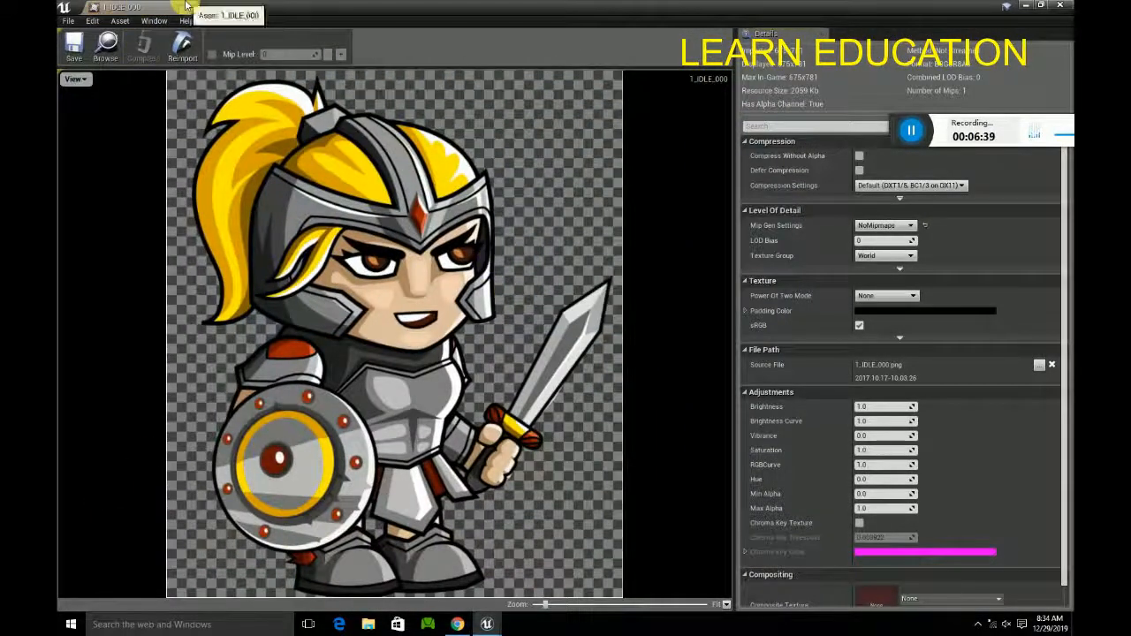
left_click(192, 16)
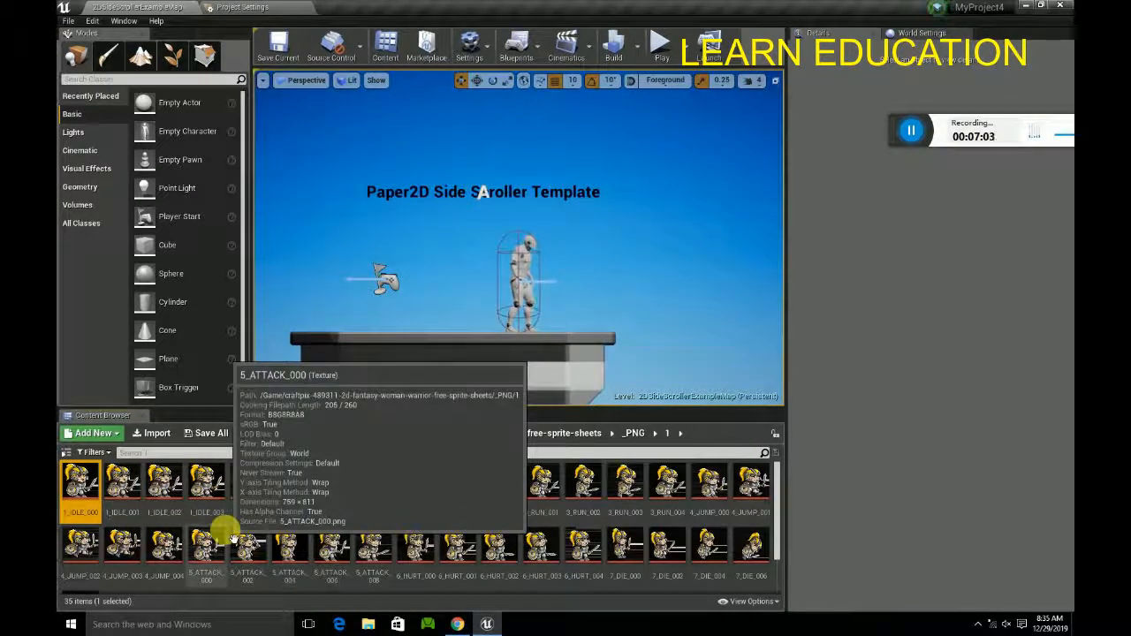
Step: Create sprites from the textures 1_IDLE_000 through 1_IDLE_004
left_click(206, 504, "shift")
left_click(249, 484, "shift")
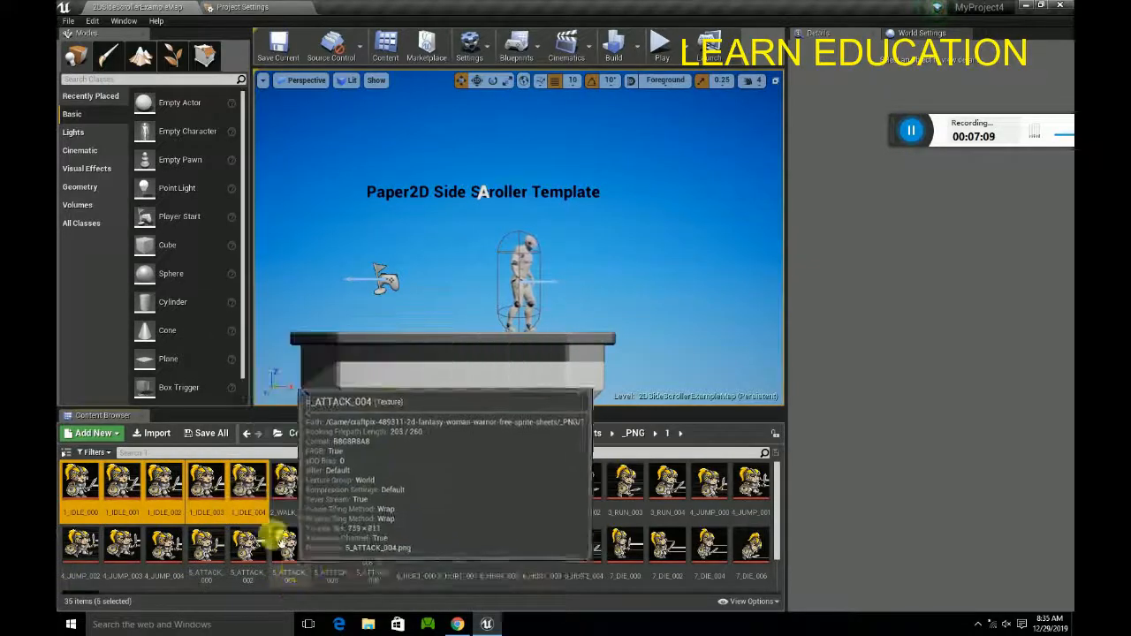
right_click(252, 495)
mouse_move(291, 191)
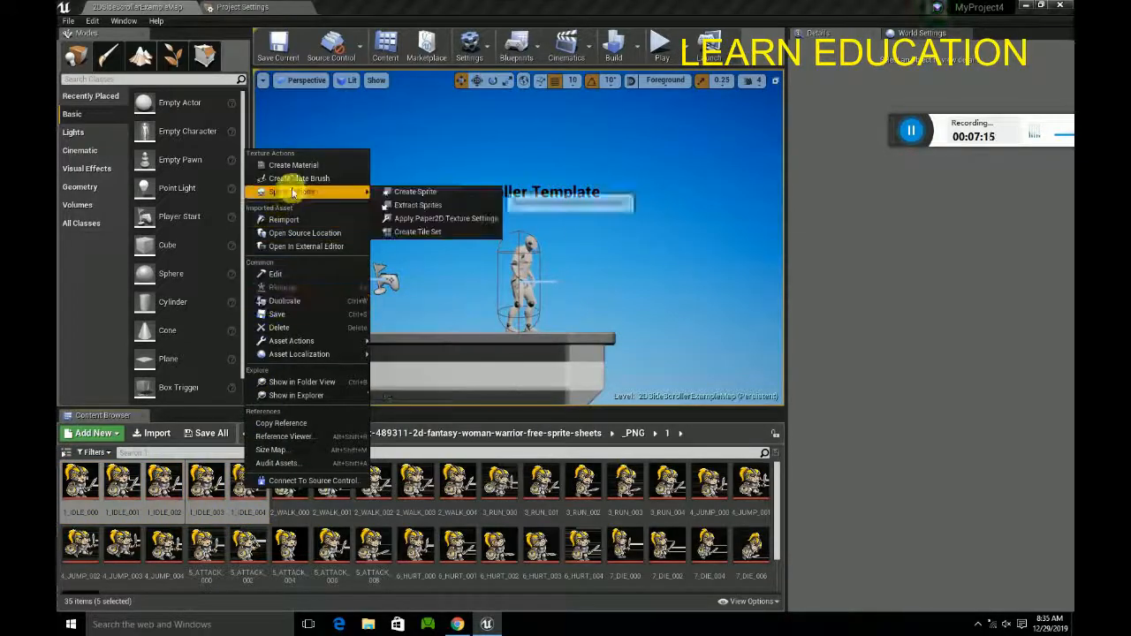
left_click(416, 193)
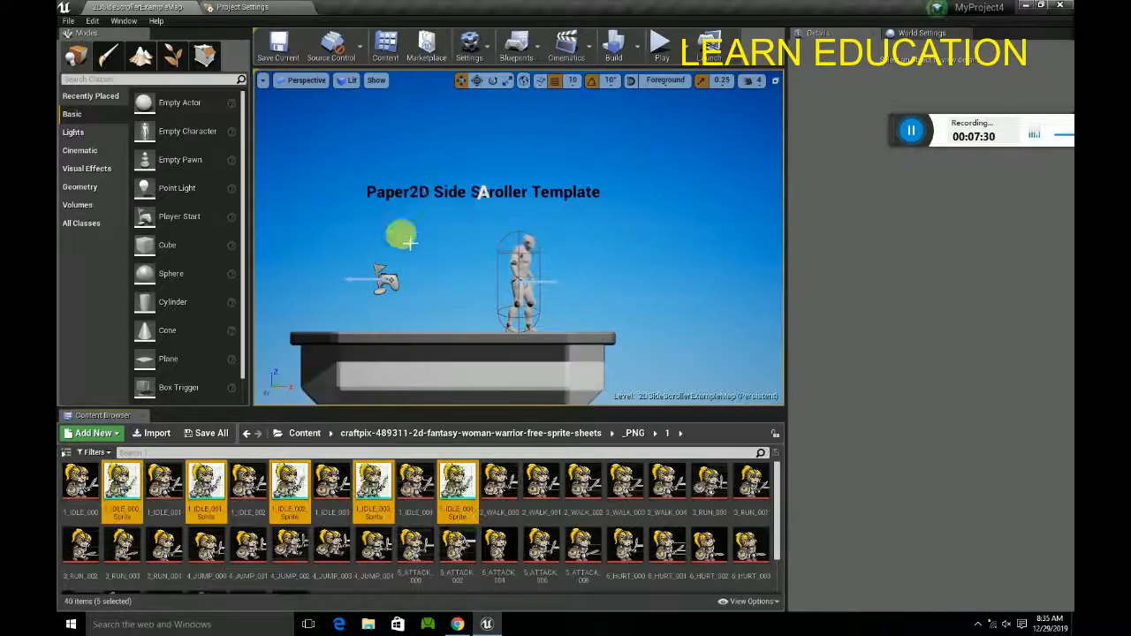
Step: Create a flipbook from the selected 1_IDLE_000 to 1_IDLE_004 sprites and open it for editing
right_click(131, 491)
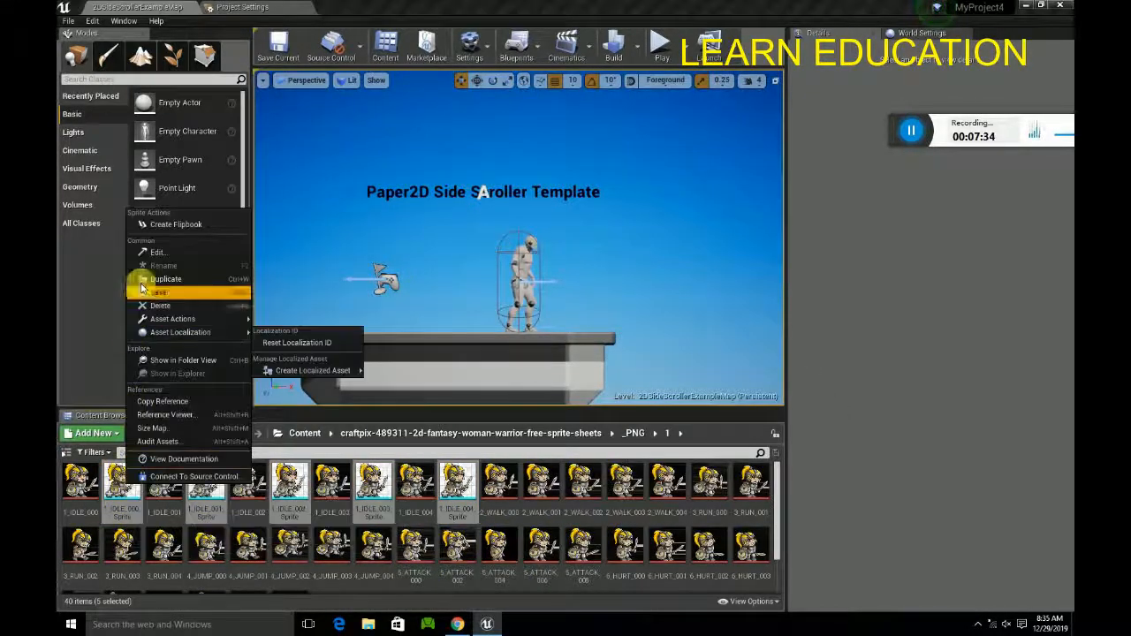
left_click(170, 226)
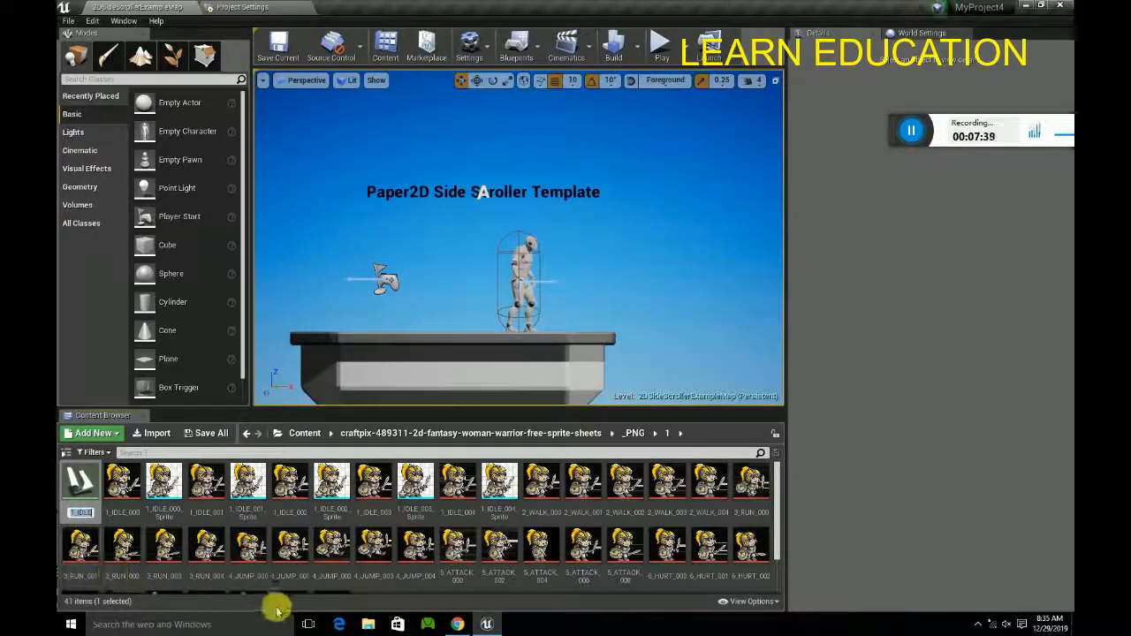
double_click(77, 486)
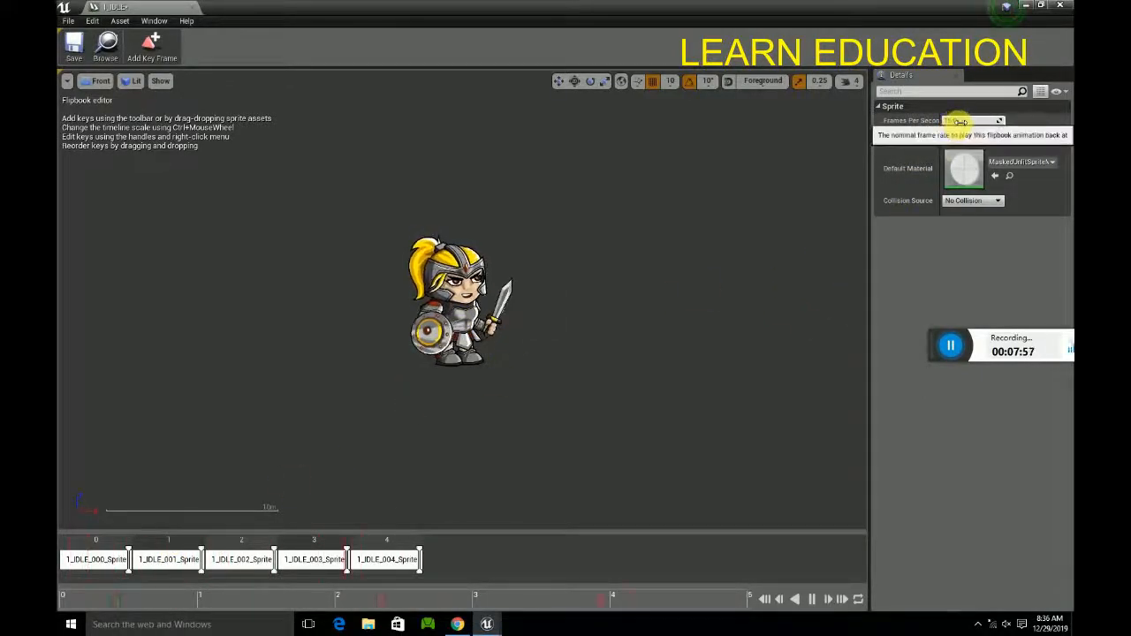
Step: Try playback rates of about 19, 10 and 15 frames per second on the idle flipbook
left_click_drag(971, 122, 919, 122)
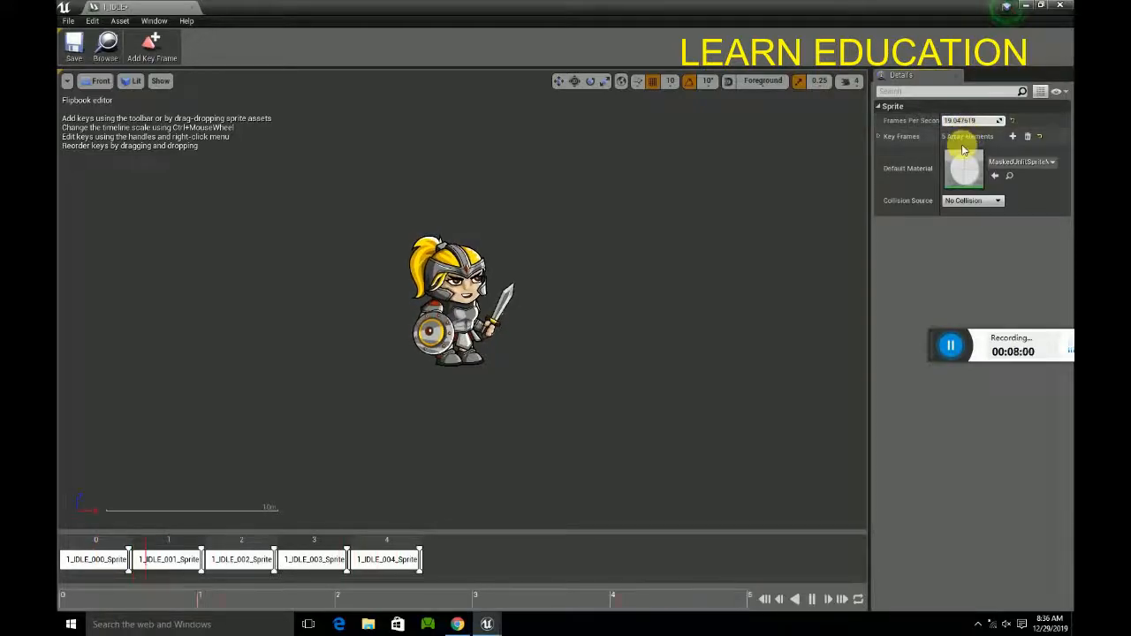
left_click(972, 120)
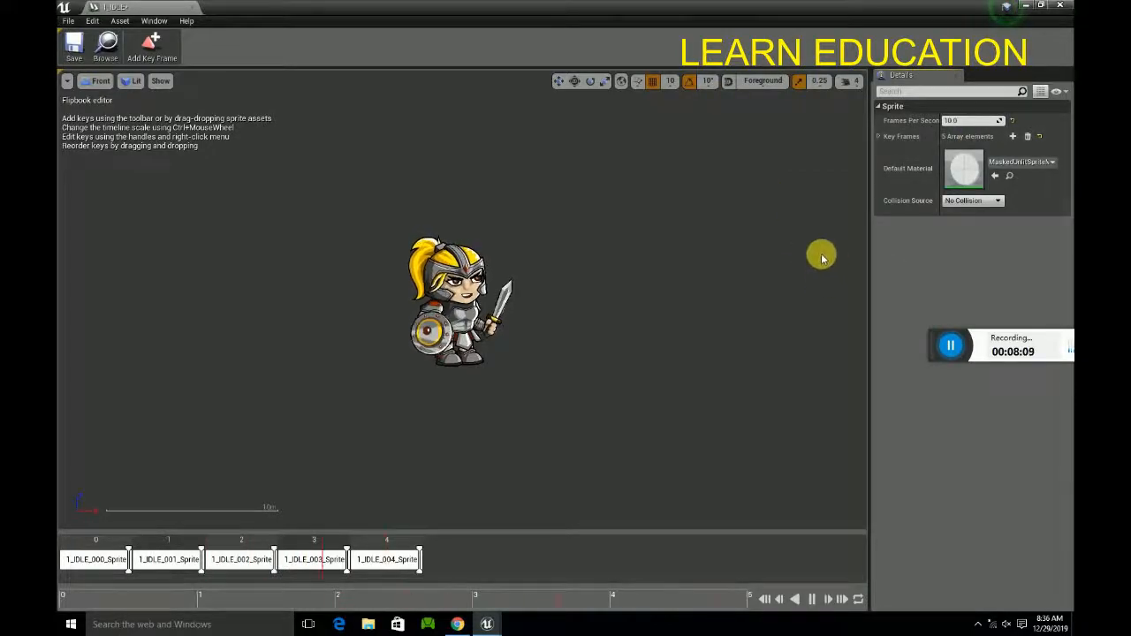
left_click(967, 121)
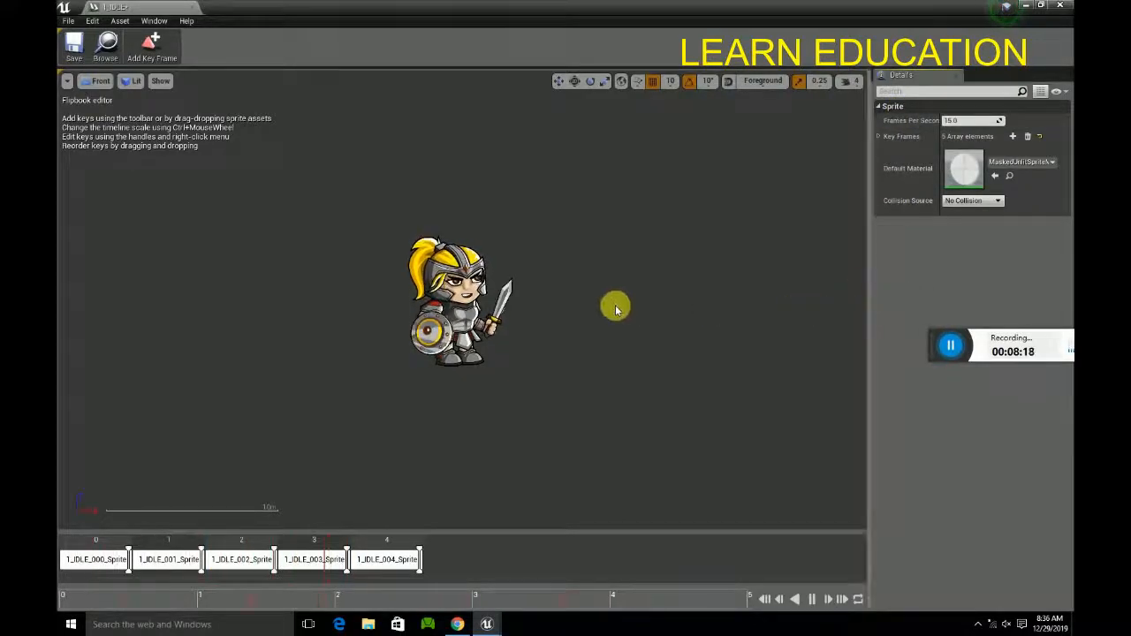
Step: Set the idle flipbook to 13 frames per second and close its editor
left_click(969, 122)
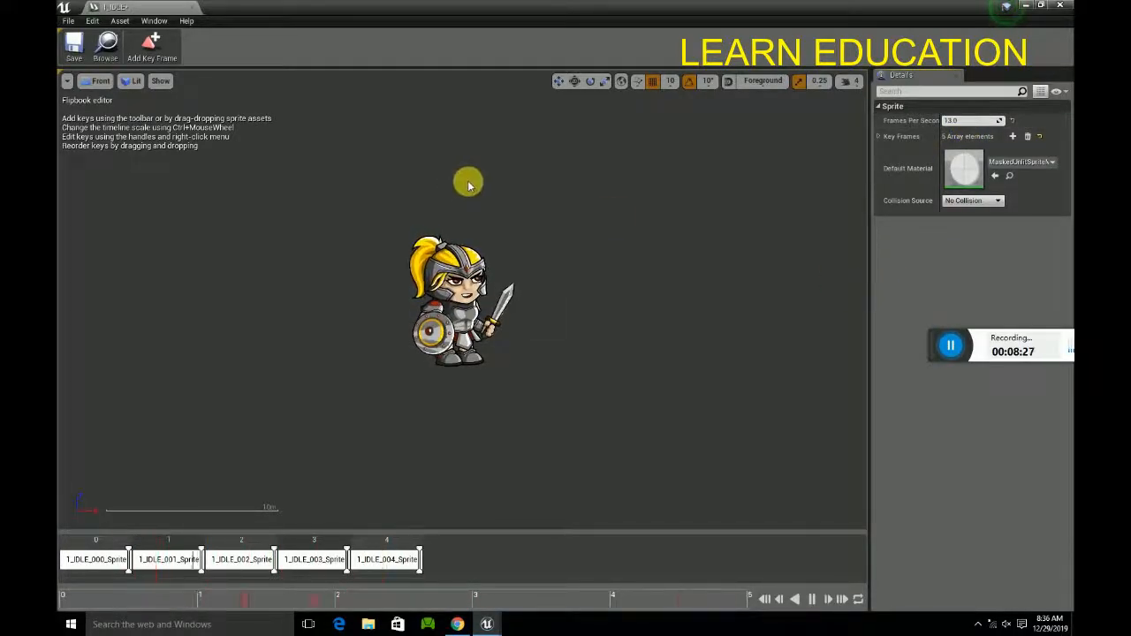
left_click(192, 8)
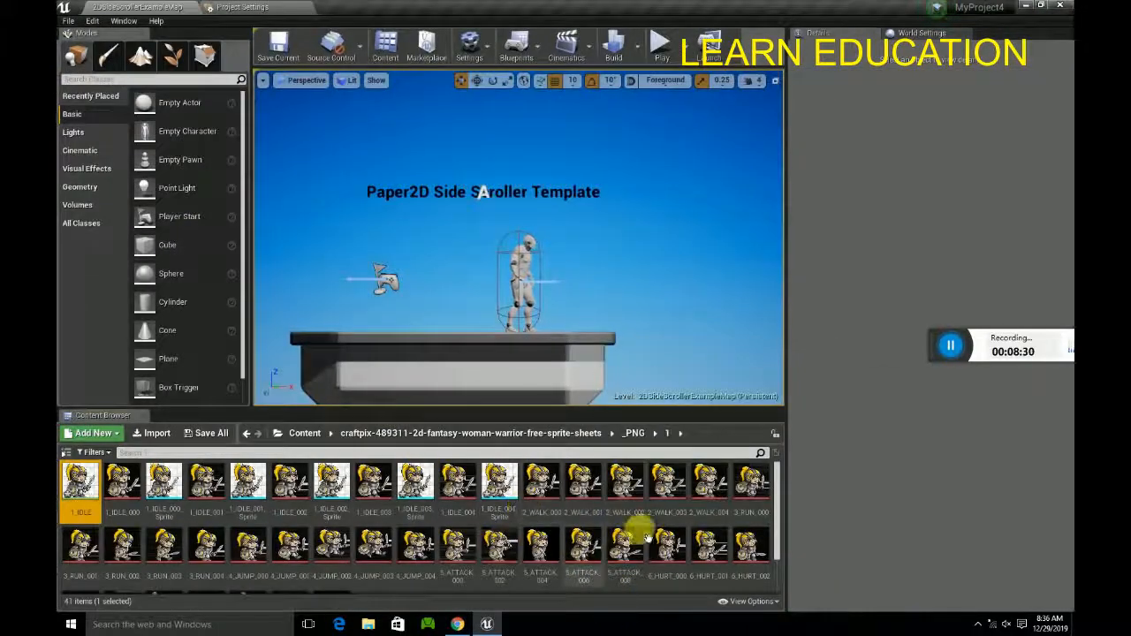
scroll(545, 562, "down", 1)
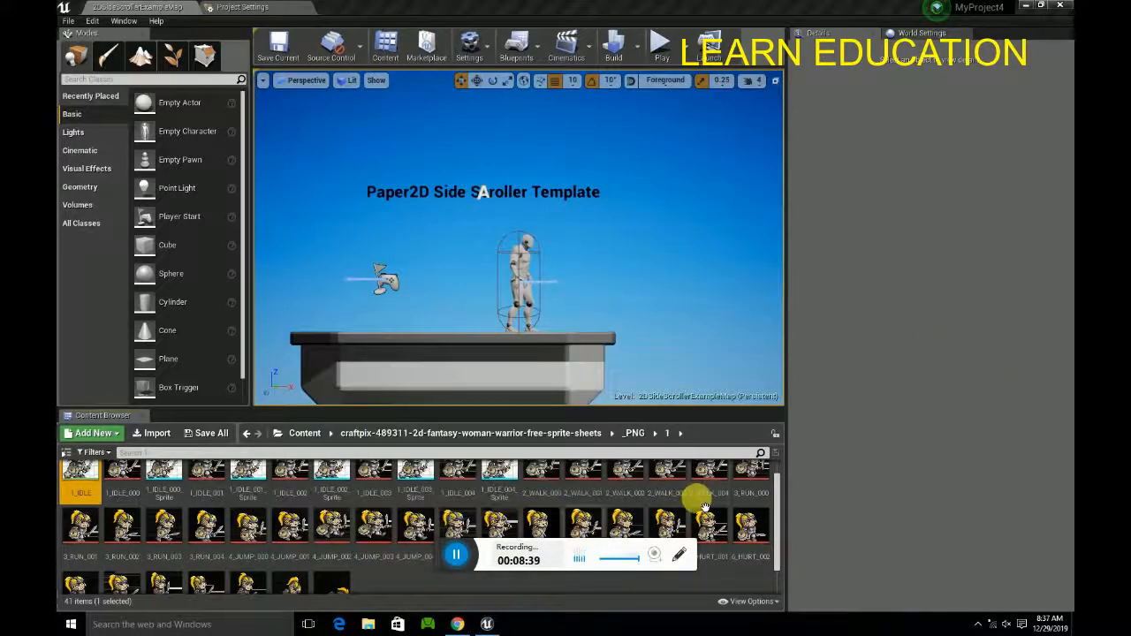
scroll(643, 523, "up", 1)
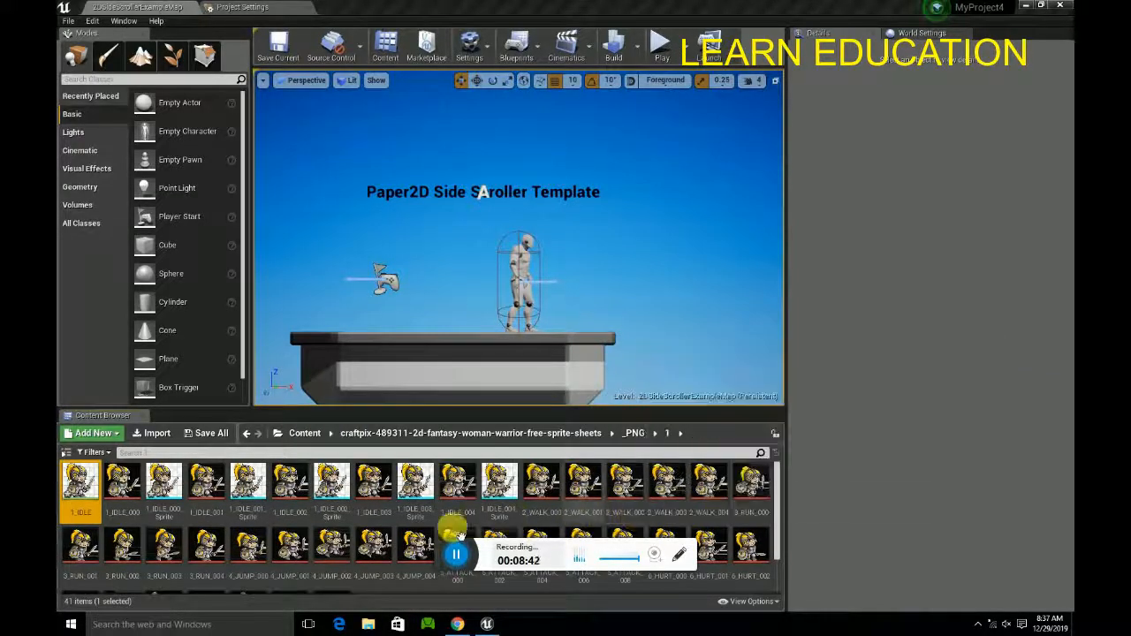
scroll(389, 526, "down", 1)
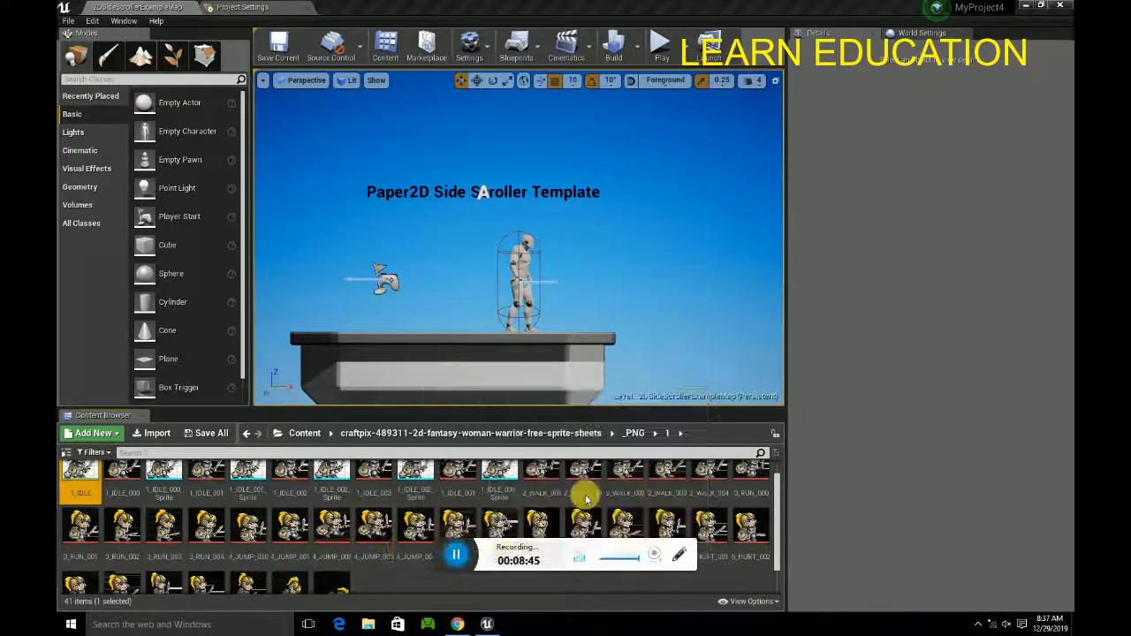
scroll(552, 496, "up", 1)
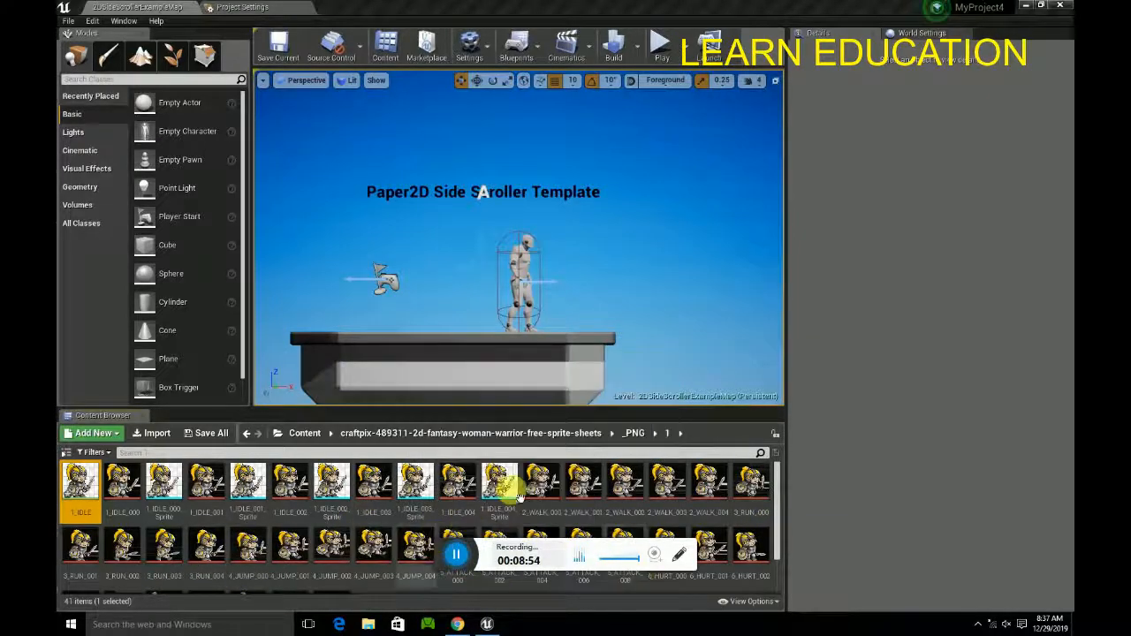
scroll(416, 526, "down", 1)
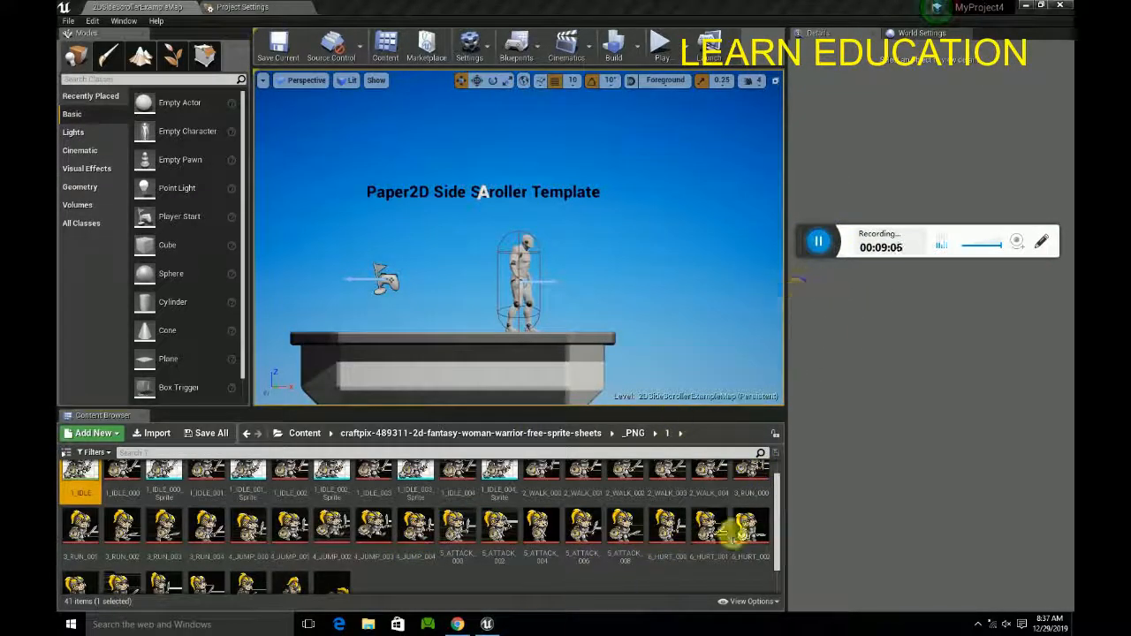
scroll(689, 535, "up", 1)
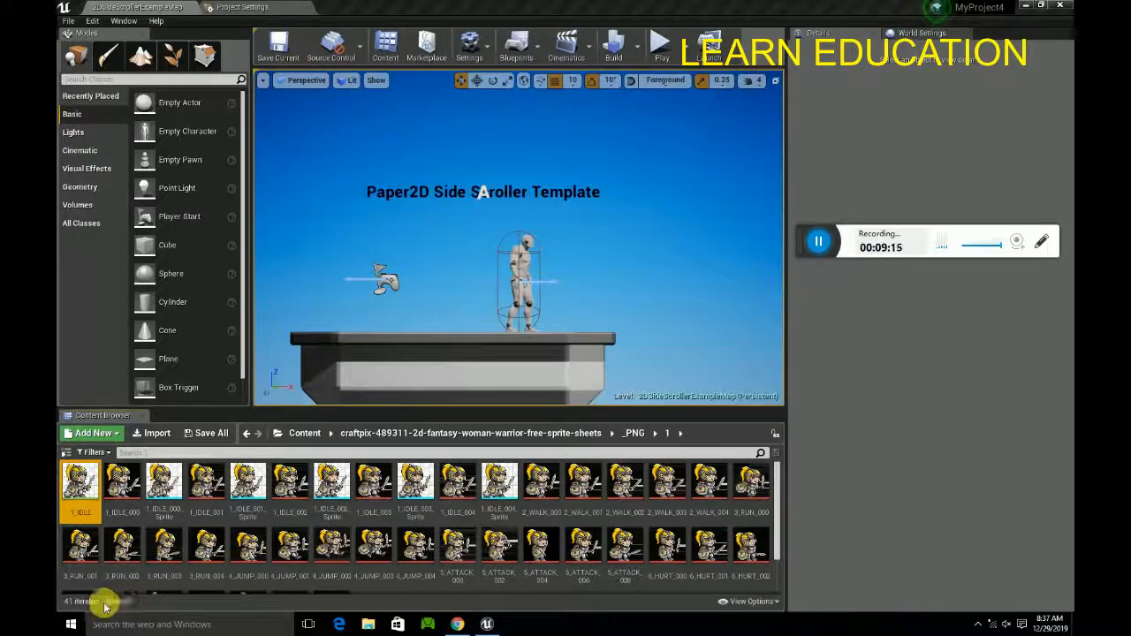
left_click(92, 566, "ctrl")
left_click(133, 570, "ctrl")
left_click(169, 569, "ctrl")
left_click(210, 572, "ctrl")
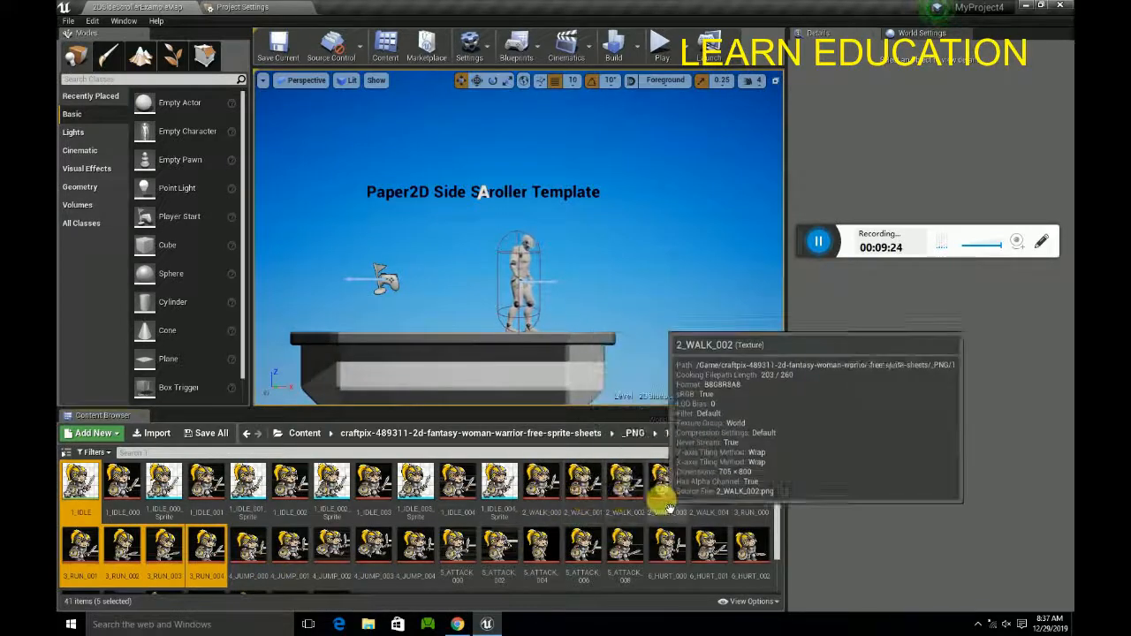
left_click(752, 484, "ctrl")
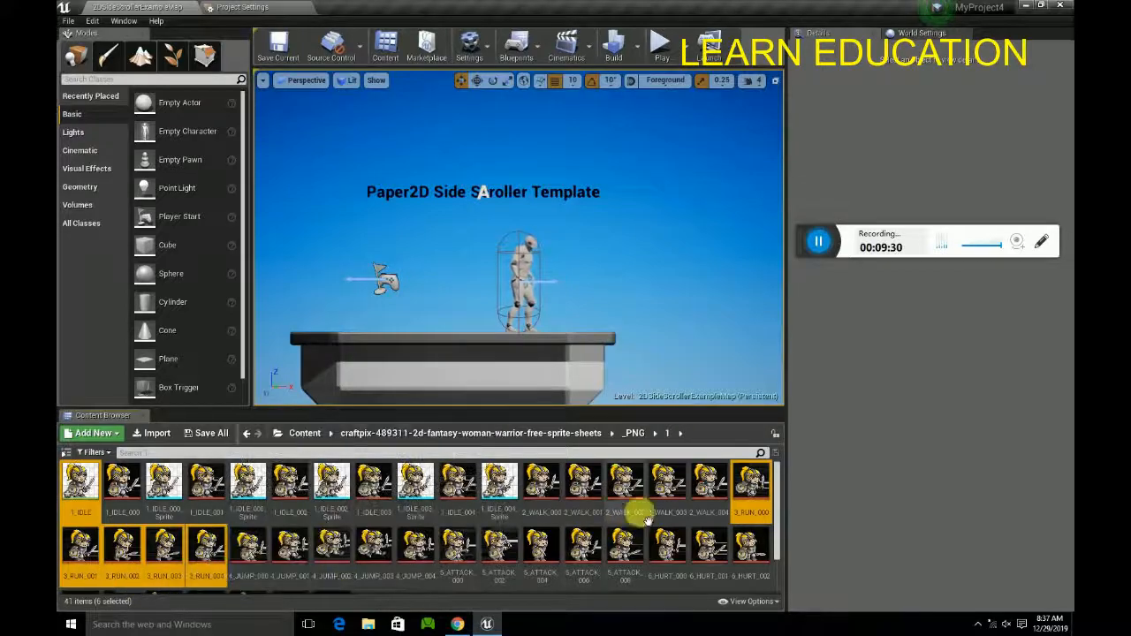
right_click(751, 484)
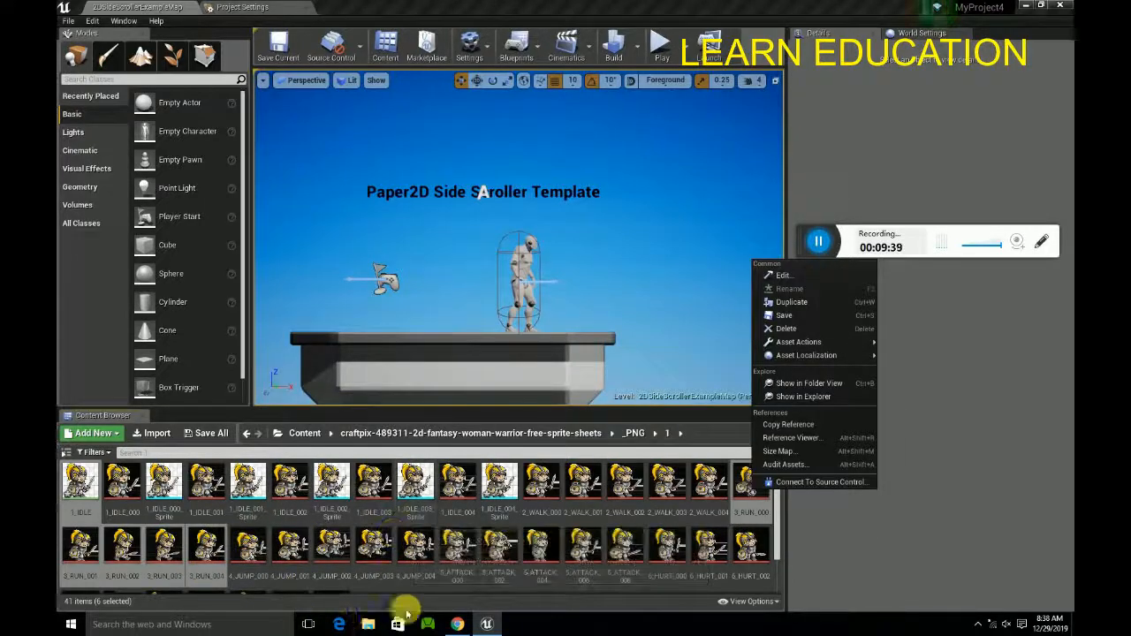
left_click(708, 484)
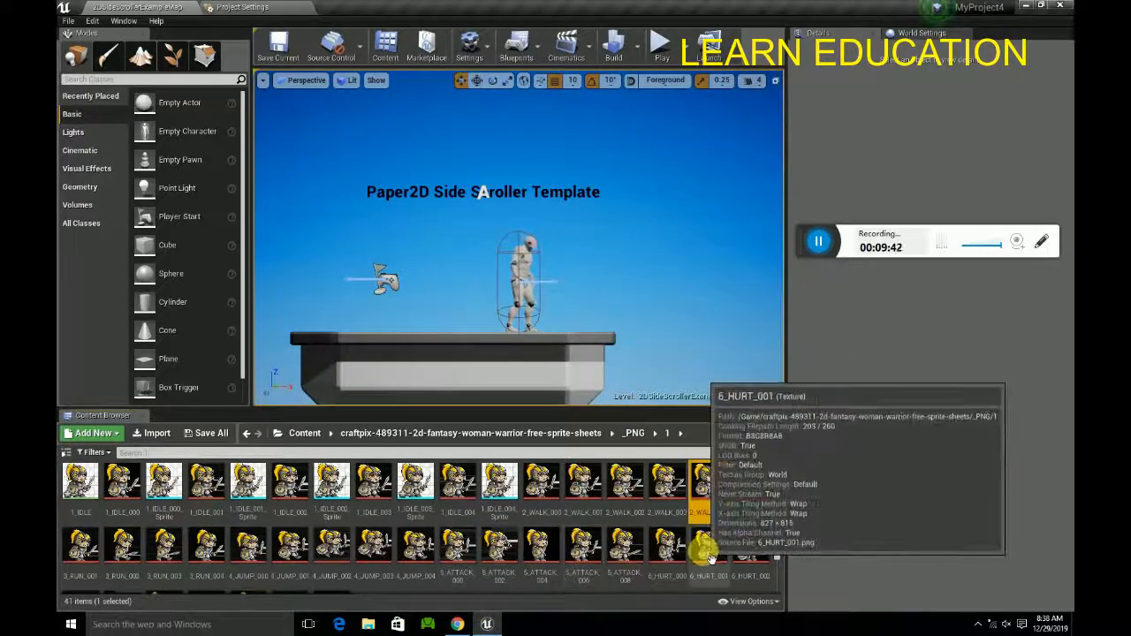
Step: Create sprites from the textures 3_RUN_000 through 3_RUN_004 in folder 1
left_click(752, 488)
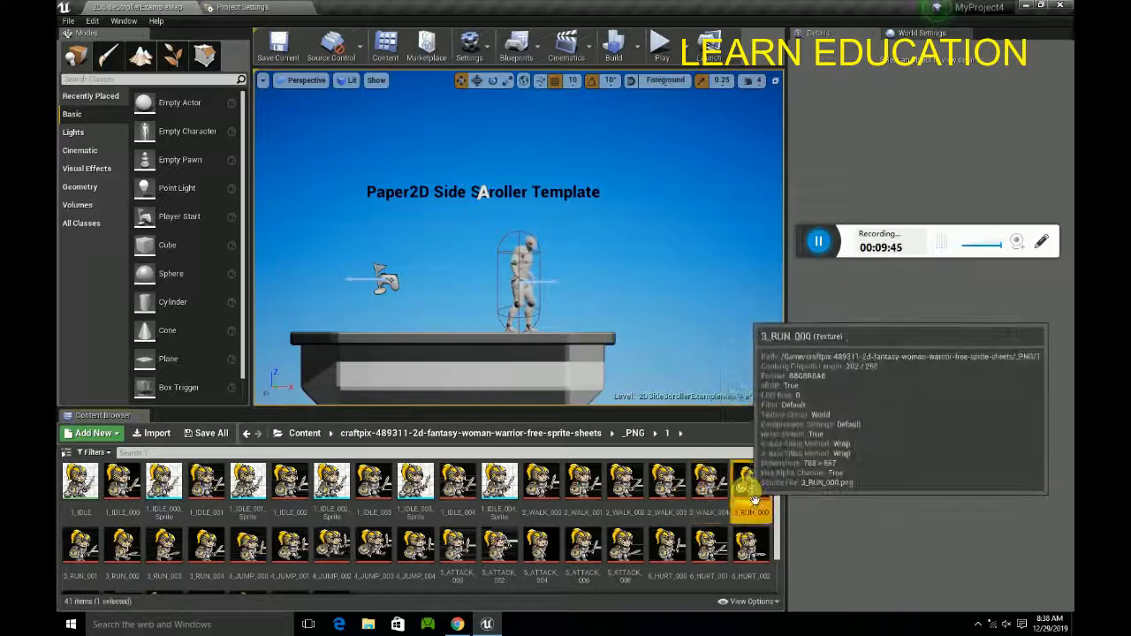
left_click(88, 552, "ctrl")
left_click(123, 552, "ctrl")
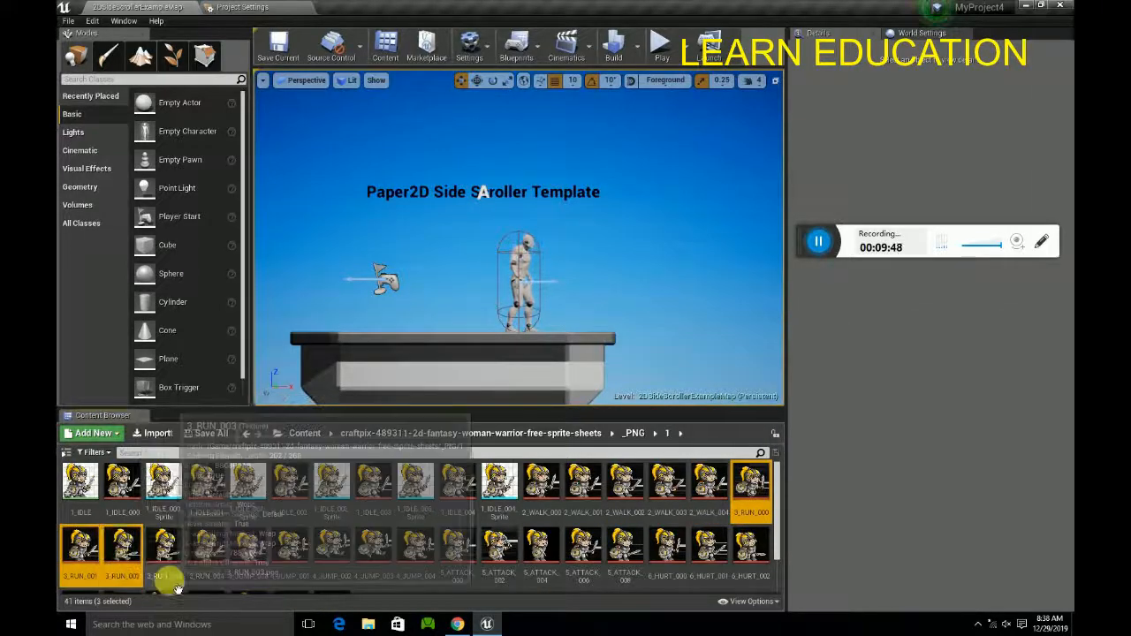
left_click(173, 570, "ctrl")
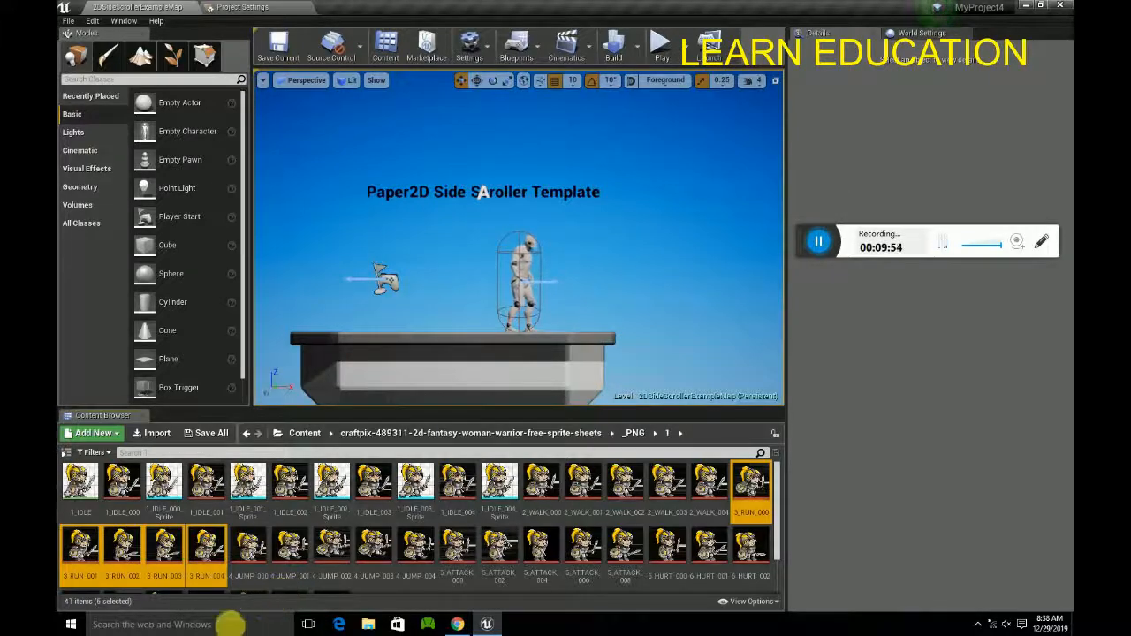
right_click(207, 561)
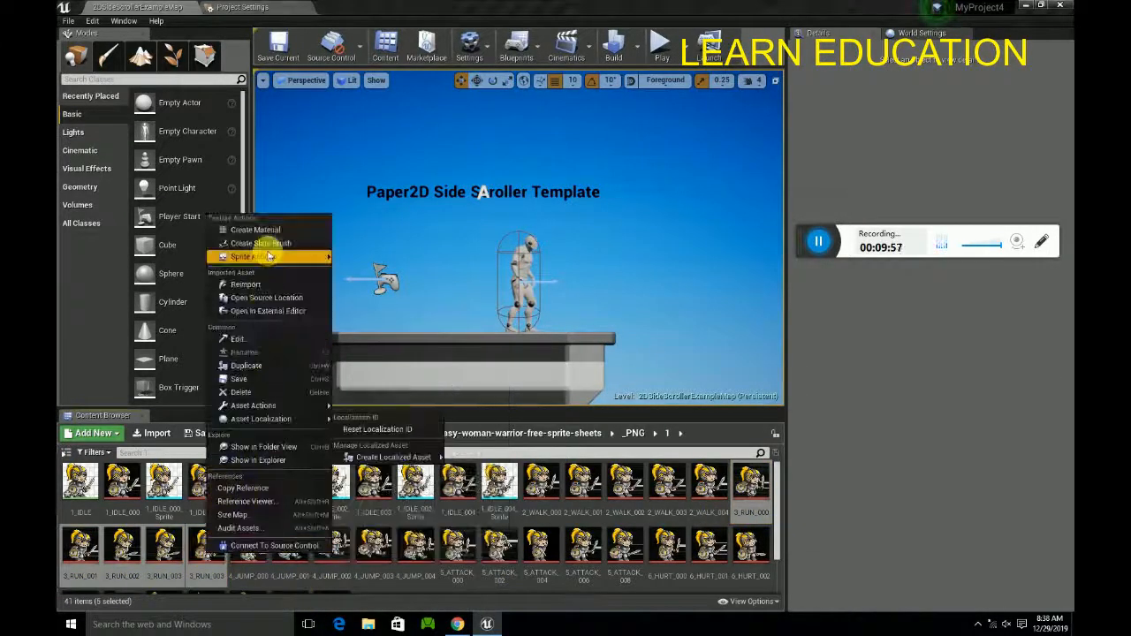
mouse_move(269, 257)
left_click(367, 258)
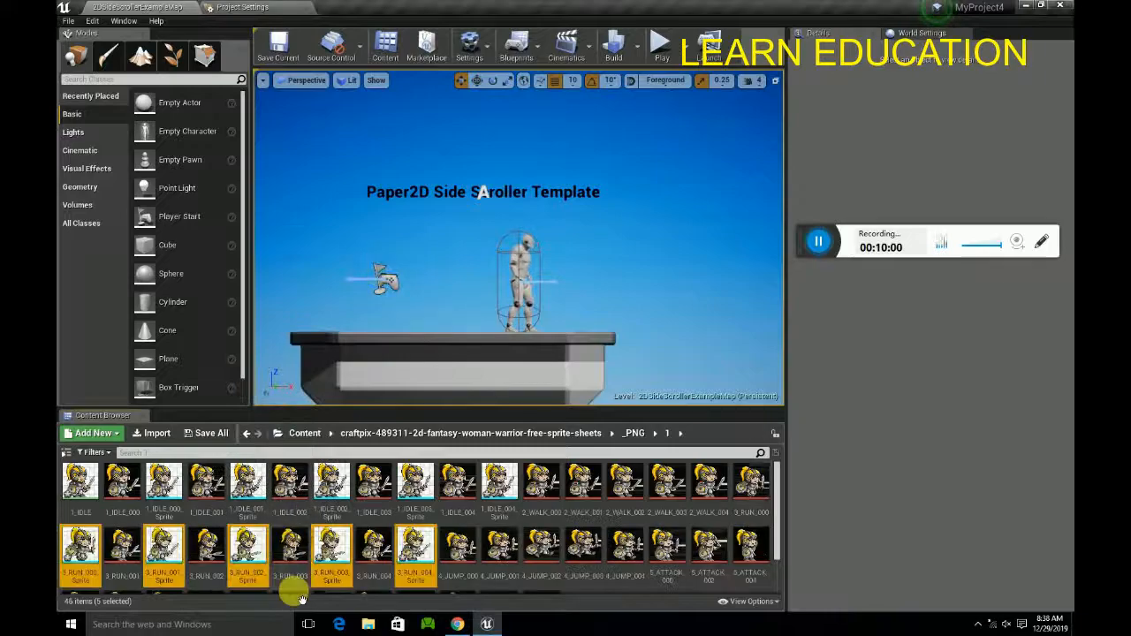
Step: Create a flipbook from the five new 3_RUN sprites and open it
right_click(250, 546)
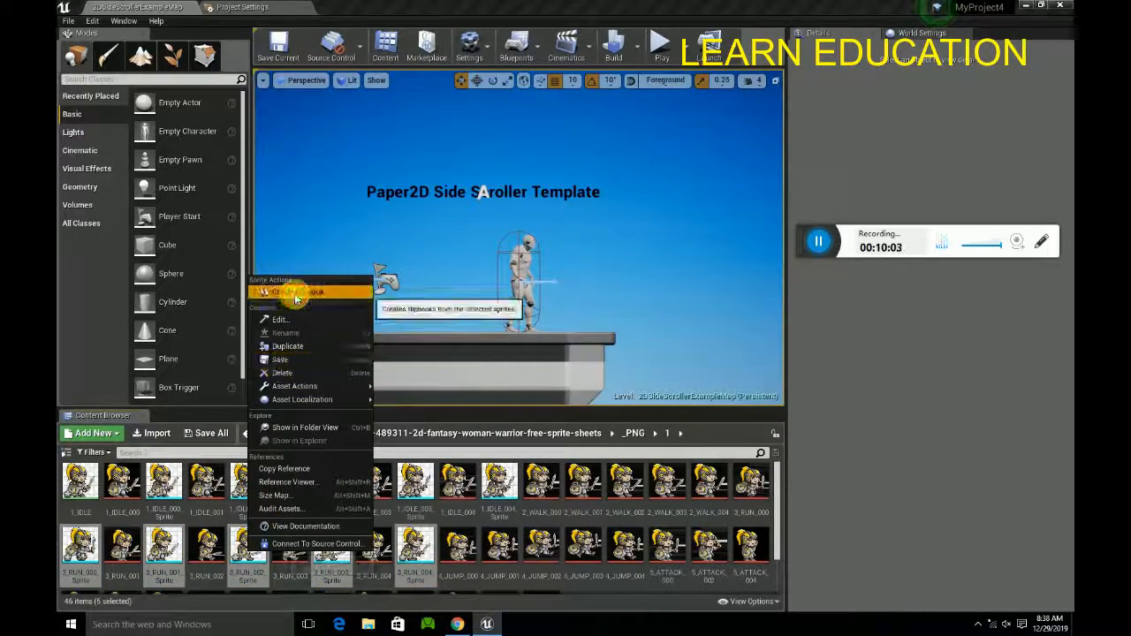
left_click(296, 295)
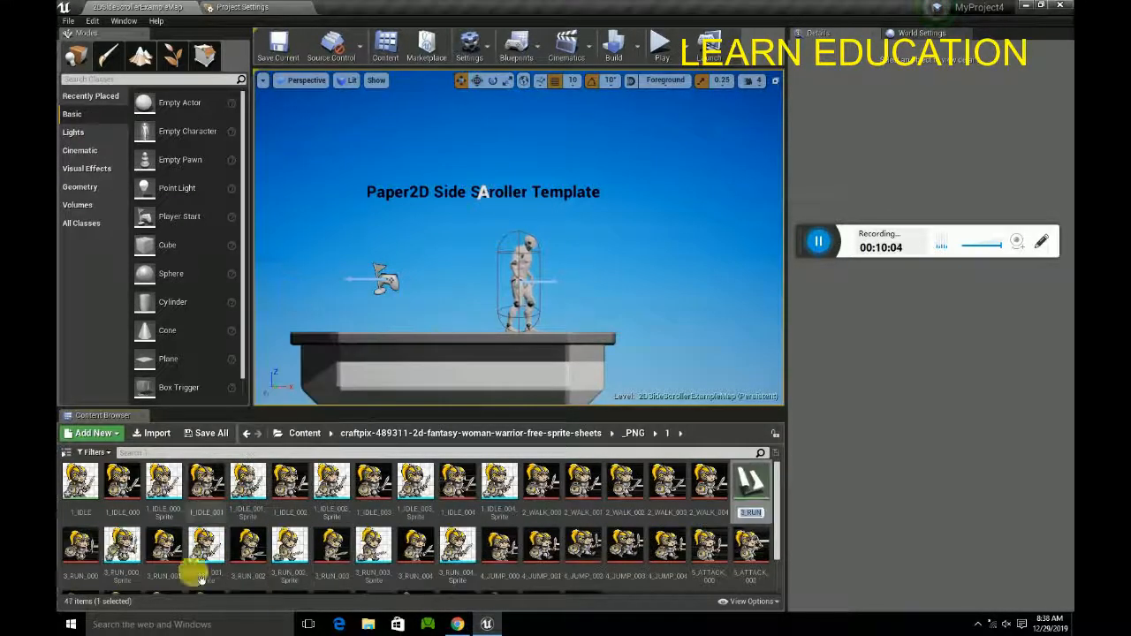
double_click(766, 497)
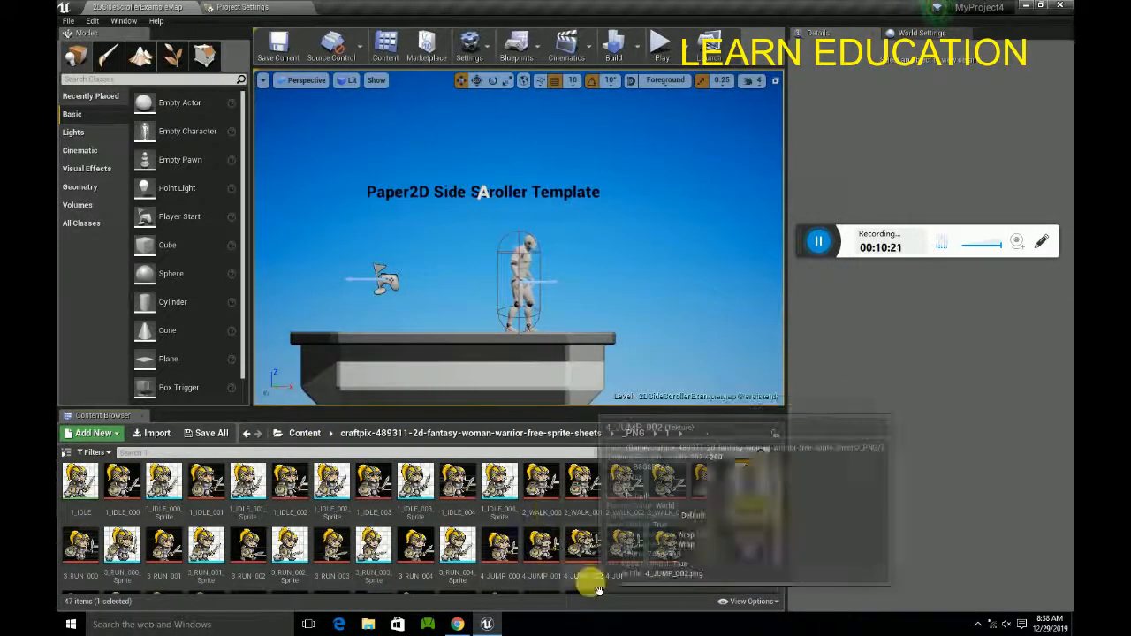
scroll(592, 543, "down", 2)
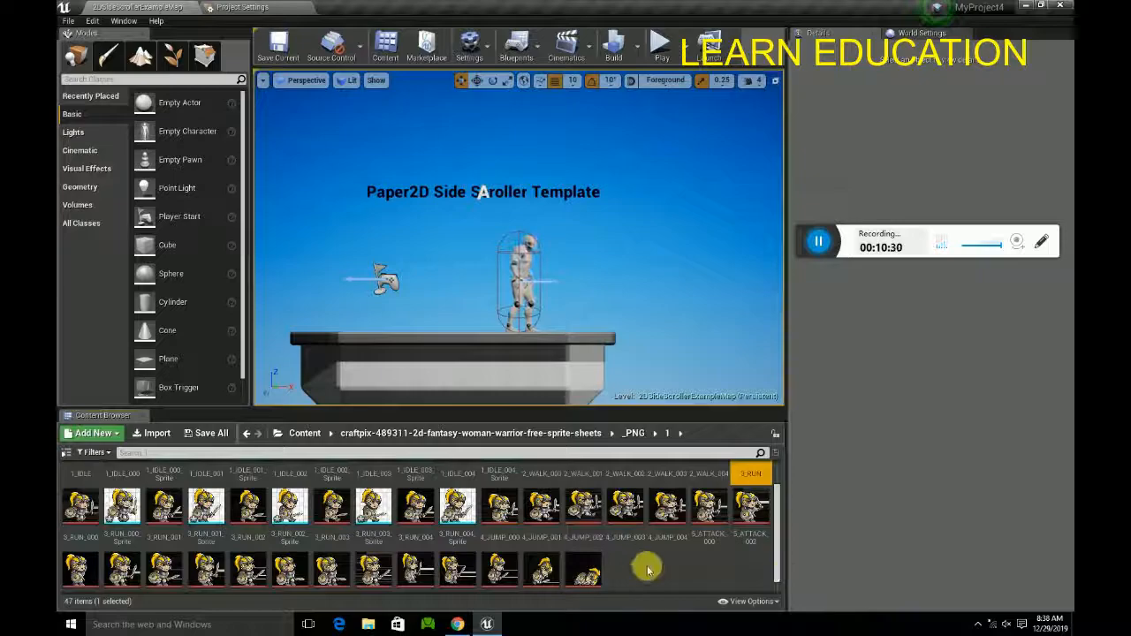
scroll(601, 543, "down", 1)
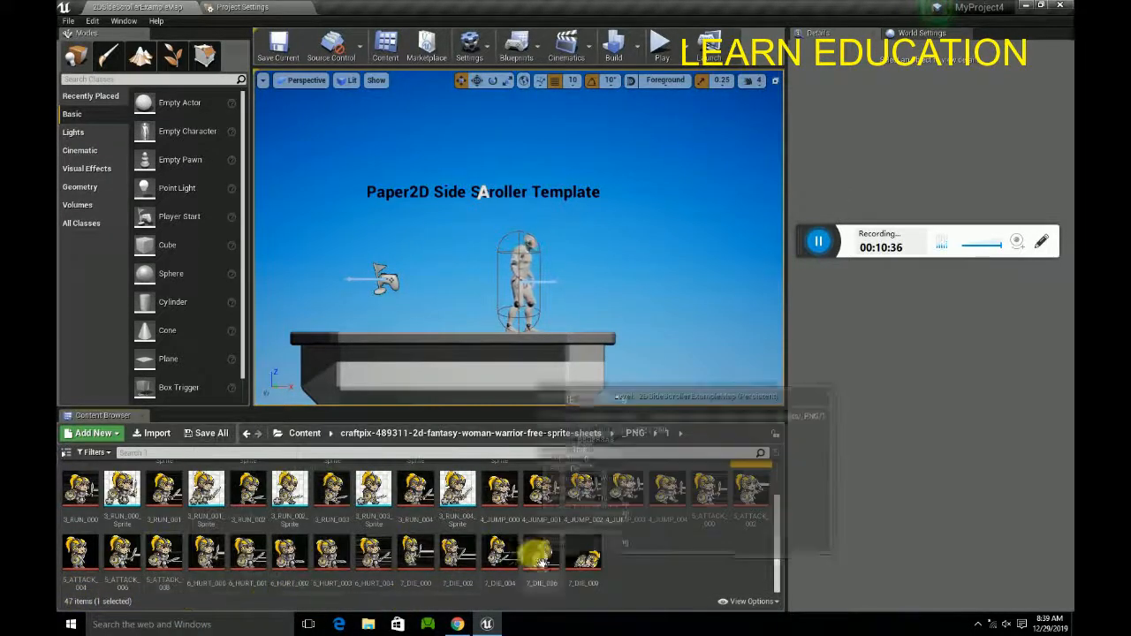
scroll(647, 545, "up", 1)
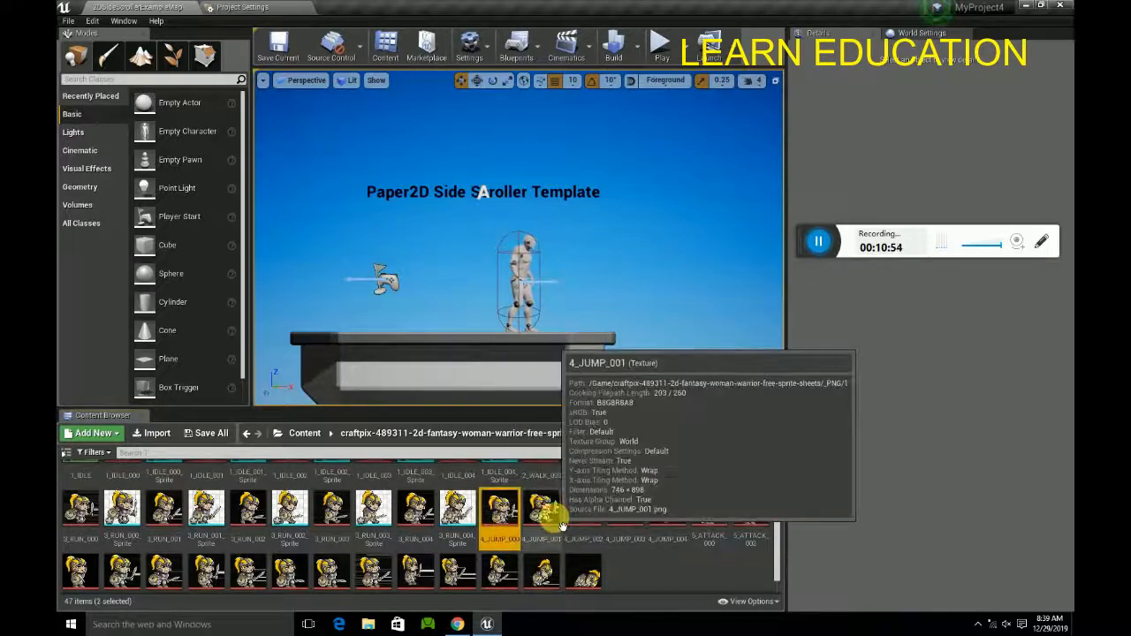
left_click(543, 512, "ctrl")
left_click(584, 513, "ctrl")
left_click(625, 512, "ctrl")
left_click(664, 508, "ctrl")
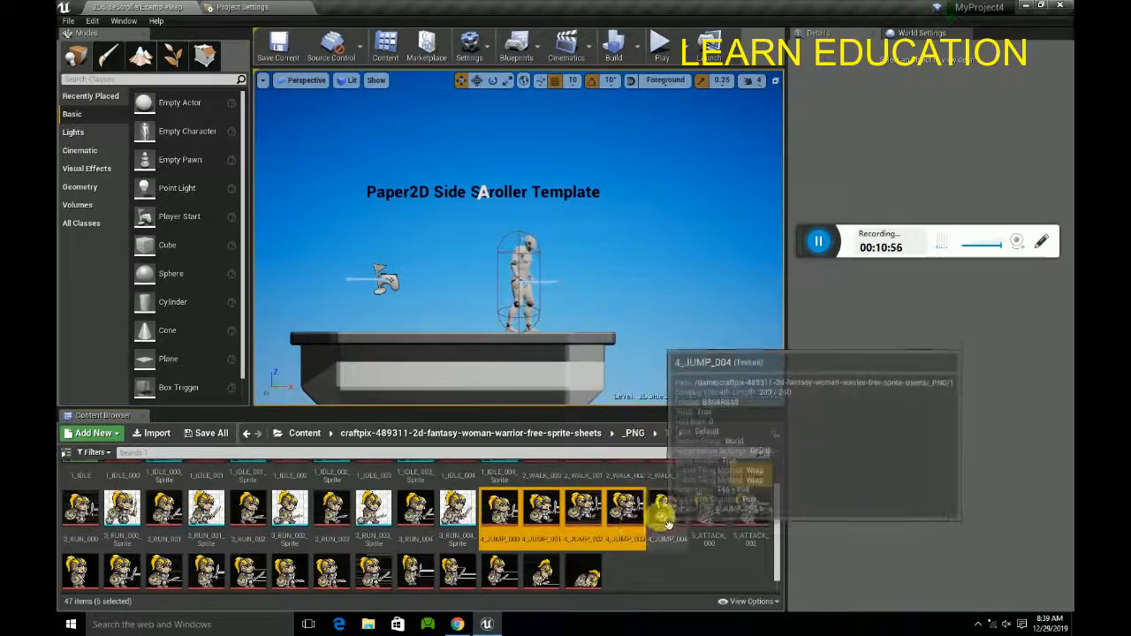
right_click(574, 512)
Step: Create sprites from the textures 4_JUMP_000 through 4_JUMP_004 in folder 1
left_click(499, 511)
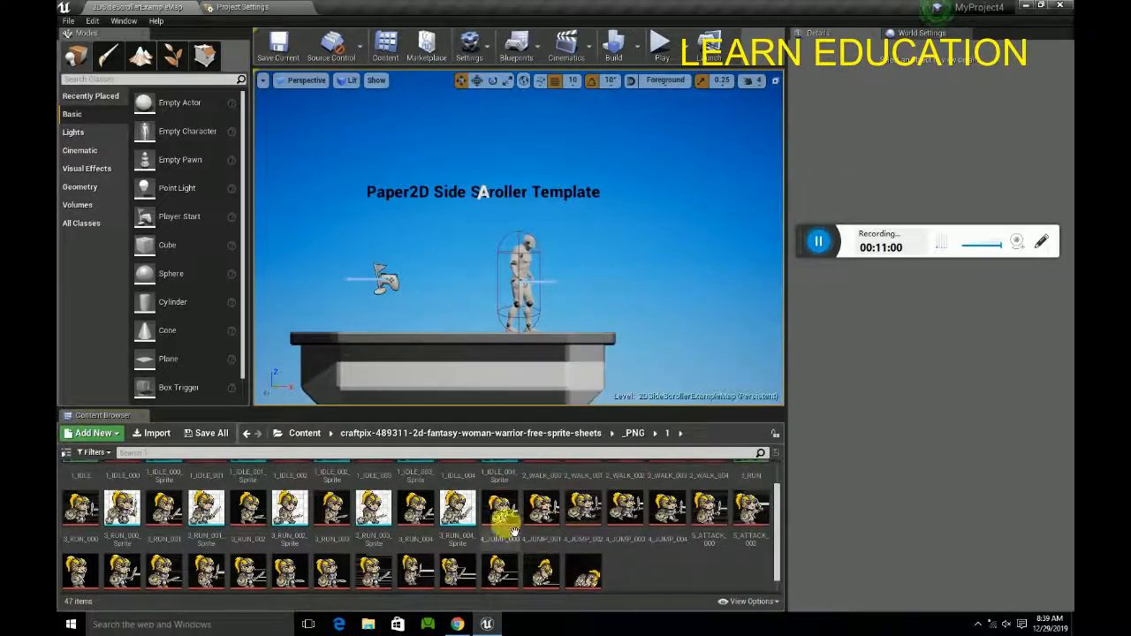
left_click(625, 512, "ctrl")
left_click(665, 511, "ctrl")
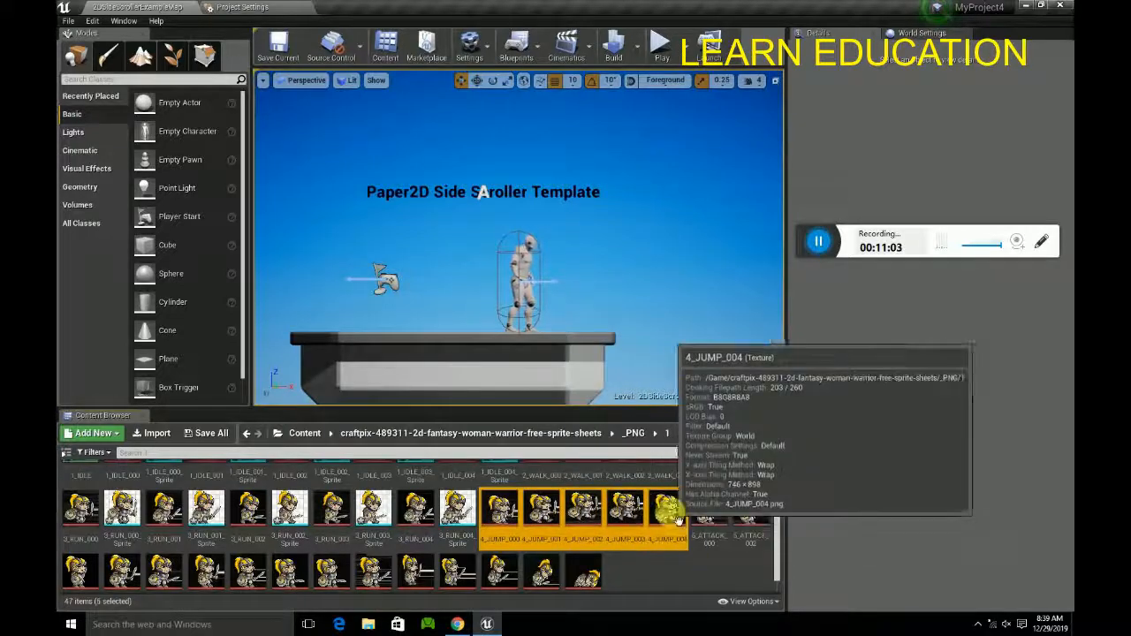
right_click(668, 511)
mouse_move(728, 216)
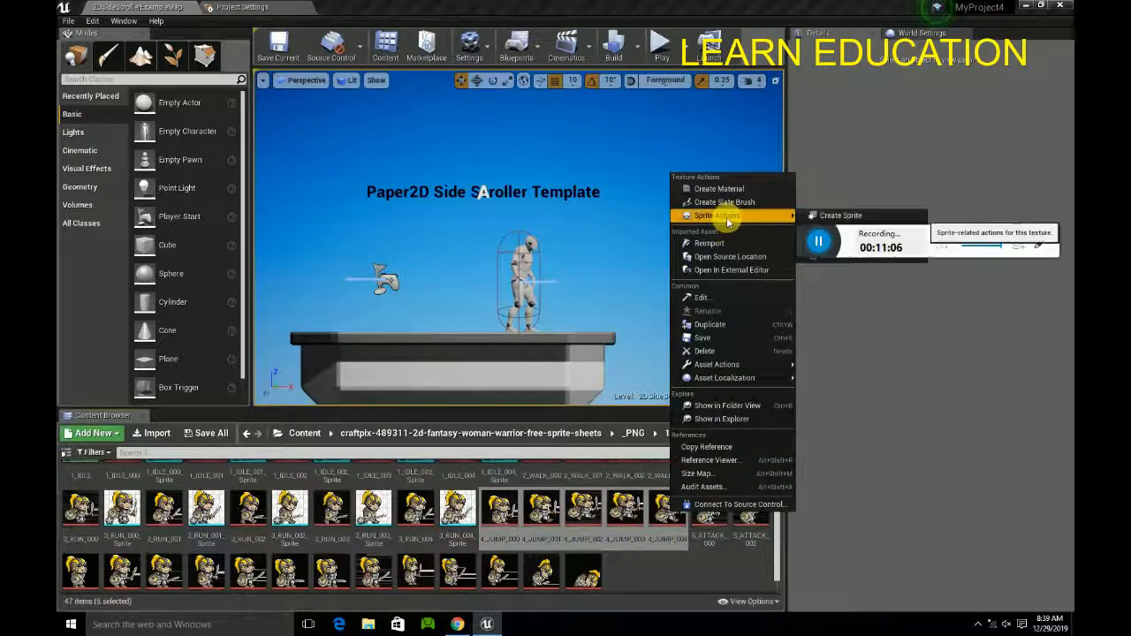
left_click(831, 218)
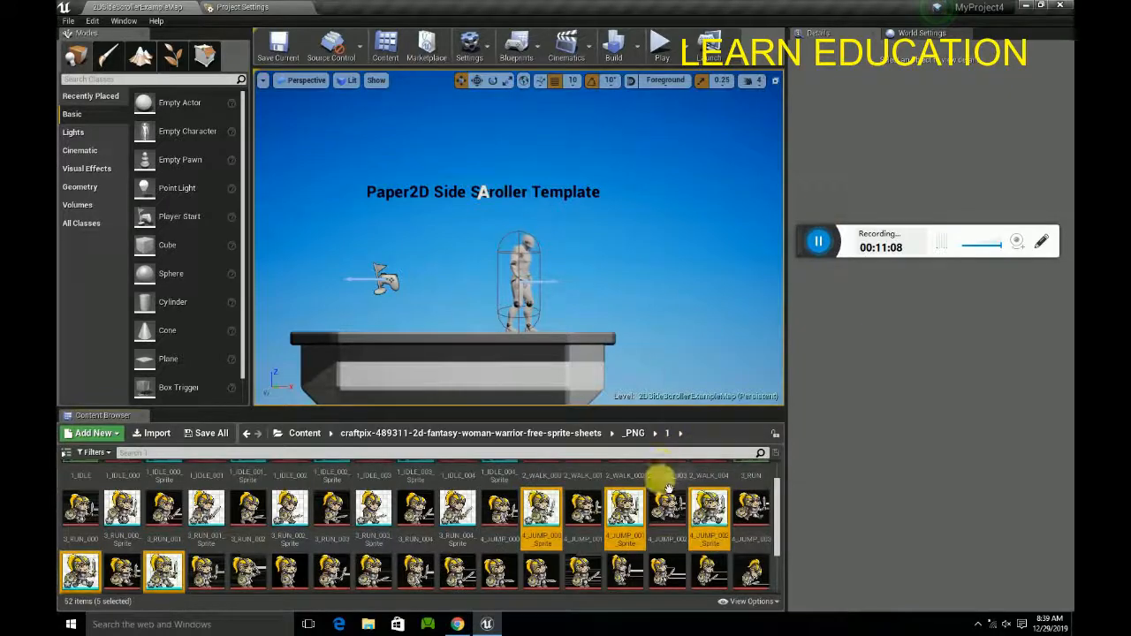
Step: Create a flipbook from the five new 4_JUMP sprites
right_click(537, 508)
left_click(601, 256)
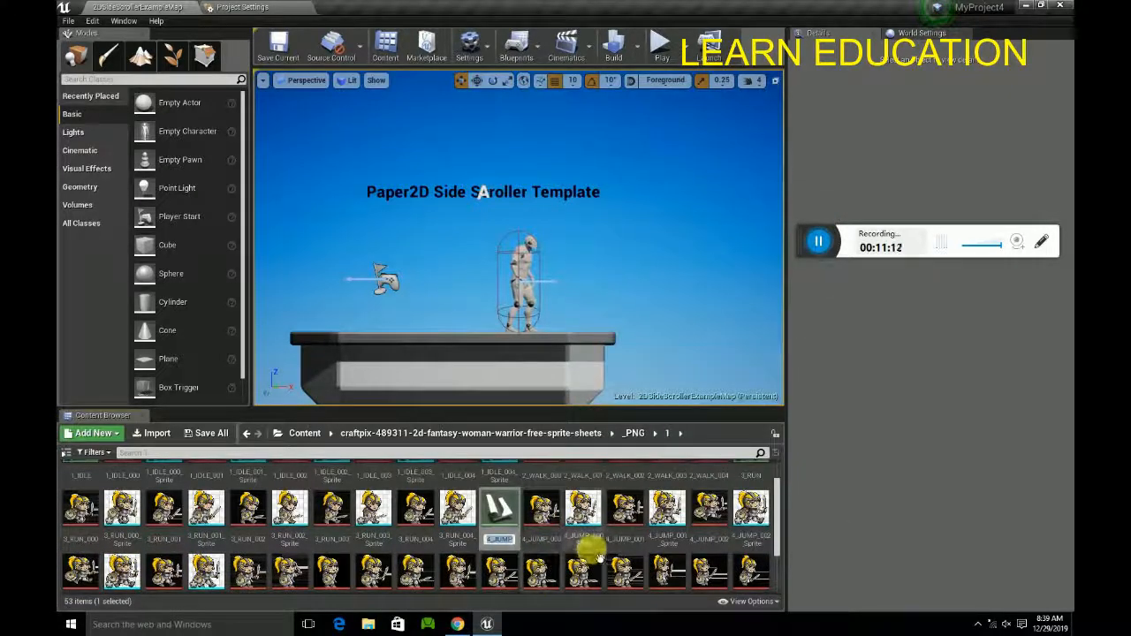
Step: Open the 4_JUMP flipbook to preview its animation, and close it again
double_click(500, 513)
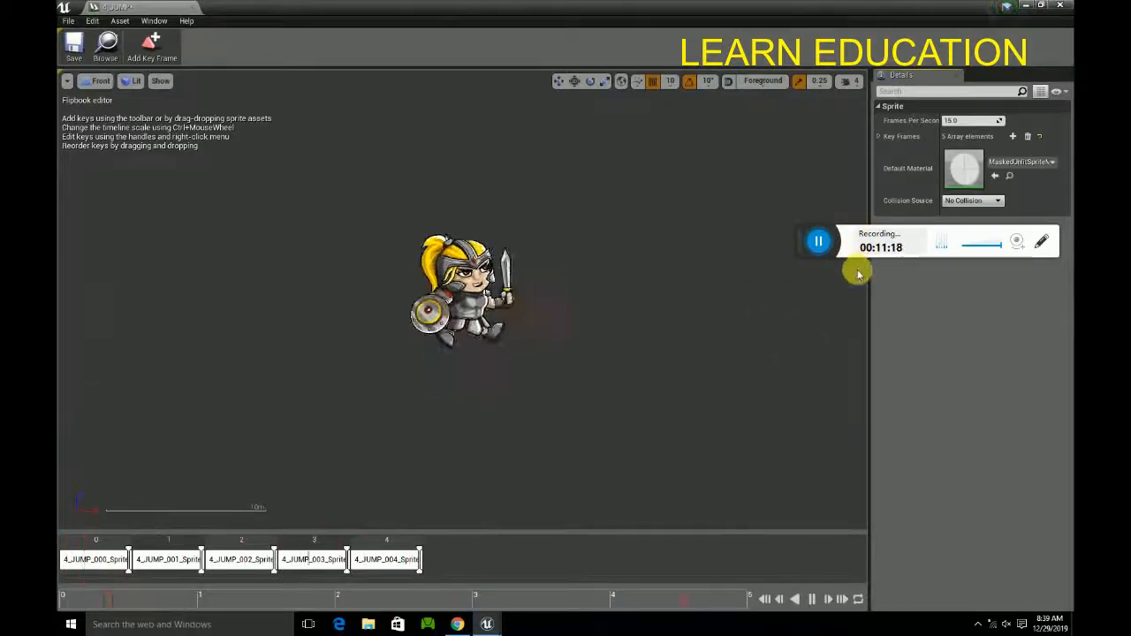
left_click(193, 15)
Step: Create a folder named creater in the root Content folder
left_click(305, 433)
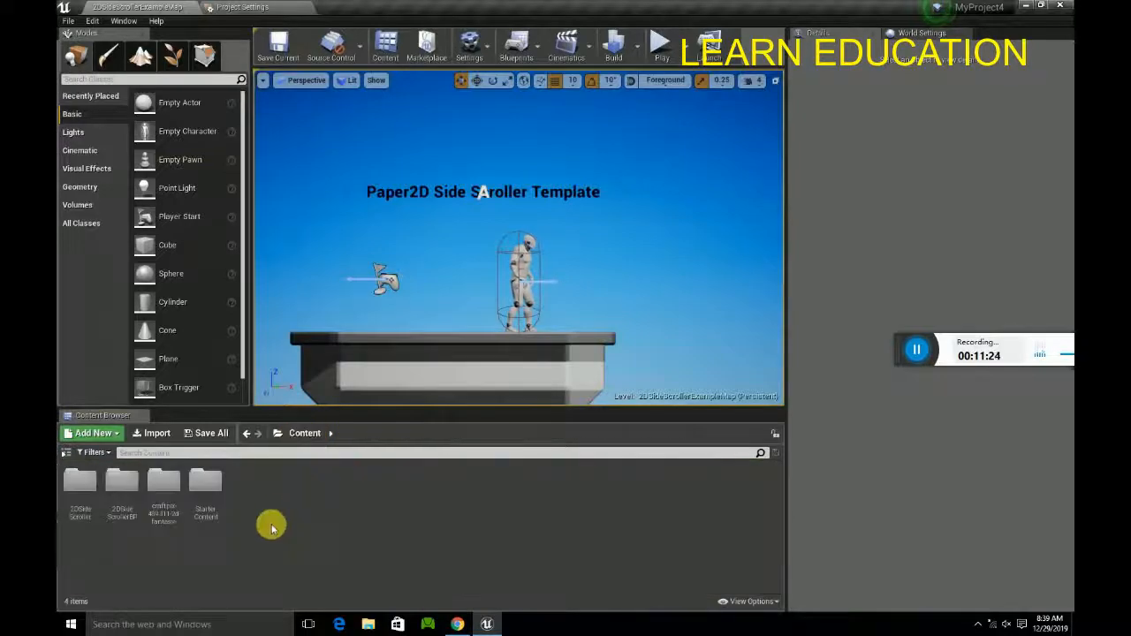
right_click(344, 500)
left_click(384, 135)
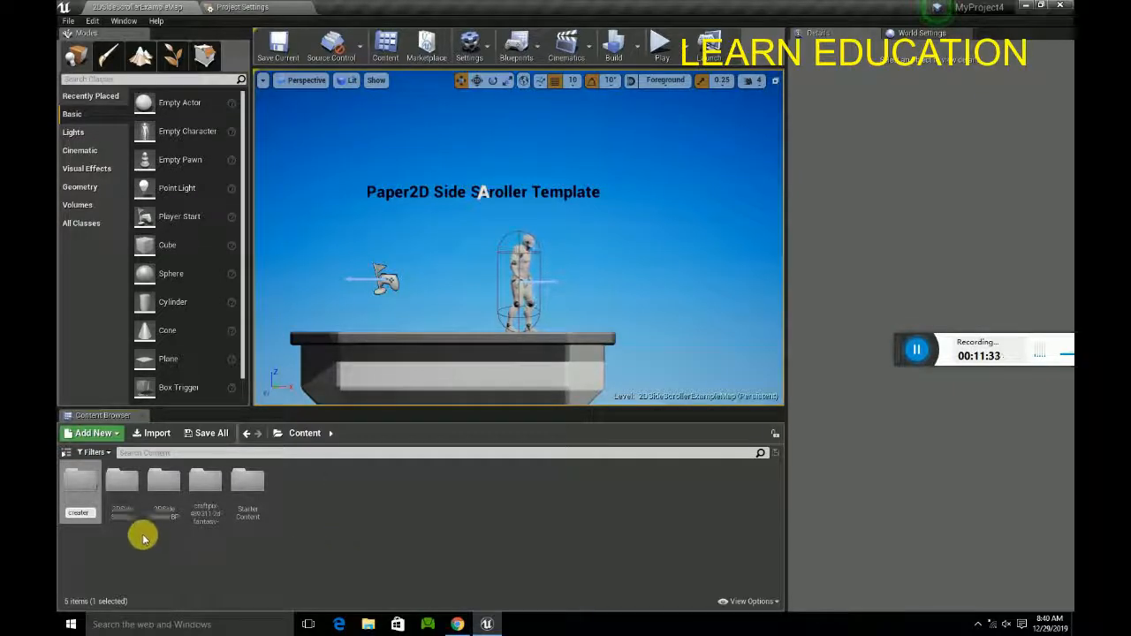
key("Return")
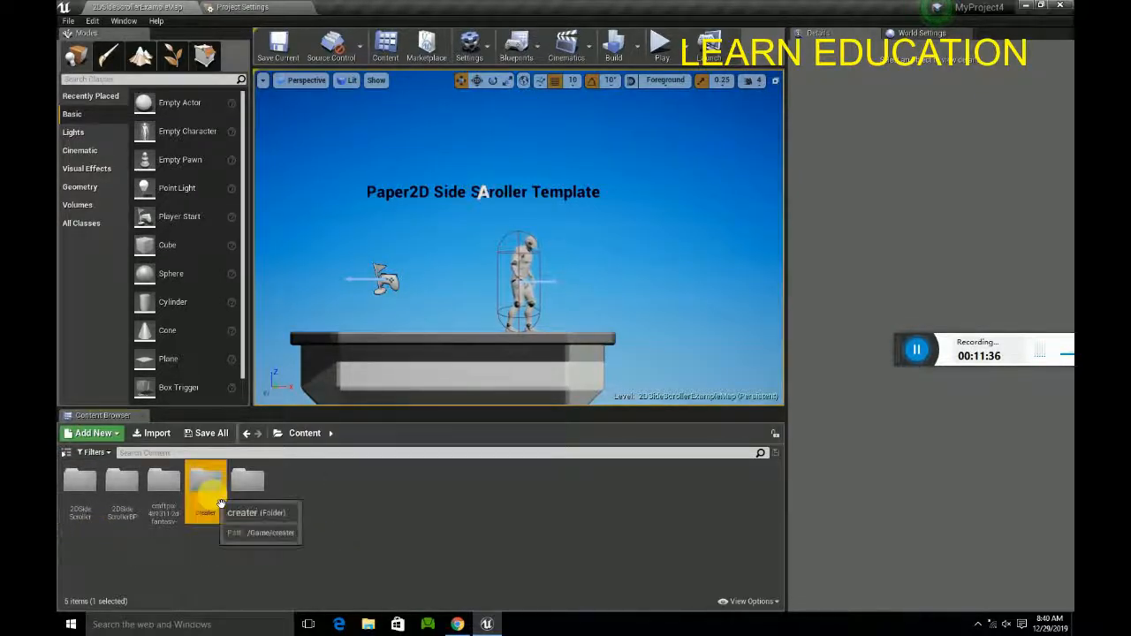
Step: Set the creater folder's color to red, hex sRGB BC2600FF
right_click(208, 482)
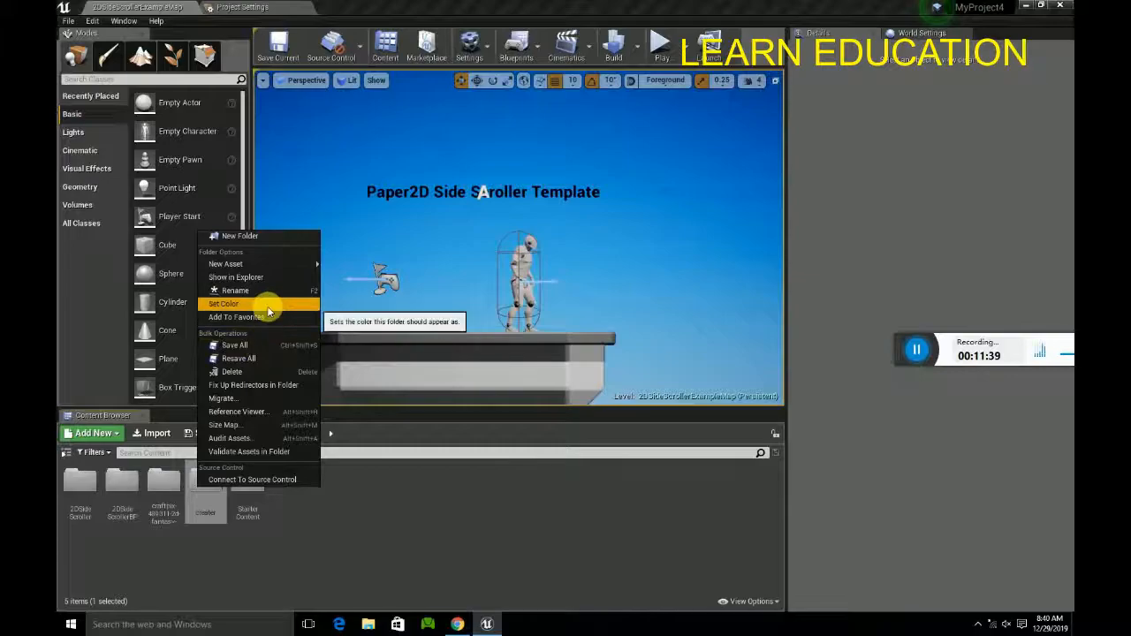
left_click(267, 305)
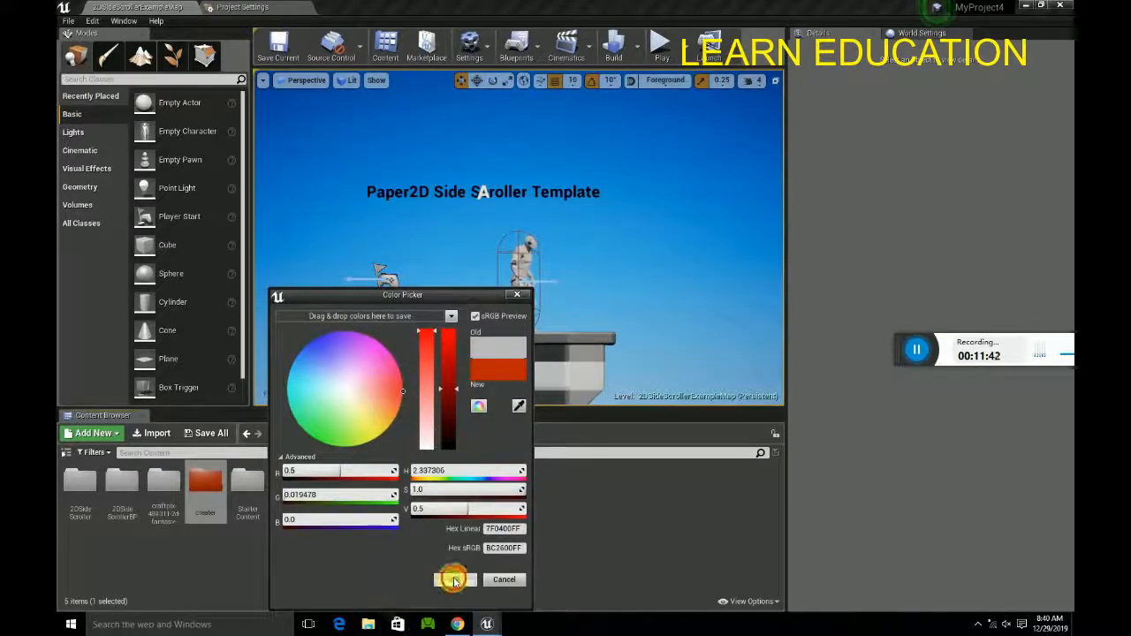
left_click(455, 580)
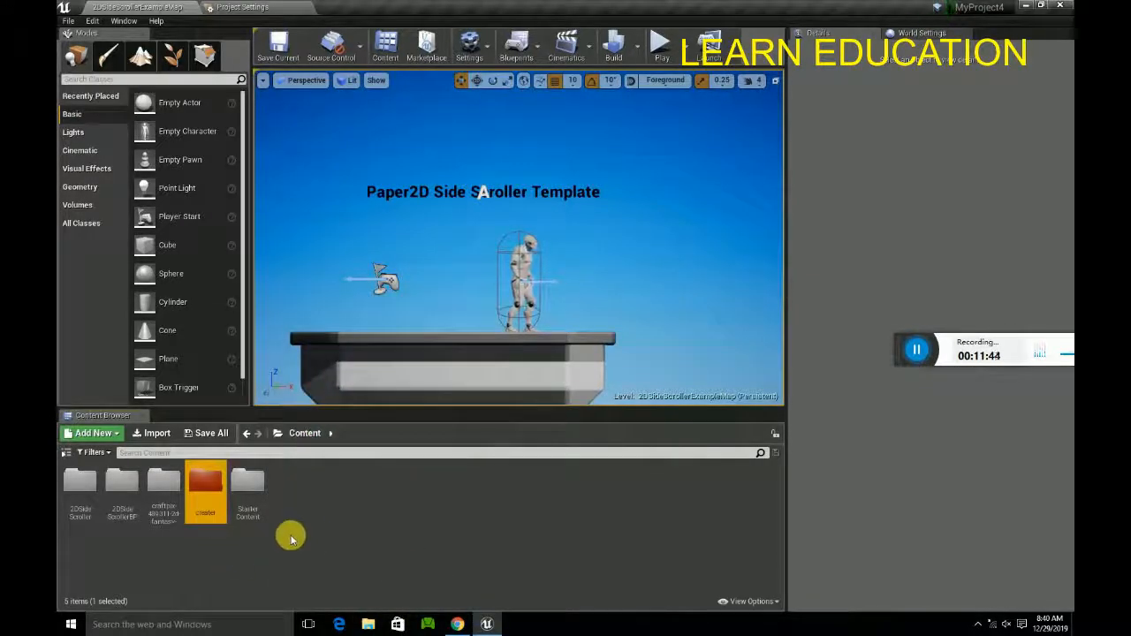
Step: Create a subfolder named Animation inside the creater folder
double_click(208, 491)
right_click(212, 487)
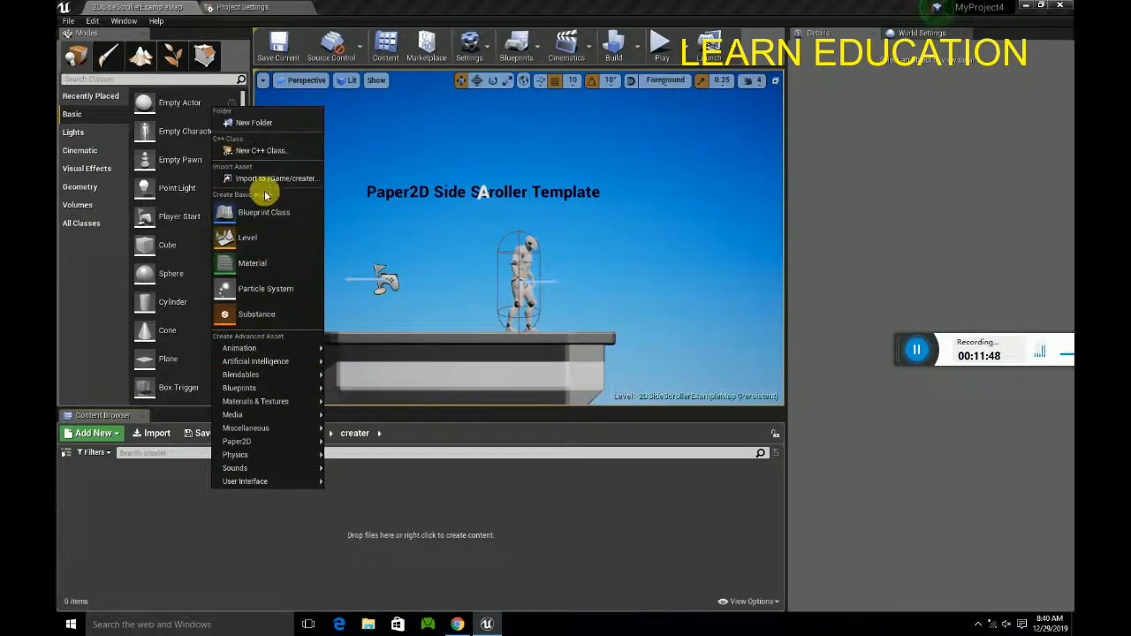
left_click(261, 123)
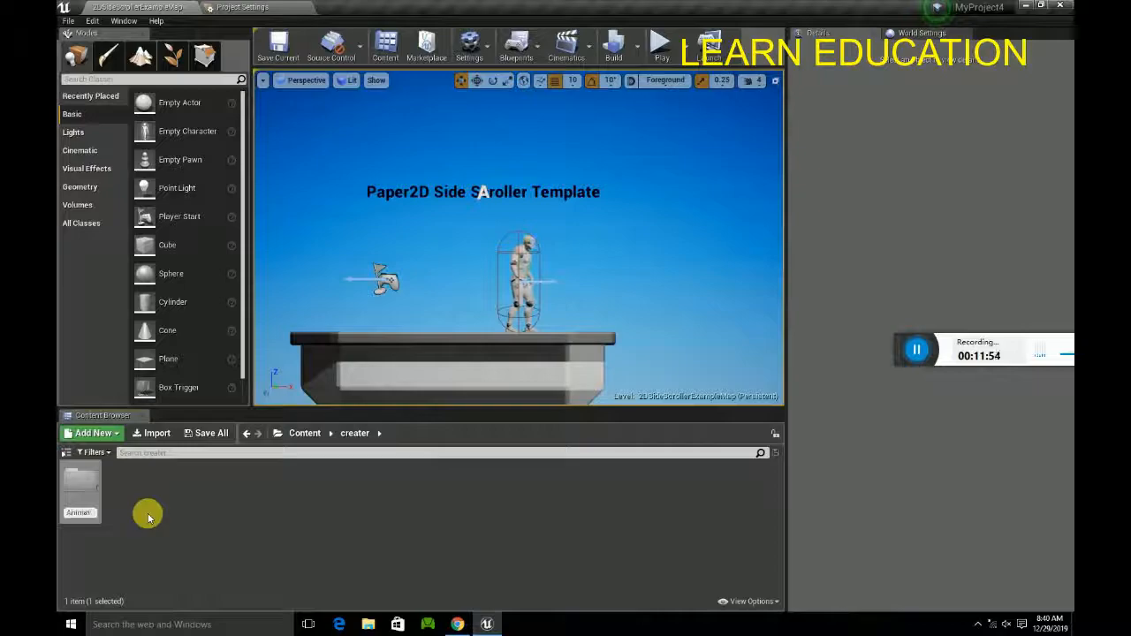
Step: Give the Animation folder a new green color
right_click(106, 488)
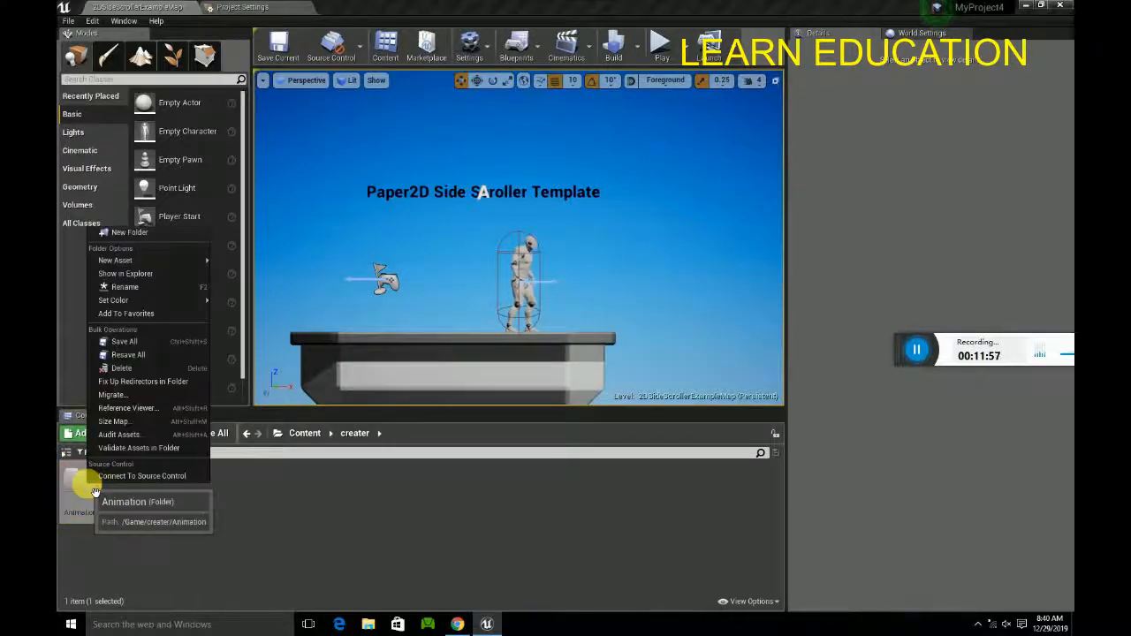
mouse_move(137, 301)
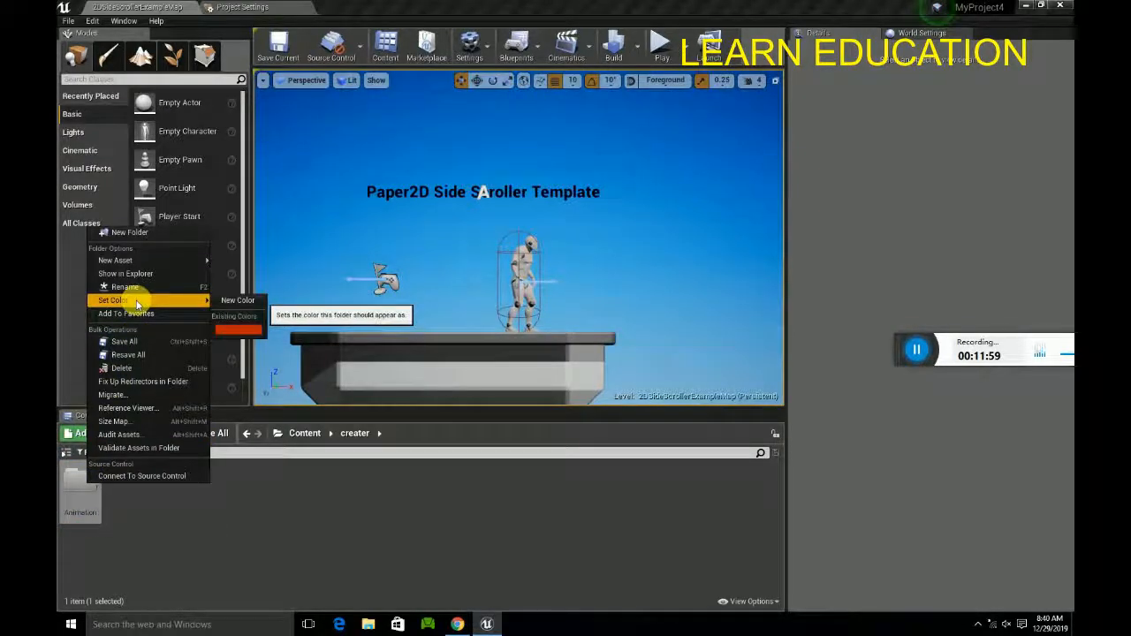
left_click(243, 302)
left_click_drag(304, 419, 295, 441)
left_click(425, 579)
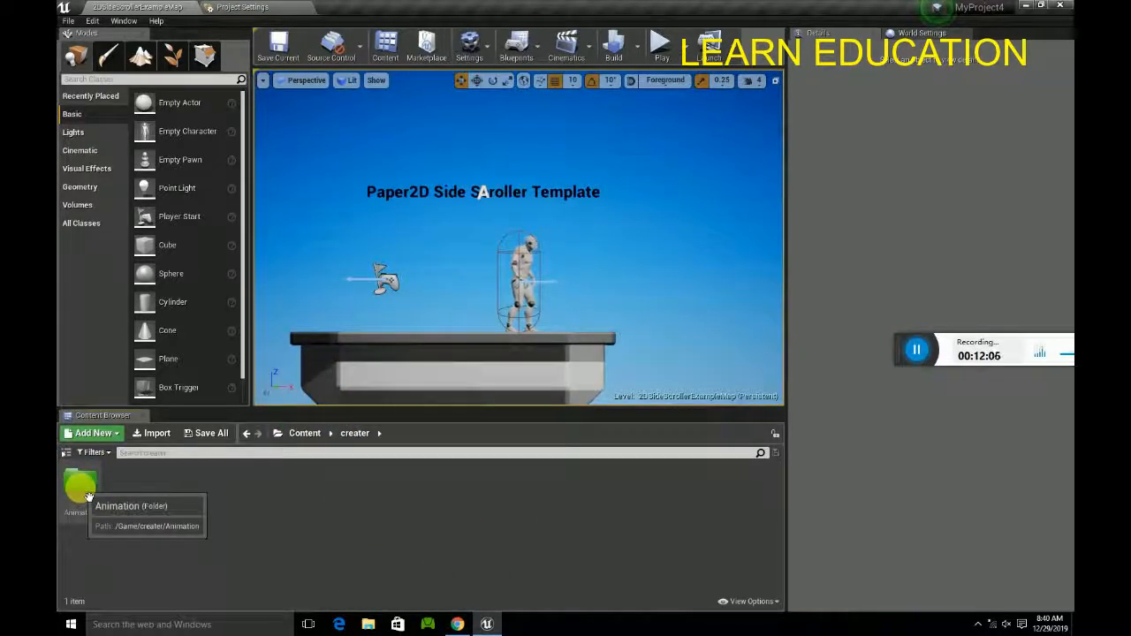
Step: Show the folder tree and move the 1_IDLE flipbook from _PNG folder 1 into creater/Animation
left_click(67, 453)
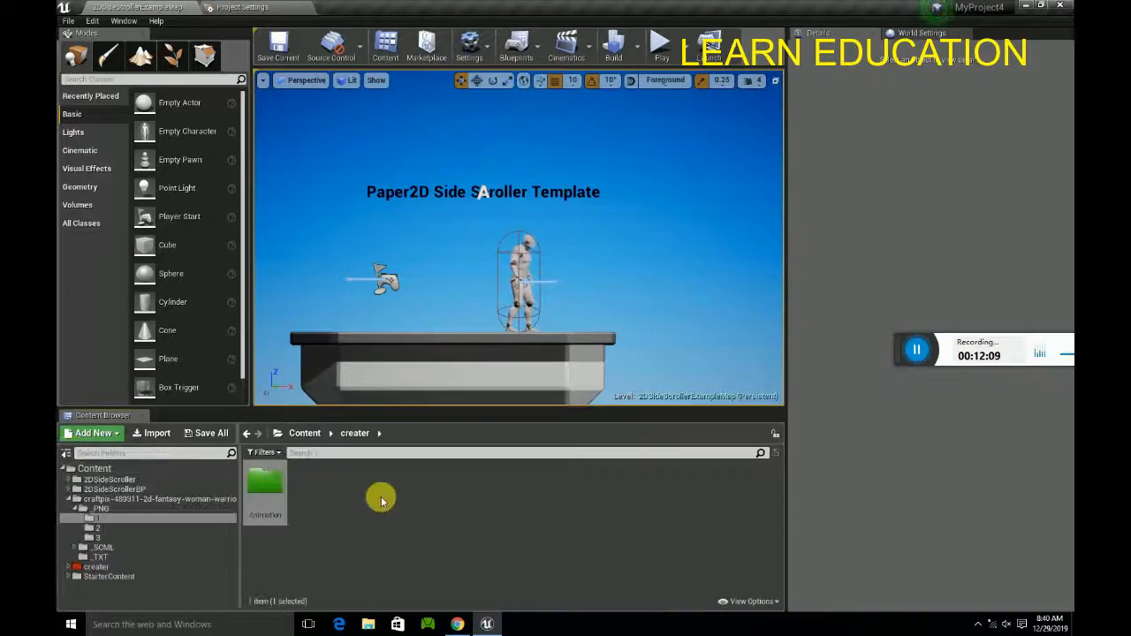
left_click(306, 432)
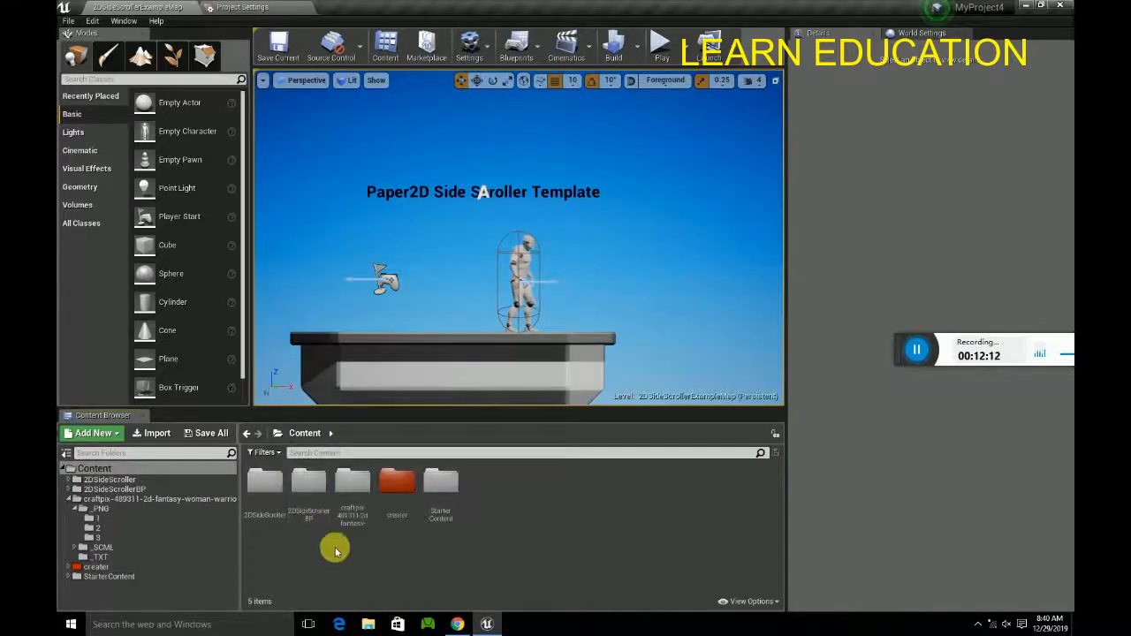
double_click(354, 494)
double_click(284, 499)
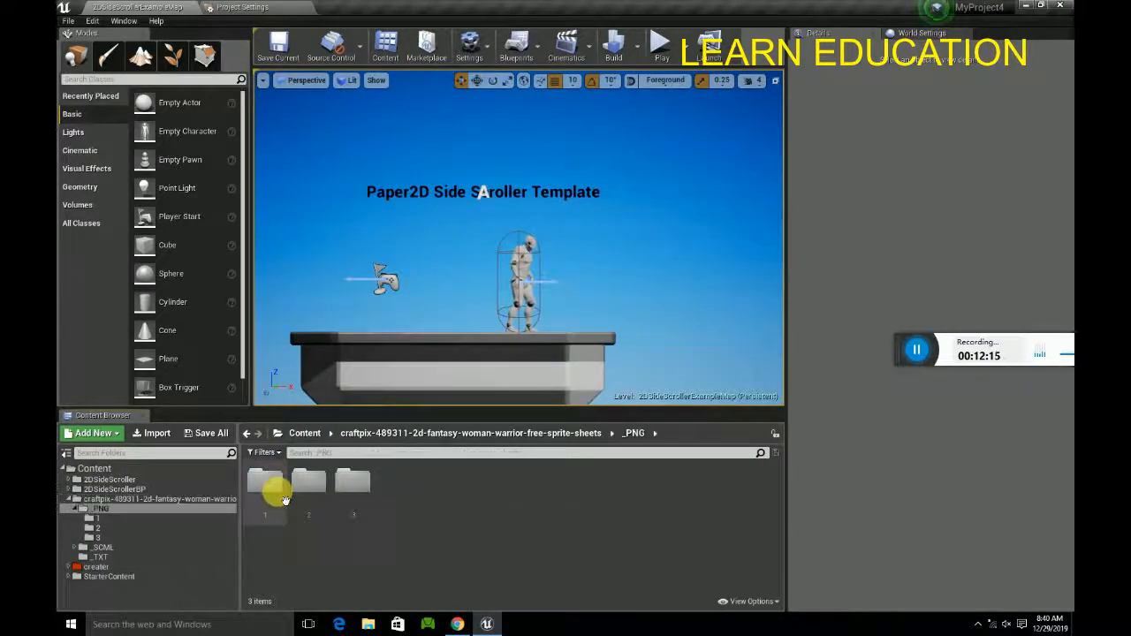
double_click(277, 493)
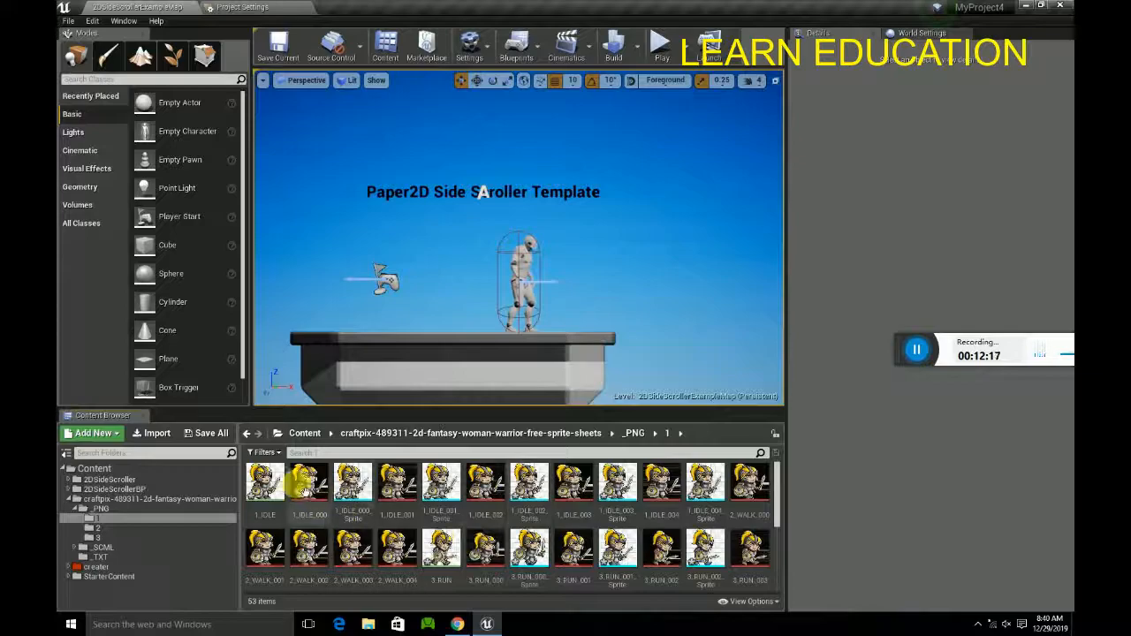
left_click(71, 566)
left_click_drag(265, 482, 119, 576)
left_click(166, 575)
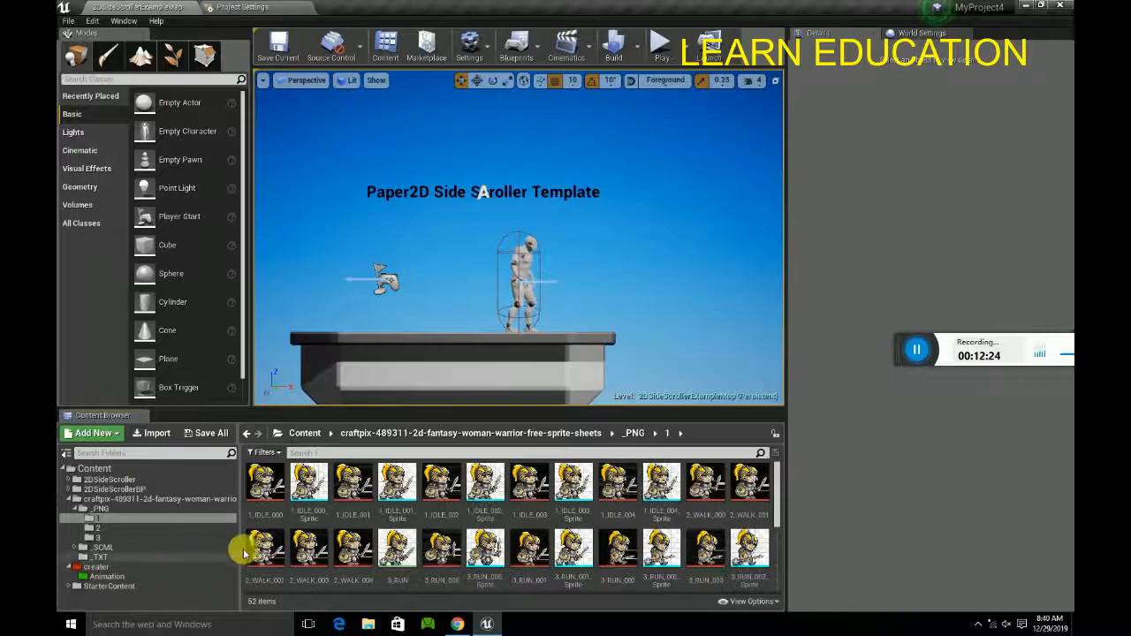
Step: Move the 4_JUMP and 3_RUN flipbooks from folder 1 into the creater/Animation folder
scroll(723, 555, "down", 1)
scroll(722, 555, "down", 1)
left_click_drag(362, 541, 127, 579)
left_click(169, 572)
left_click_drag(397, 477, 144, 581)
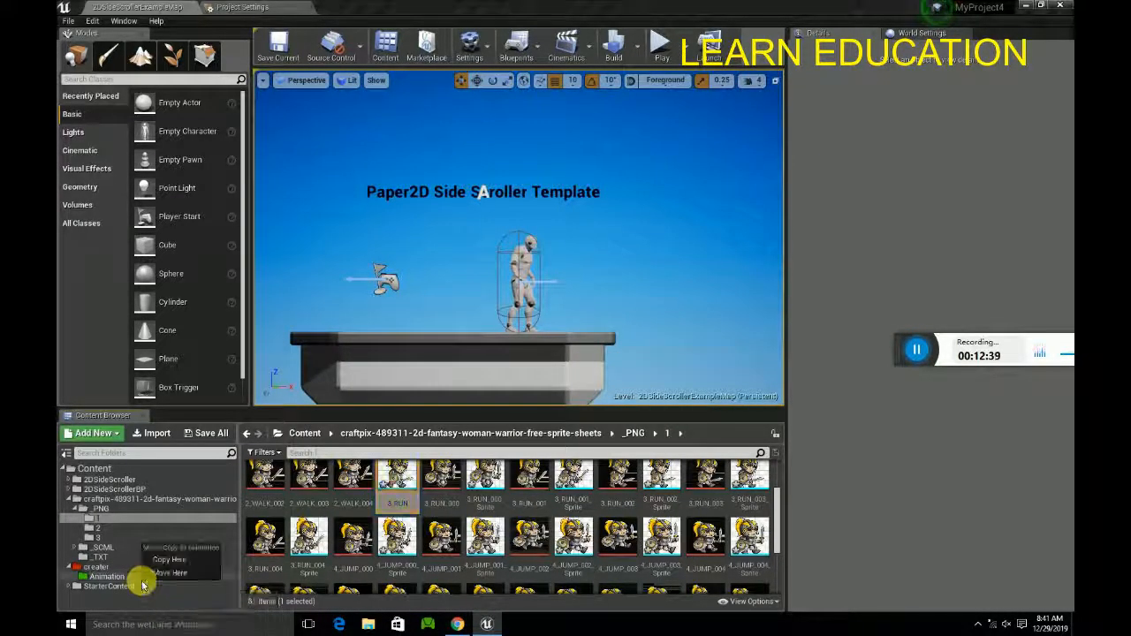
left_click(181, 540)
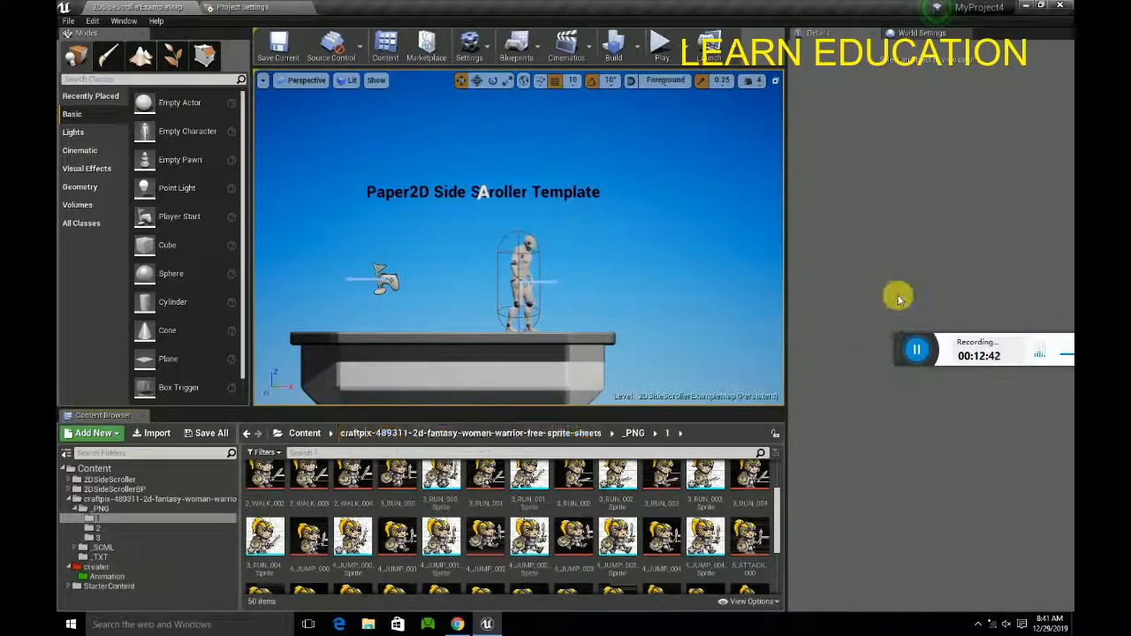
Step: Look through the template's Sprites folder inside 2DSideScroller
left_click_drag(899, 346, 833, 229)
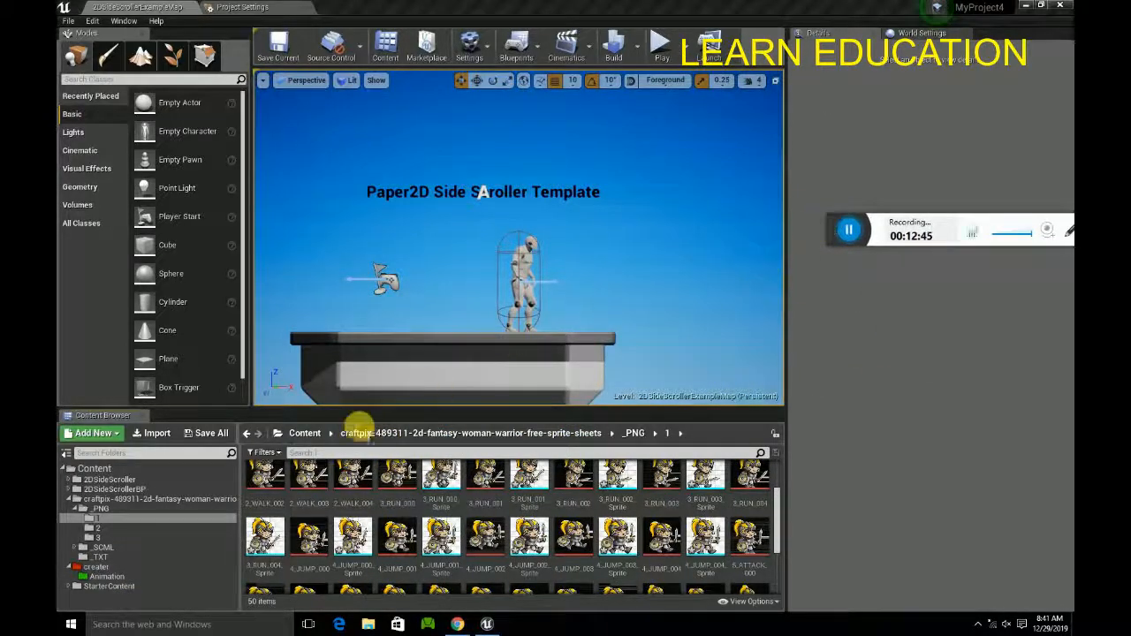
left_click(305, 433)
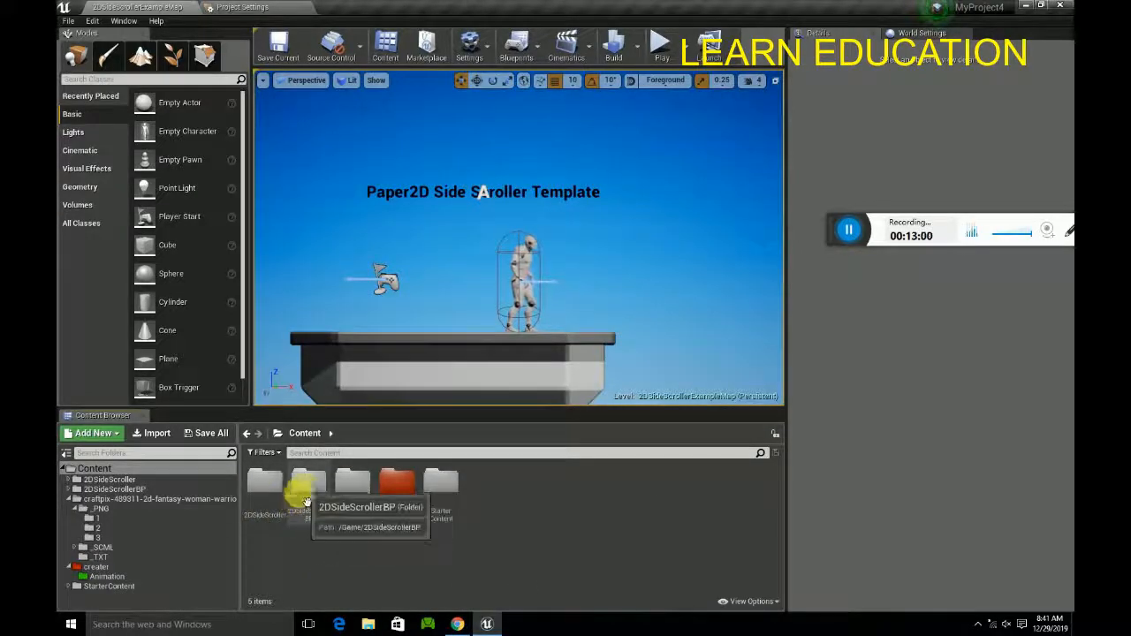
double_click(264, 486)
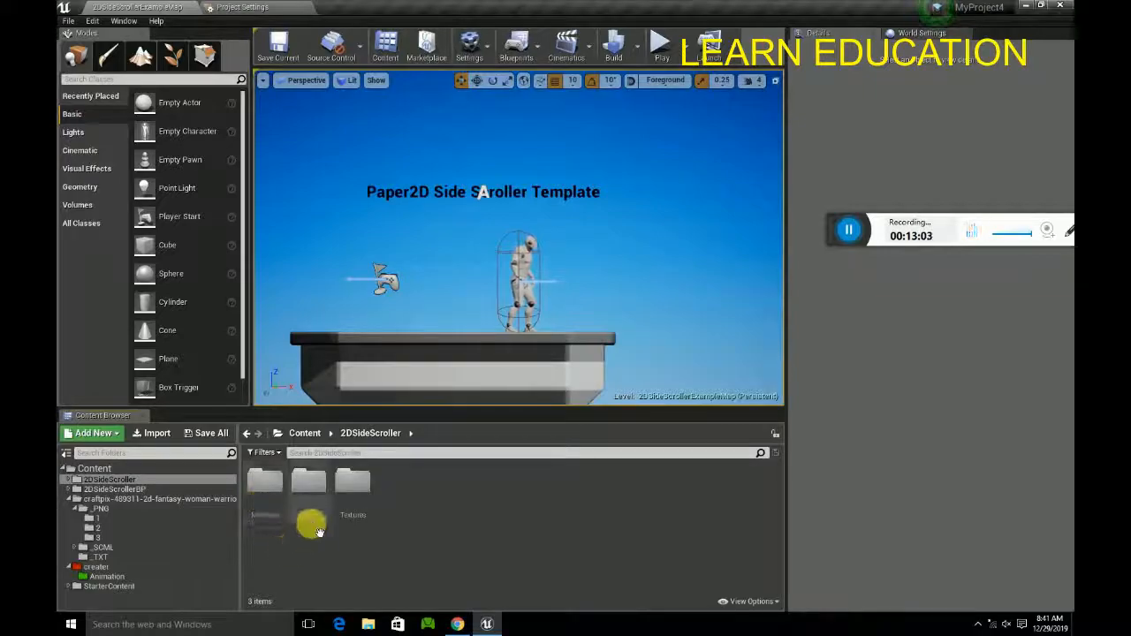
double_click(314, 526)
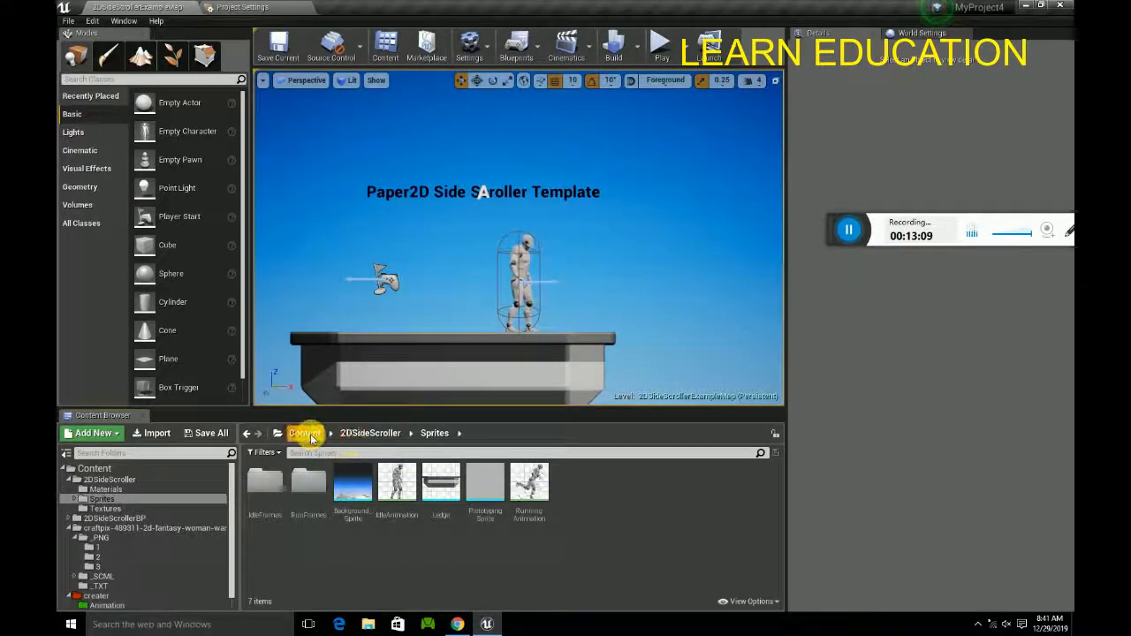
Step: Open the 2DSideScrollerCharacter blueprint from the 2DSideScrollerBP/Blueprints folder
left_click(311, 439)
double_click(306, 488)
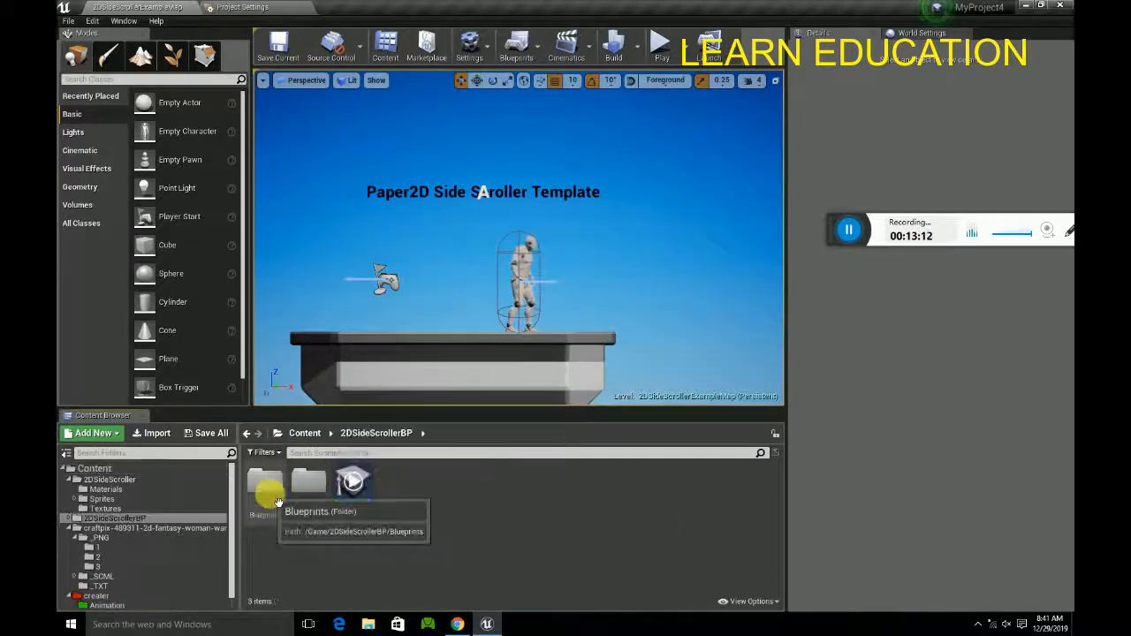
double_click(275, 500)
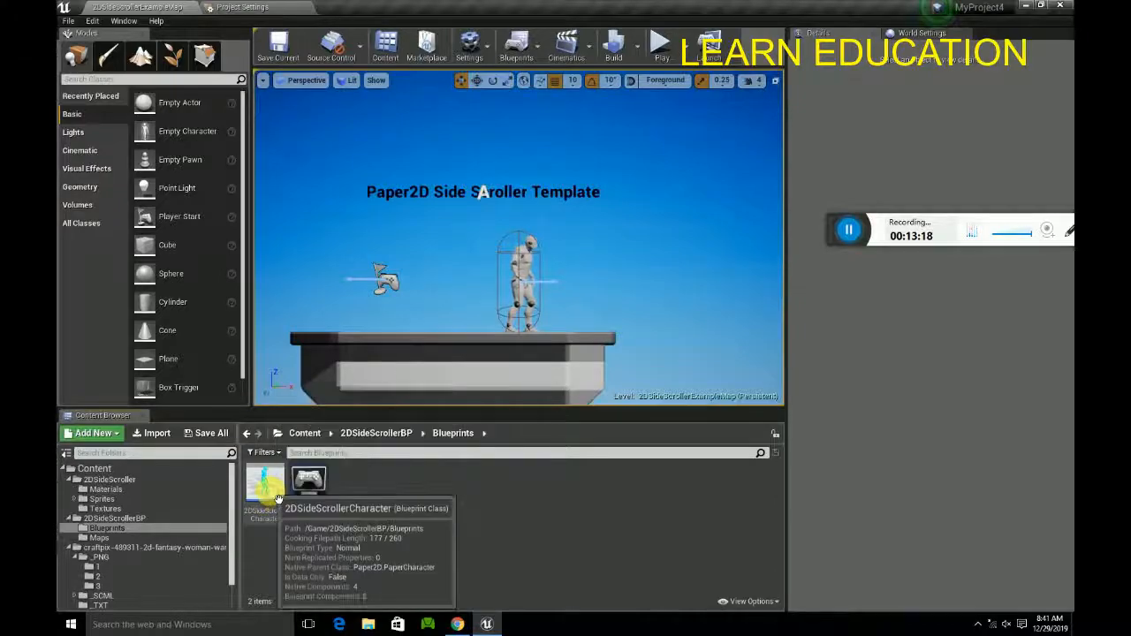
double_click(273, 497)
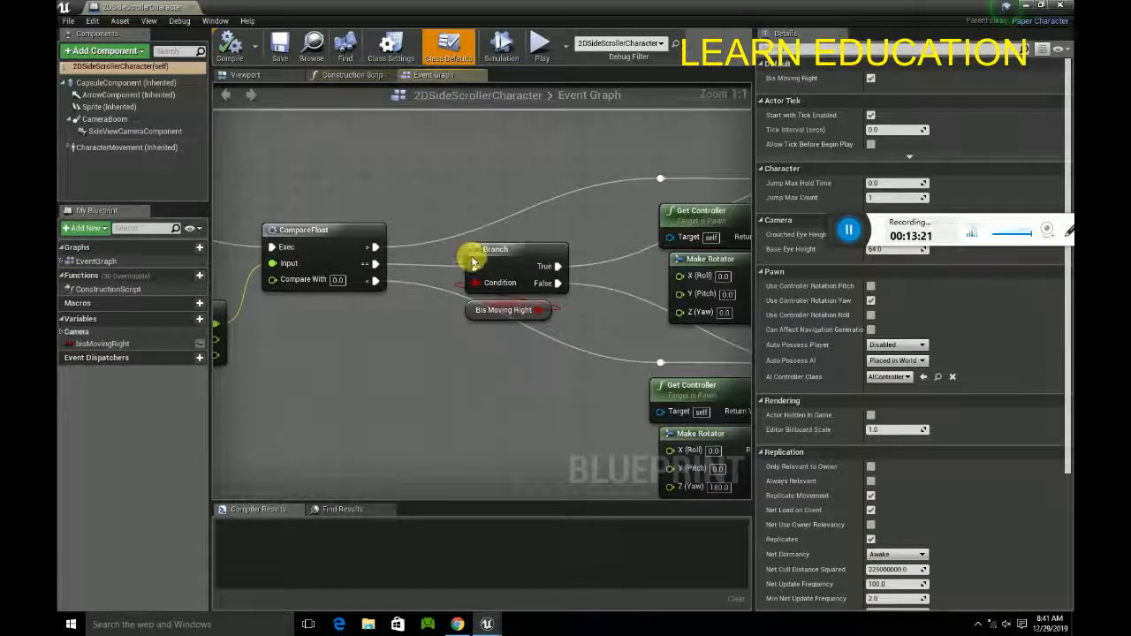
Step: Set the source flipbook of the character's Sprite component to 1_IDLE
left_click(248, 76)
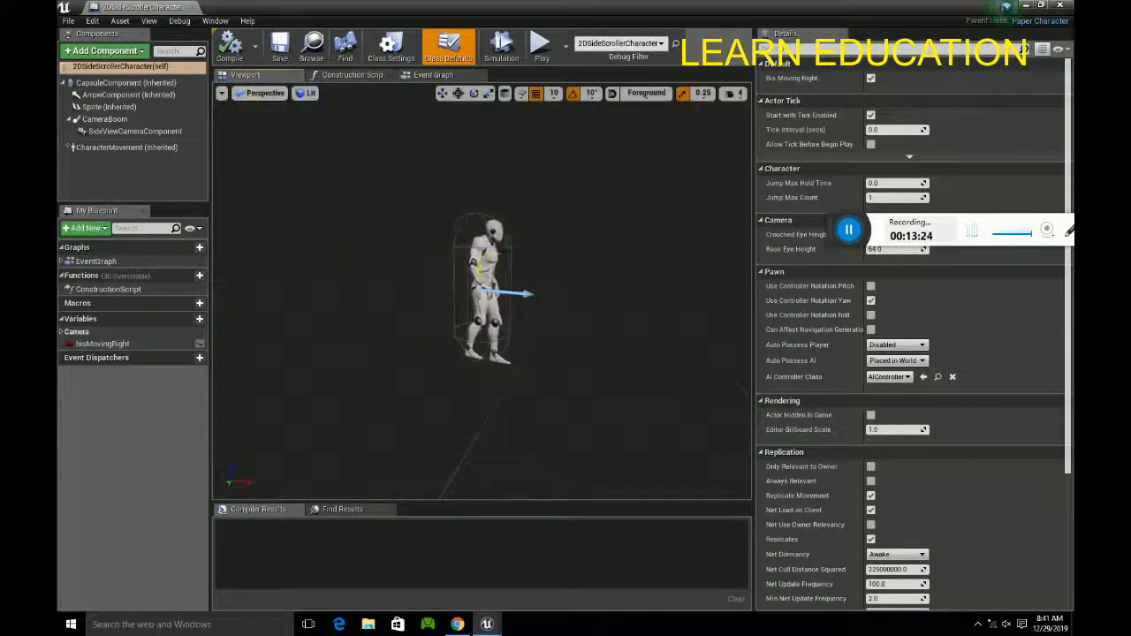
left_click(492, 271)
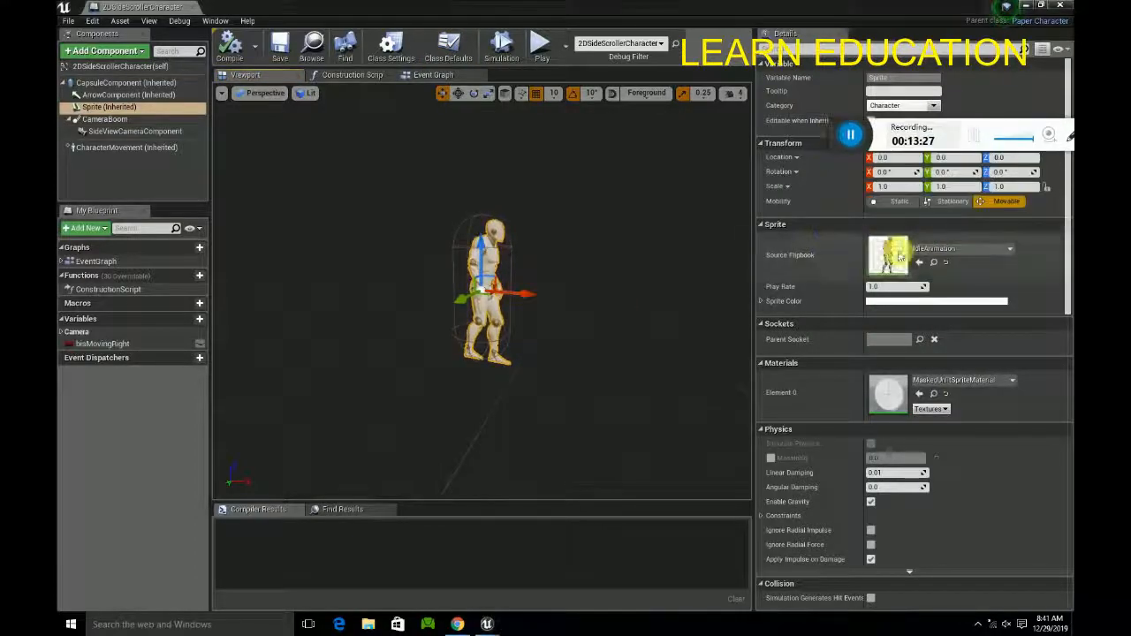
left_click(959, 248)
left_click(919, 392)
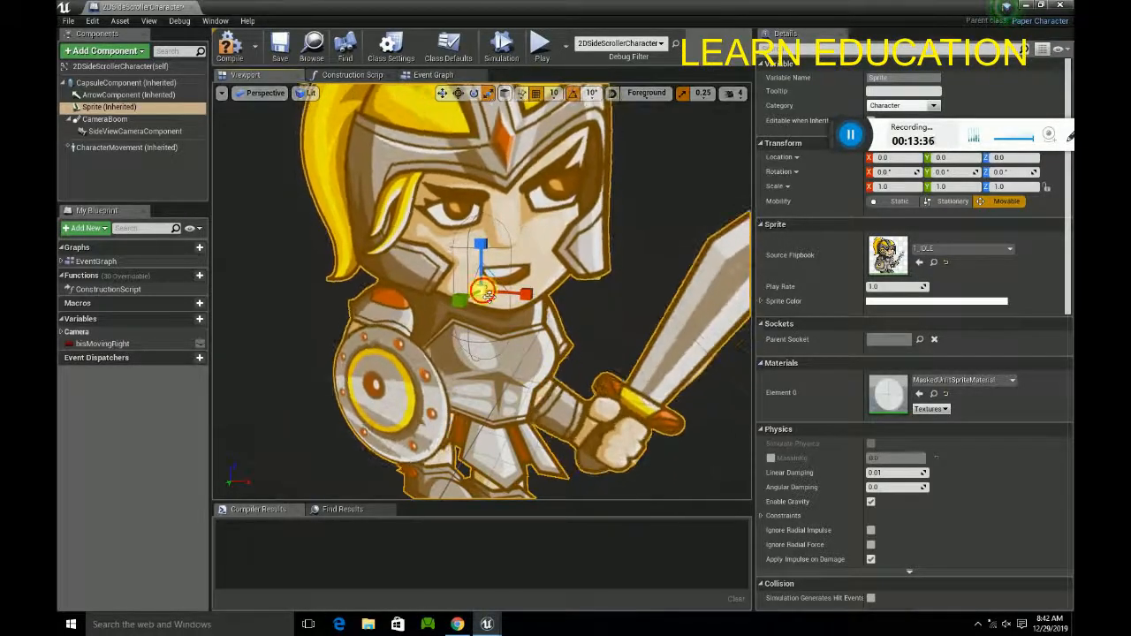
Step: Scale the warrior sprite uniformly down to 0.25 on all three axes
left_click(521, 168)
left_click(522, 168)
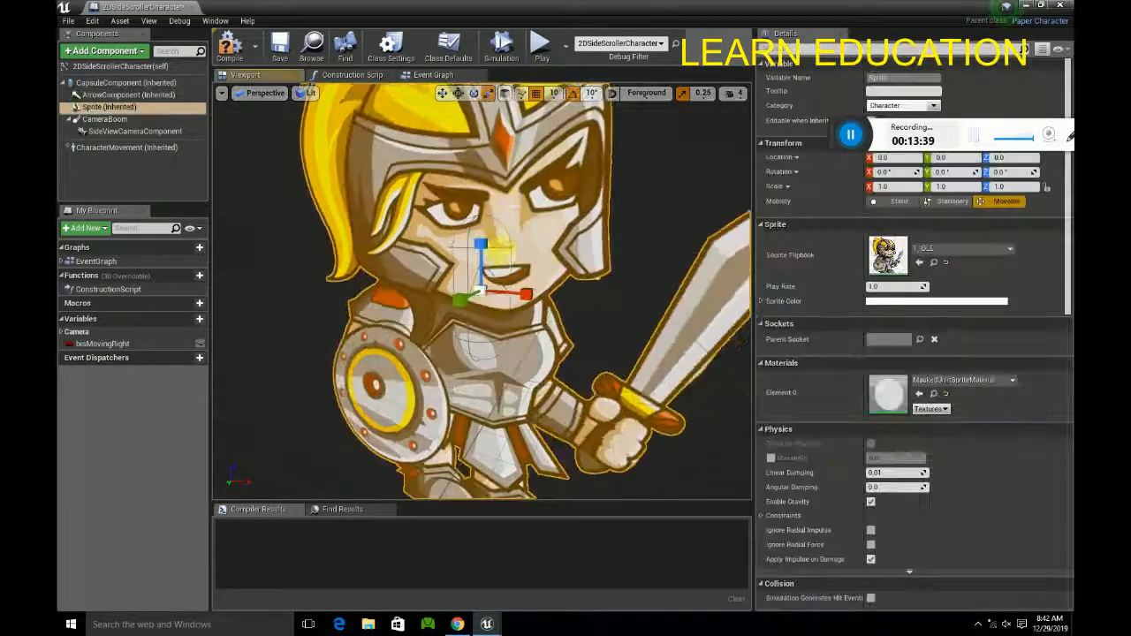
left_click_drag(480, 292, 449, 320)
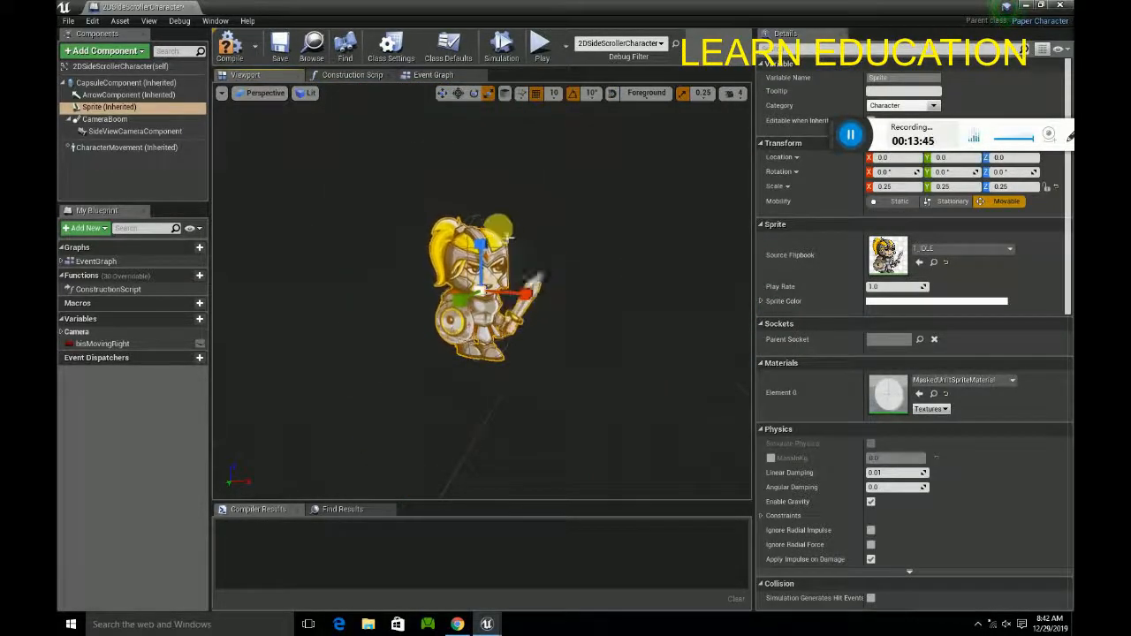
Step: Move the warrior sprite to X 10 and Z 10 to fit it to the capsule
scroll(536, 341, "up", 5)
scroll(574, 348, "down", 3)
left_click(442, 93)
left_click_drag(483, 254, 483, 237)
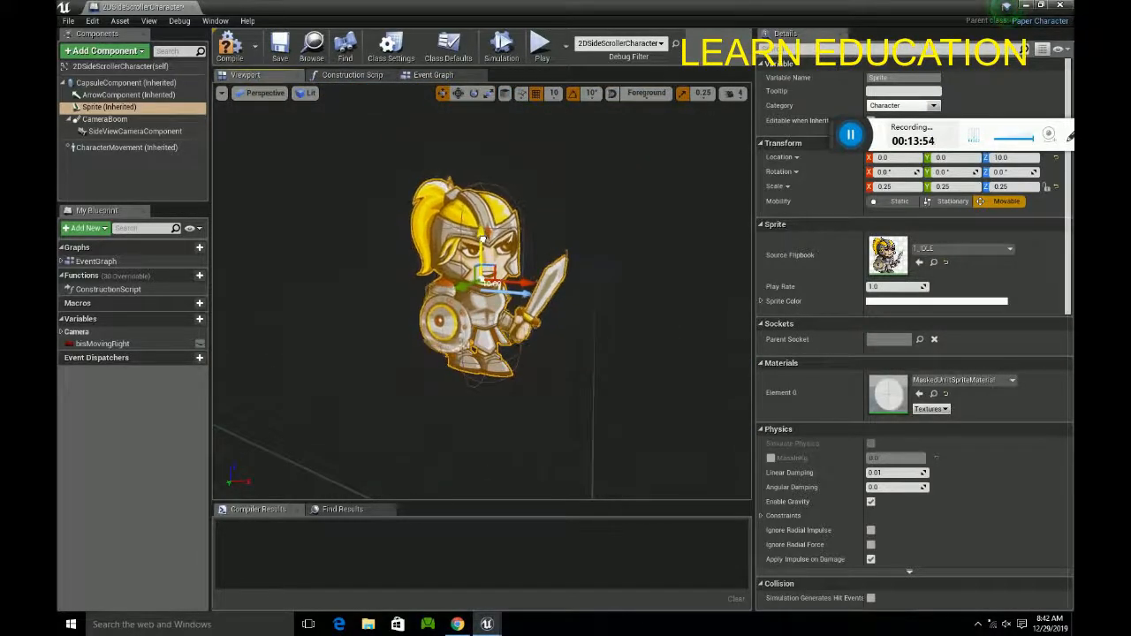
left_click_drag(526, 283, 537, 282)
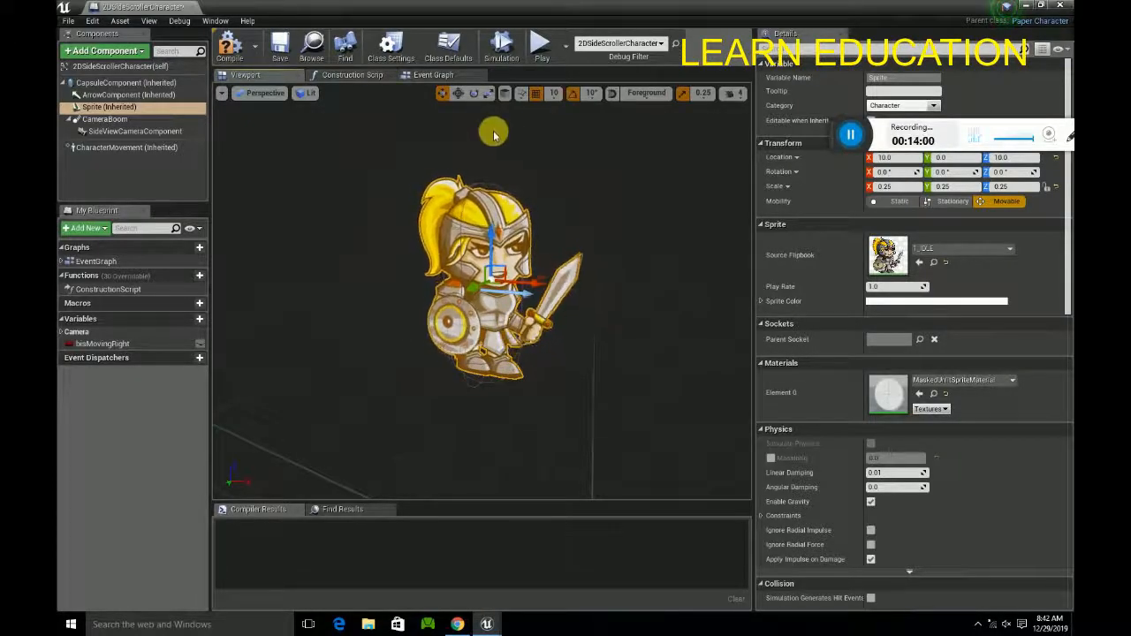
Step: Compile the character blueprint and open its event graph
left_click(231, 44)
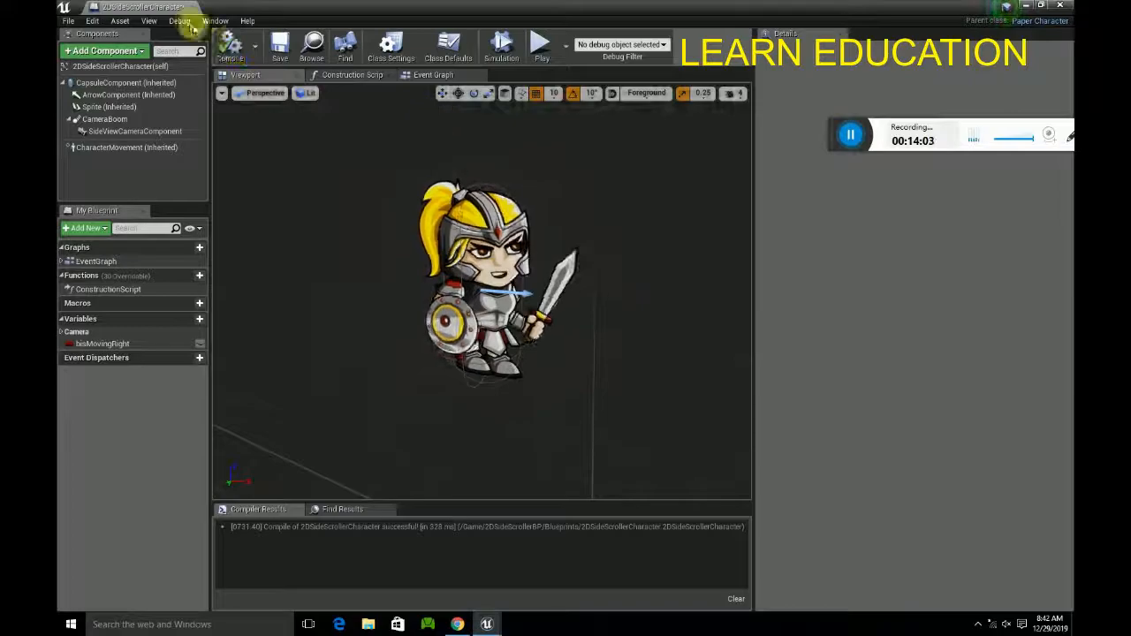
left_click(434, 76)
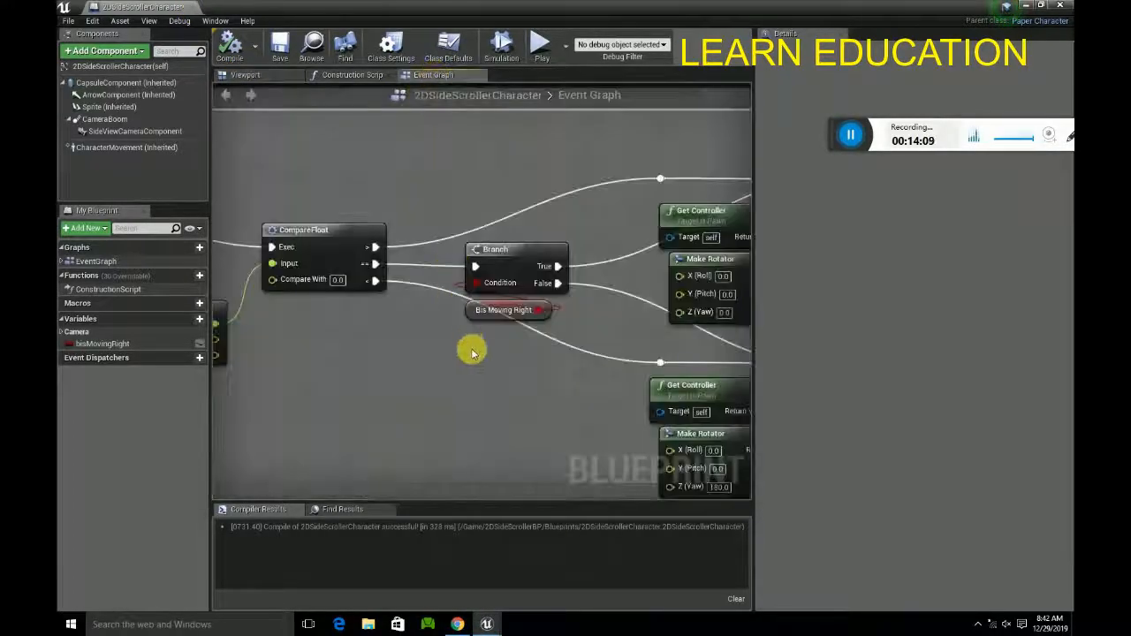
Step: In the Handle Animation section's Select node, set the False flipbook to 1_IDLE and the True flipbook to 3_RUN
scroll(482, 340, "down", 7)
right_click_drag(495, 218, 651, 265)
scroll(528, 283, "up", 4)
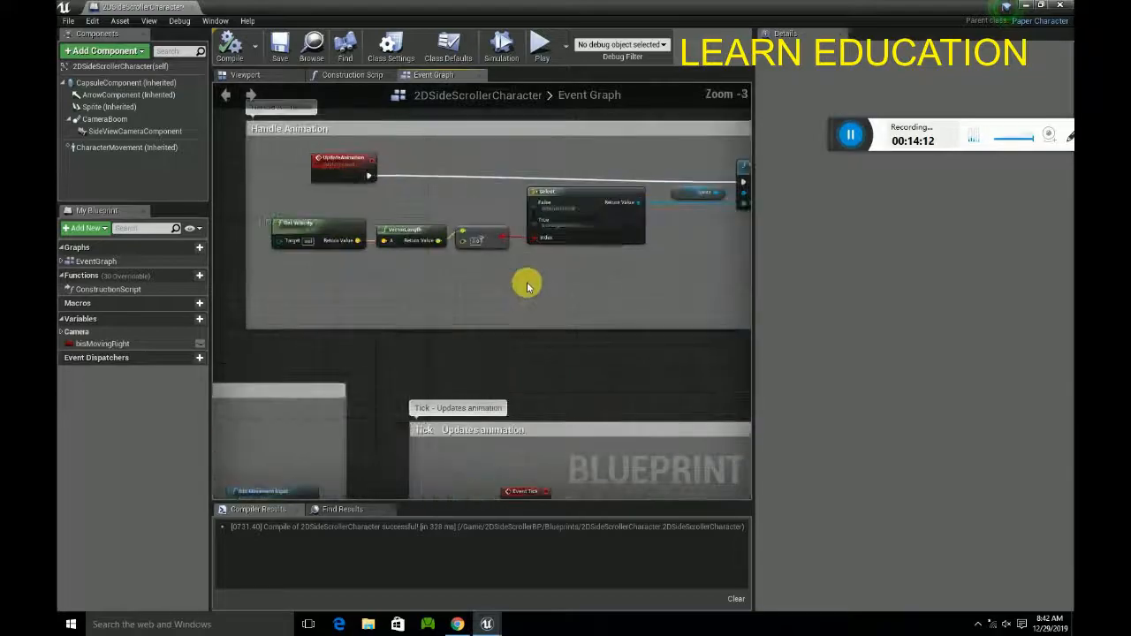
scroll(527, 282, "up", 3)
left_click(530, 278)
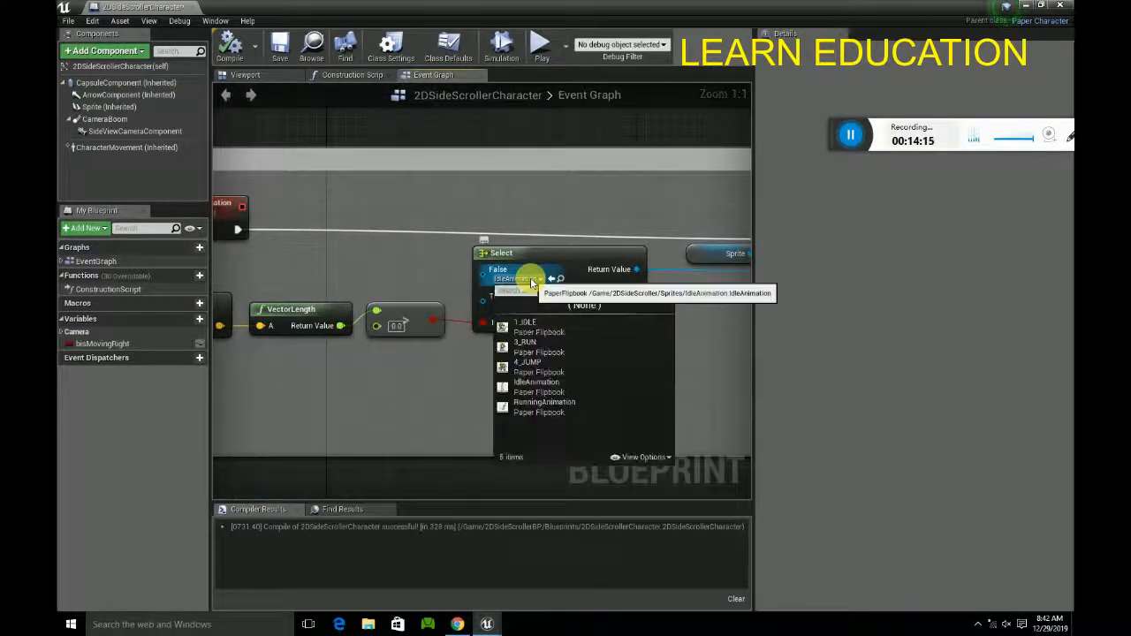
left_click(534, 329)
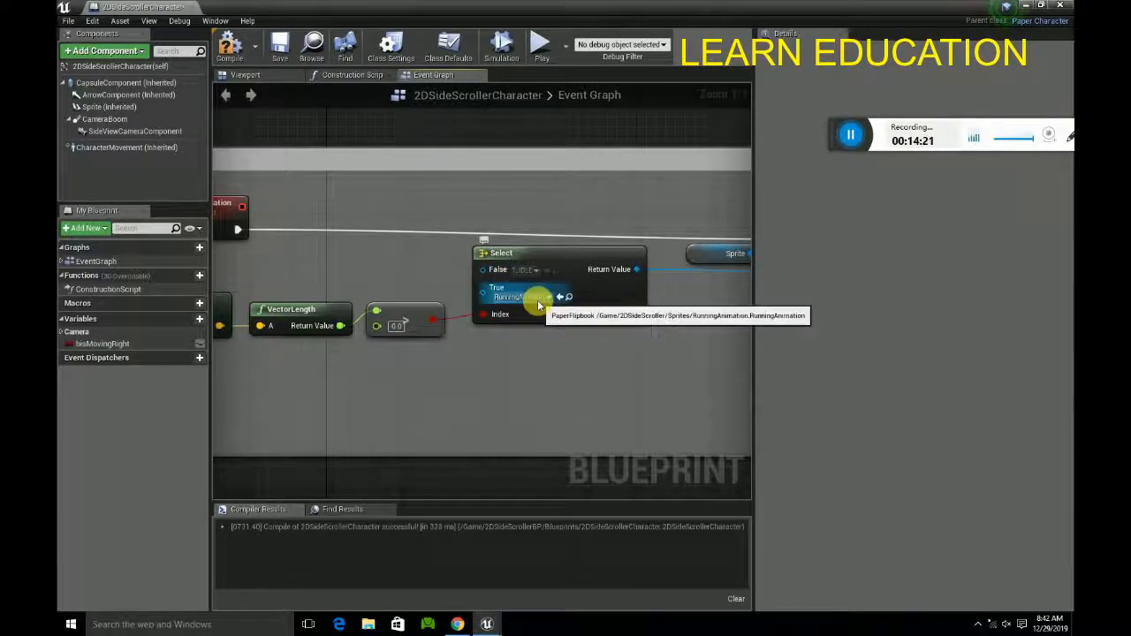
left_click(523, 297)
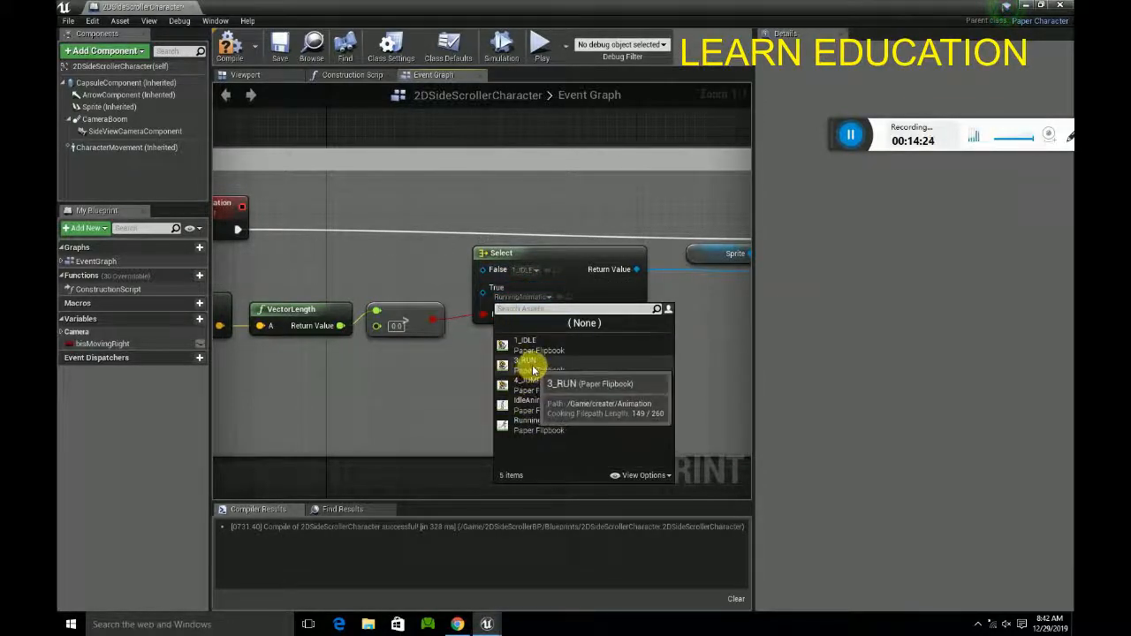
left_click(533, 370)
right_click_drag(382, 394, 468, 408)
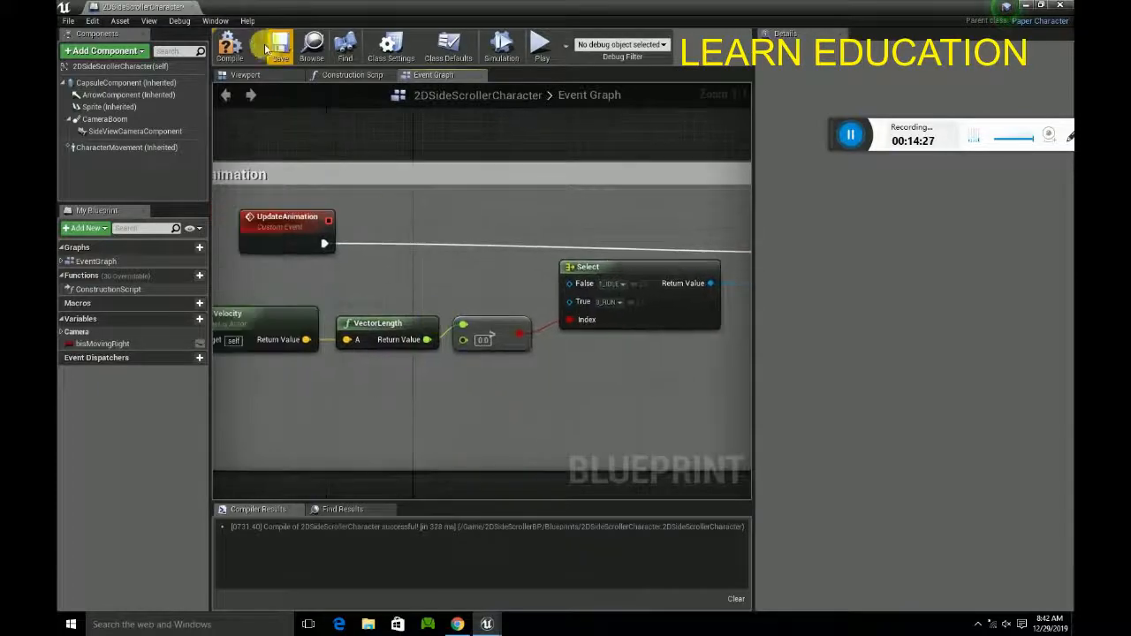
Step: Close the character blueprint and run a brief play session of the level to check the idle character
left_click(191, 8)
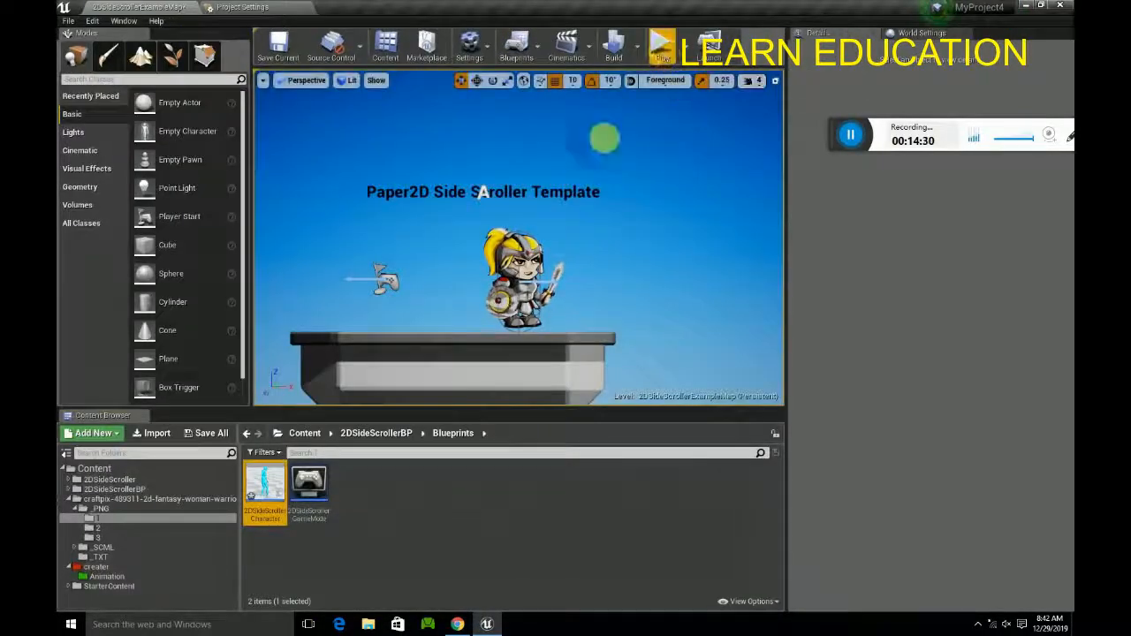
left_click(662, 45)
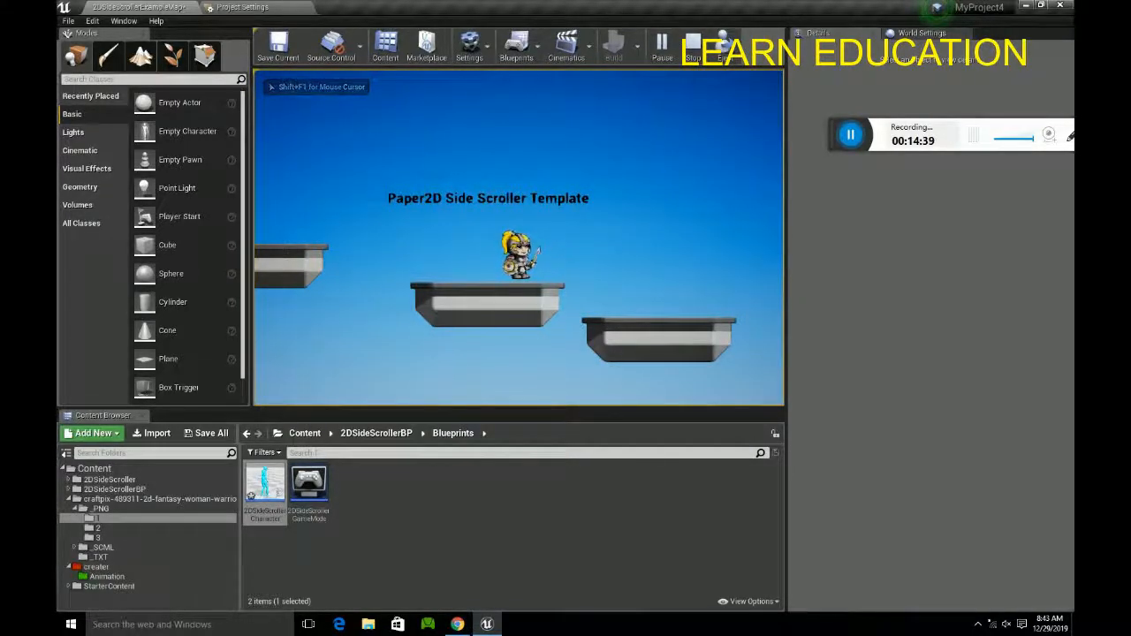
key("Escape")
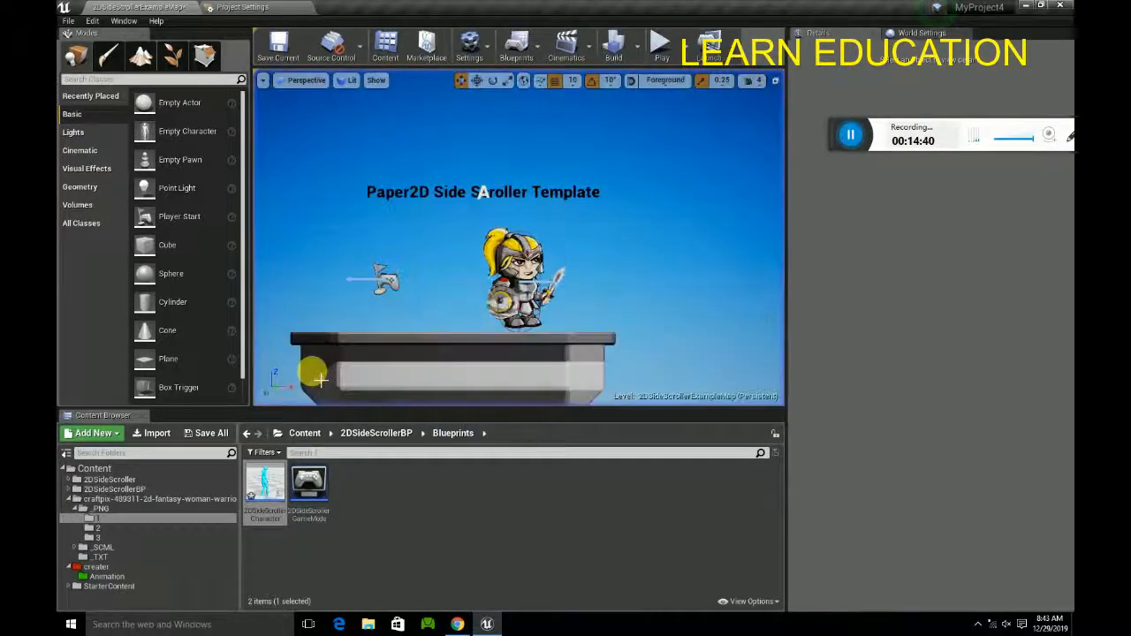
Step: Play the level, run the warrior in both directions and jump between platforms, and end the play session
left_click(853, 144)
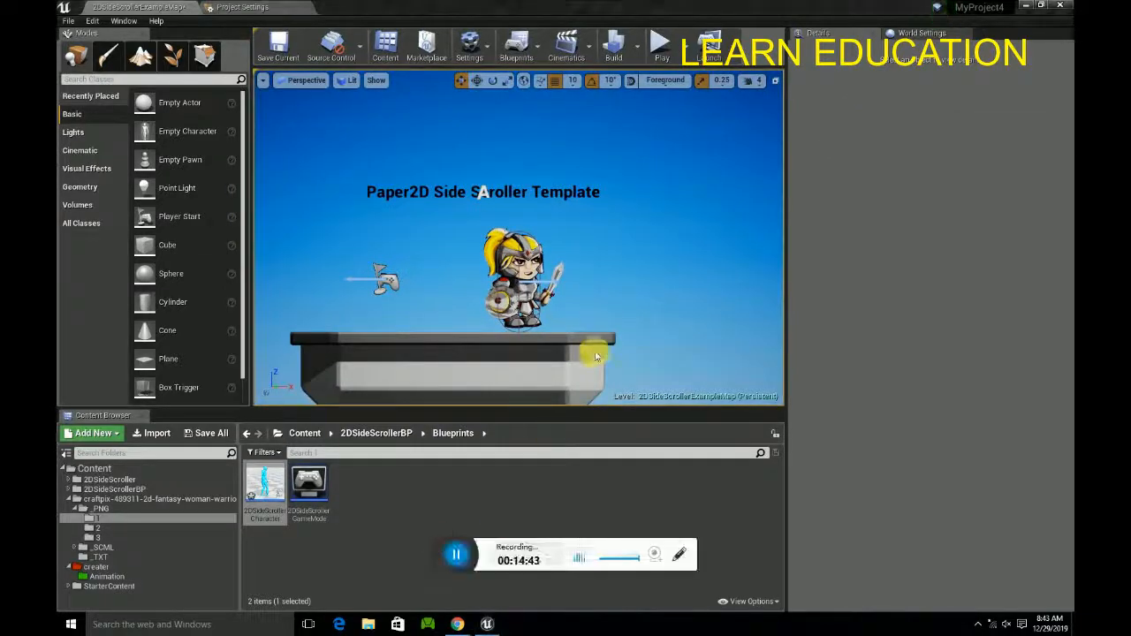
left_click(662, 46)
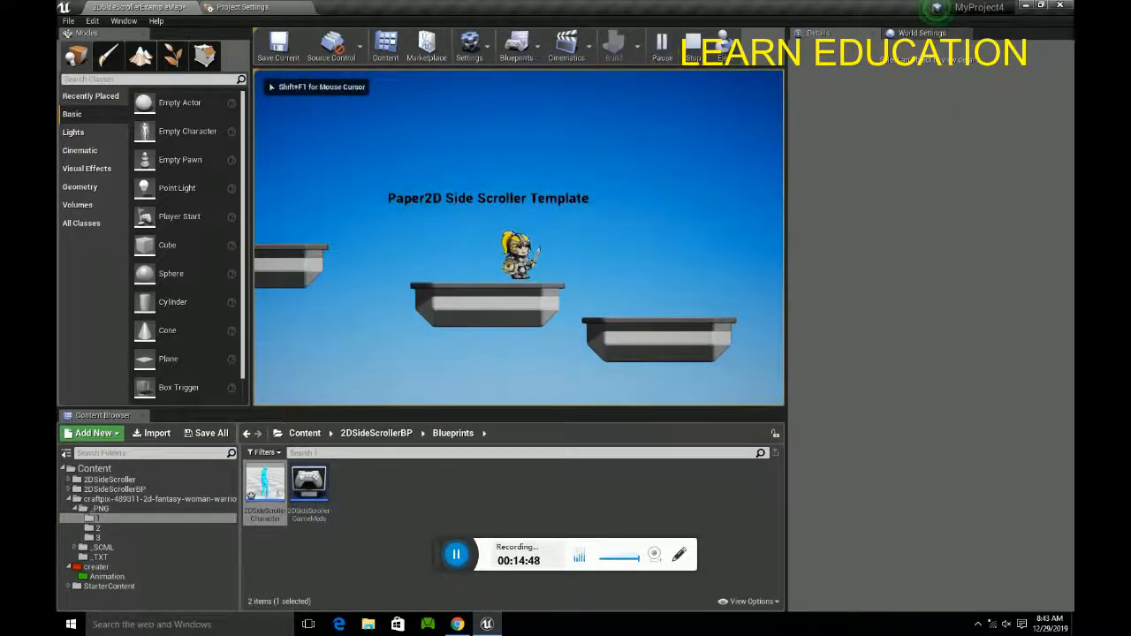
key("Right")
key("Left")
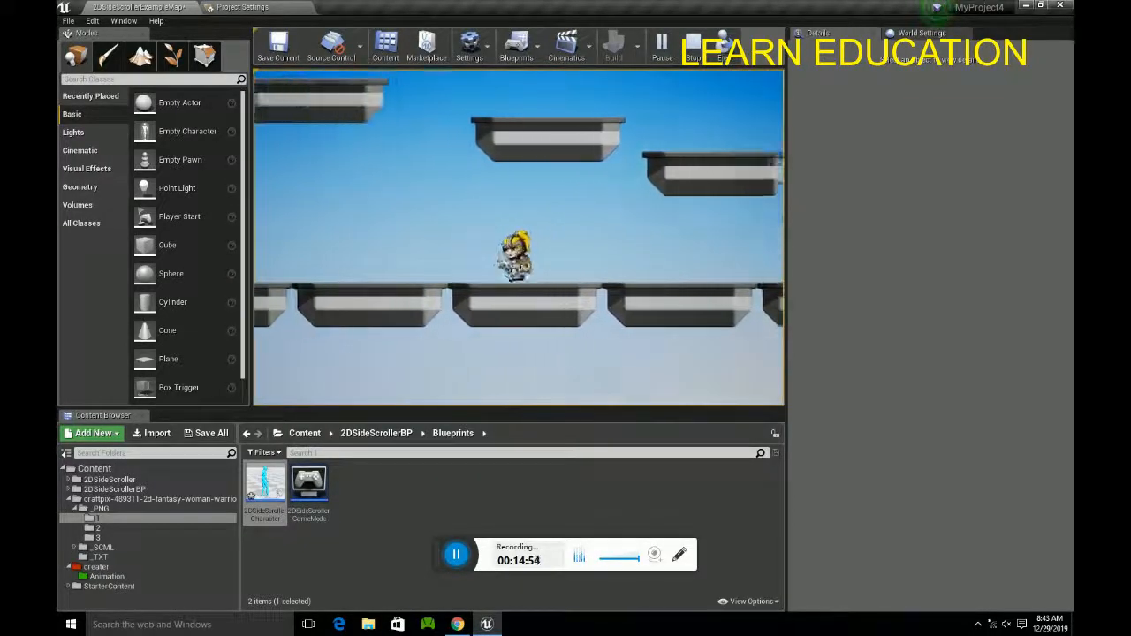
key("Left")
key("Right")
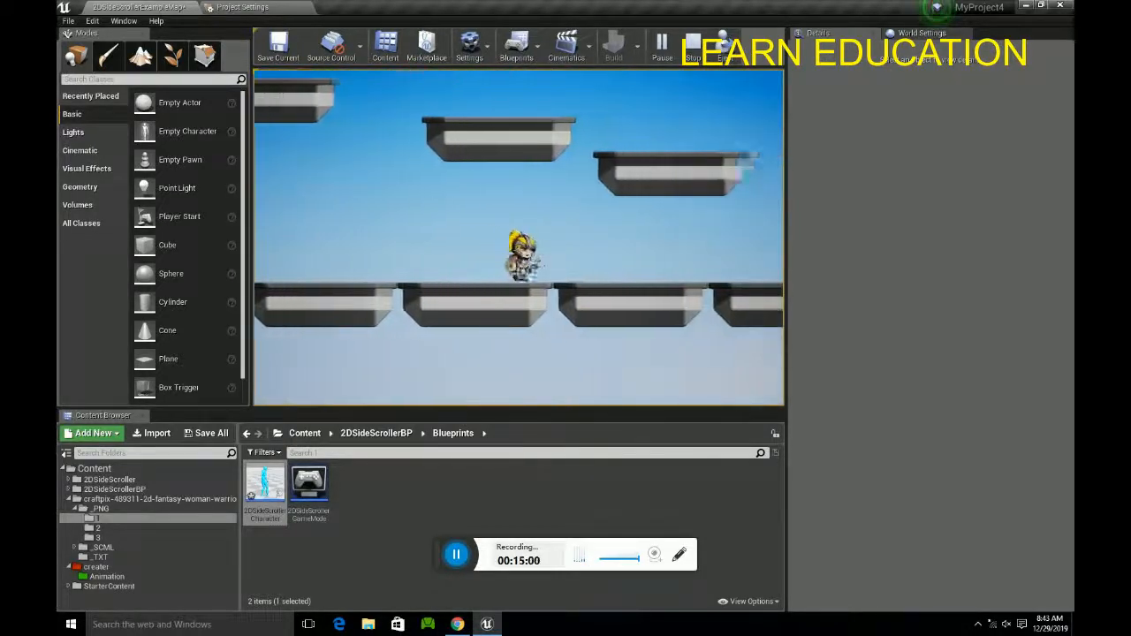
key("space")
key("space")
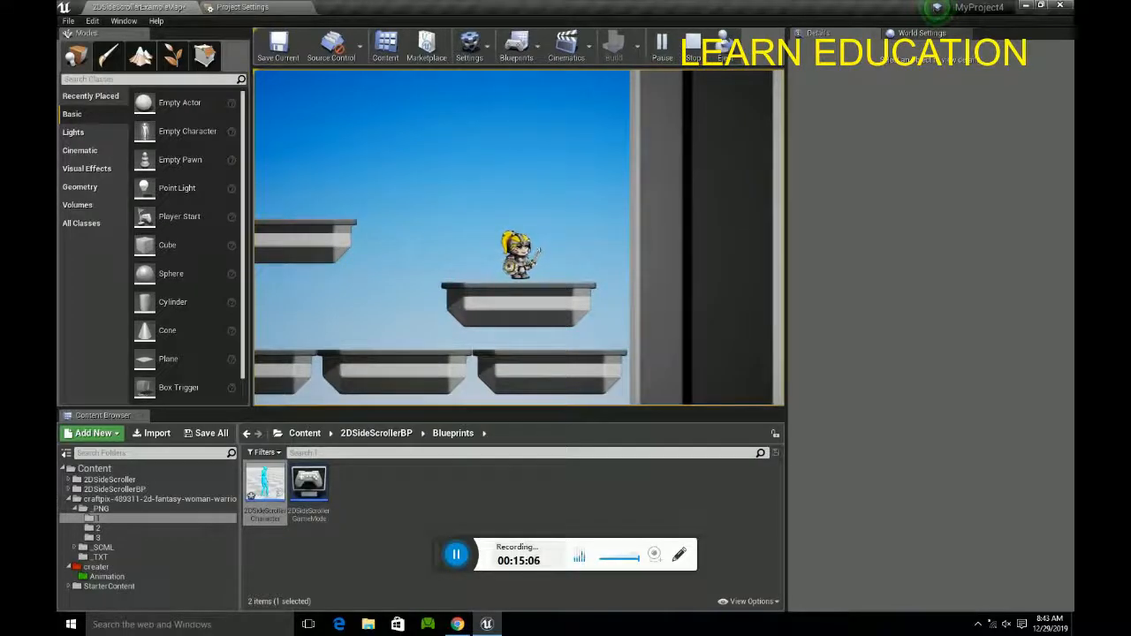
key("Escape")
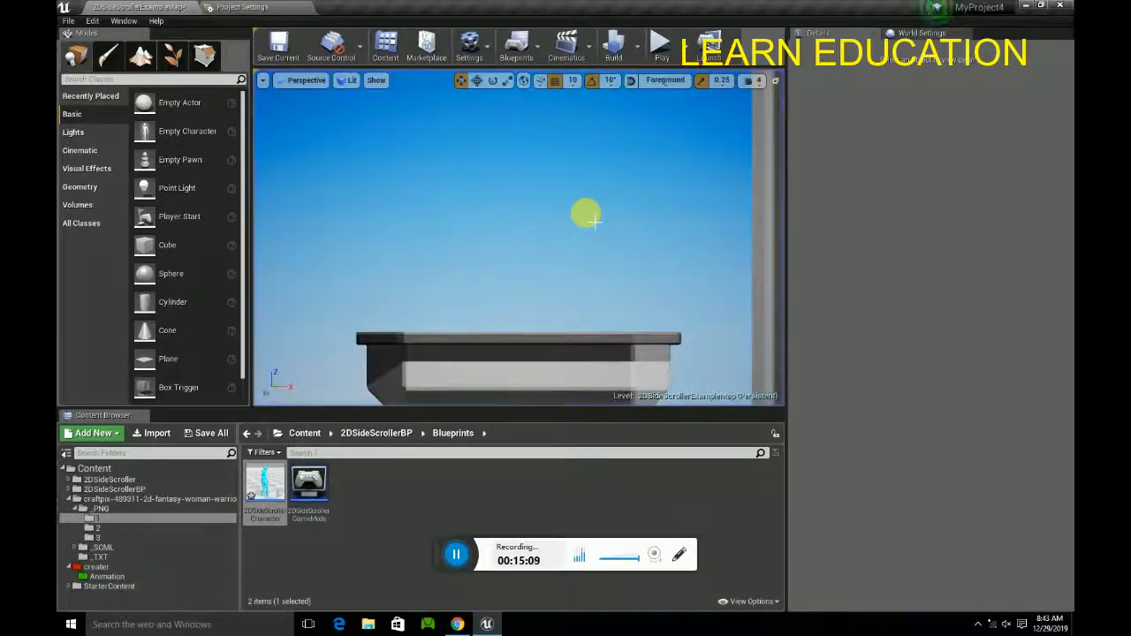
left_click(251, 8)
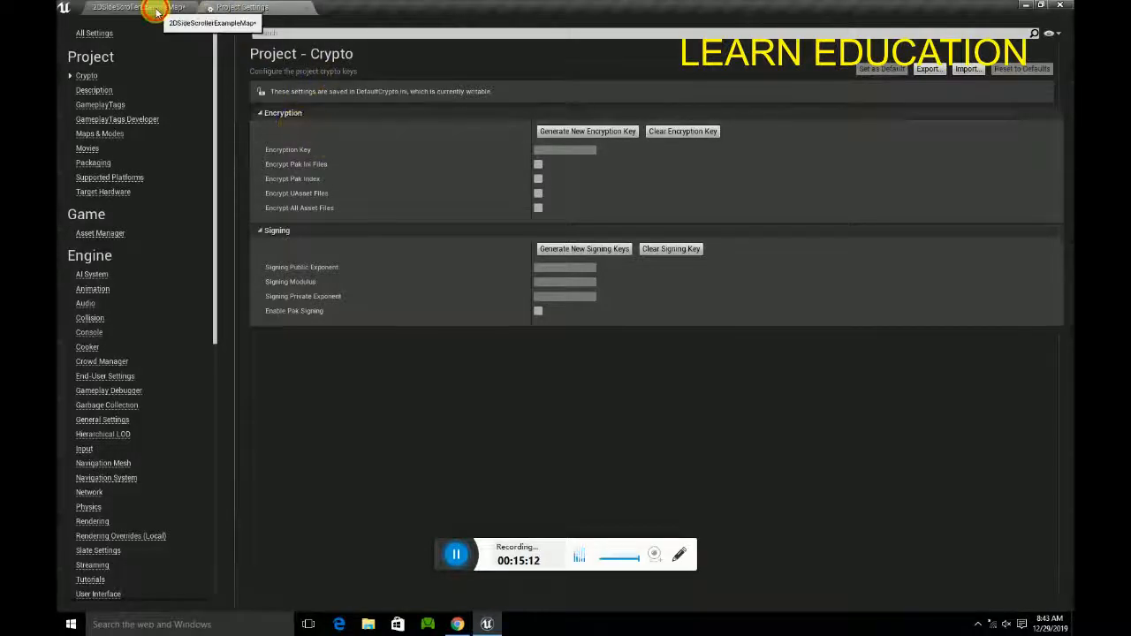
left_click(151, 8)
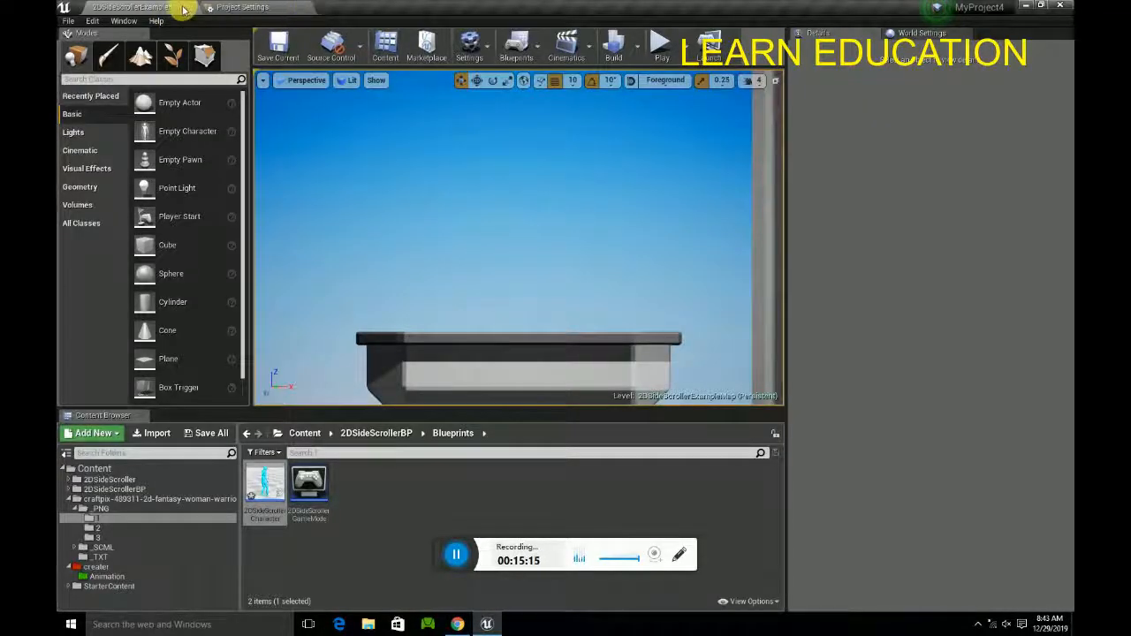
Step: Reopen the 2DSideScrollerCharacter blueprint and break the execution link between UpdateAnimation and the Set Flipbook node
double_click(265, 486)
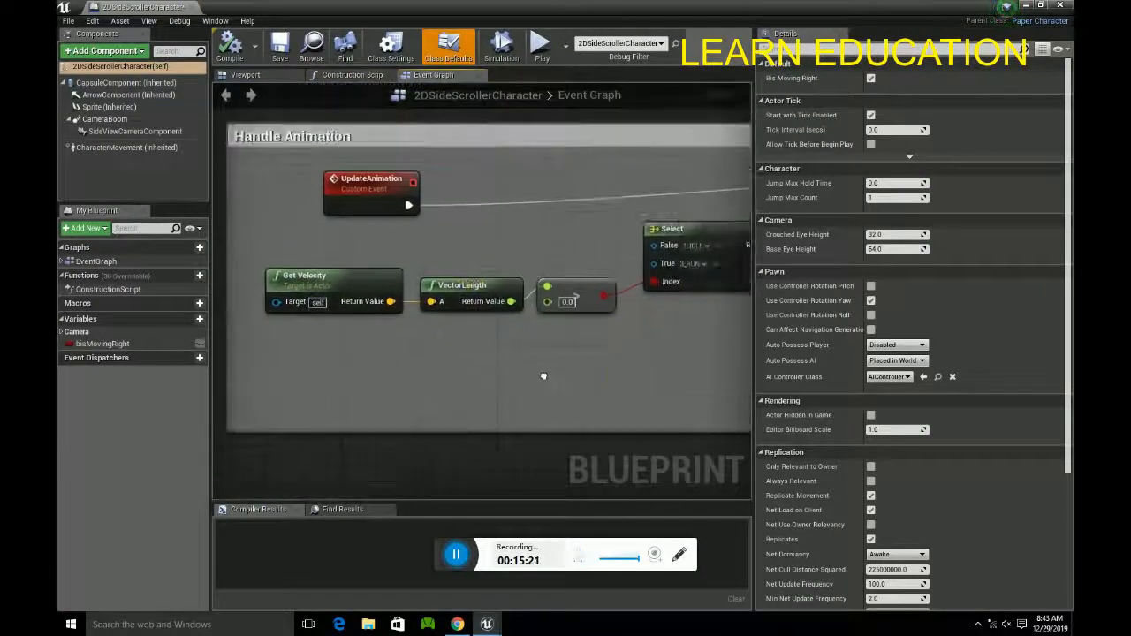
right_click_drag(665, 330, 457, 341)
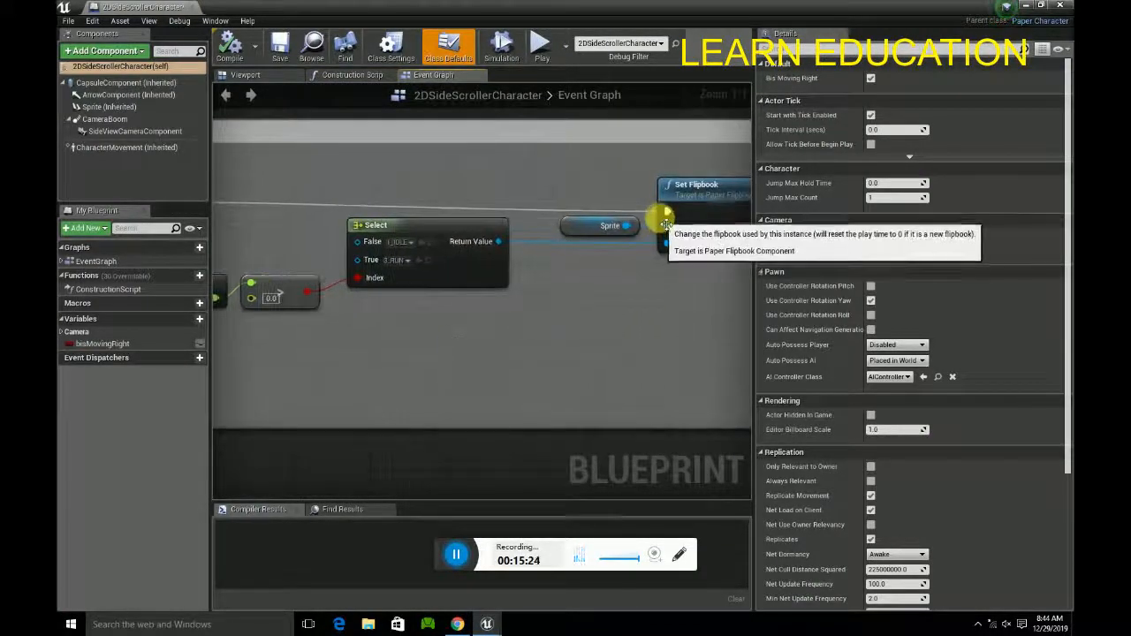
left_click(550, 212)
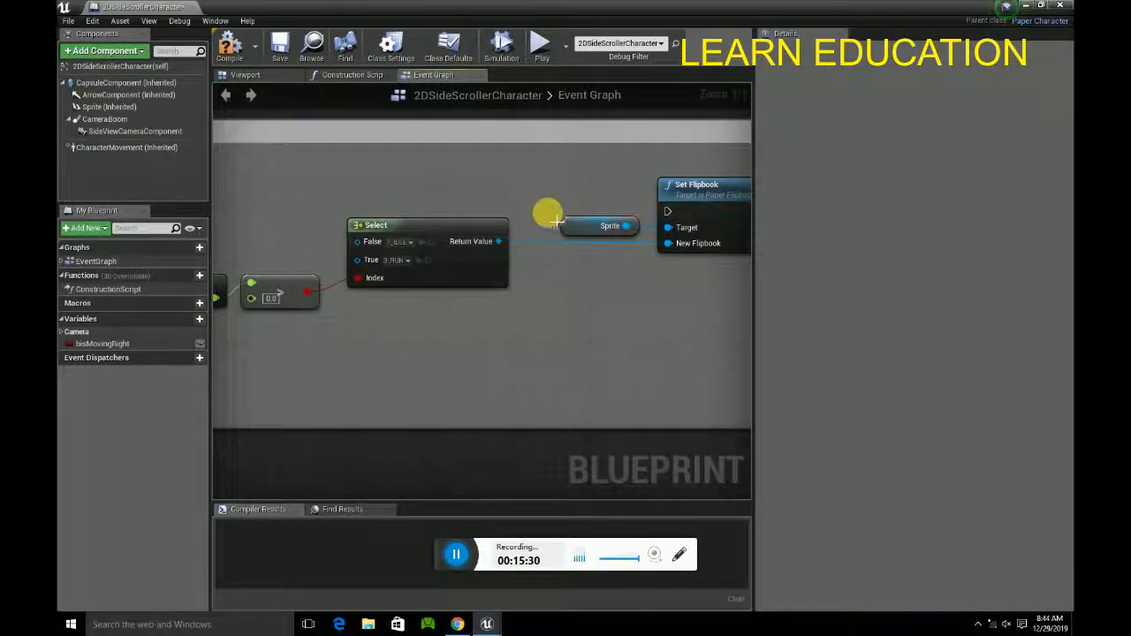
Step: Add an Is Falling (CharacterMovement) node and place it with its Character Movement reference below the Get Velocity node
right_click_drag(397, 374, 472, 327)
right_click(436, 307)
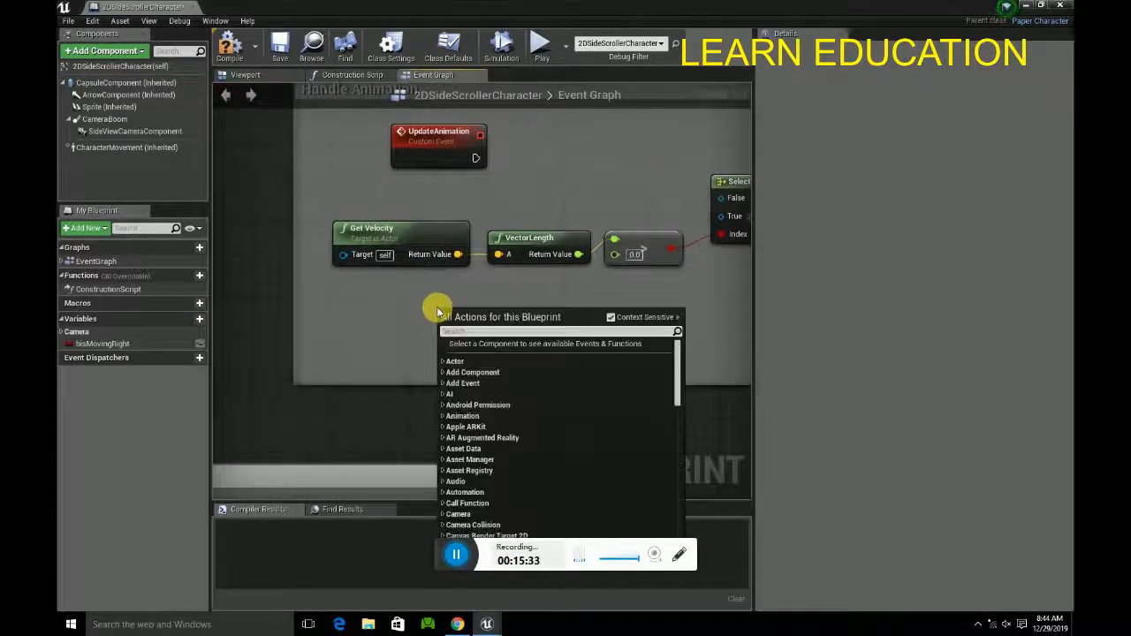
type("isfa")
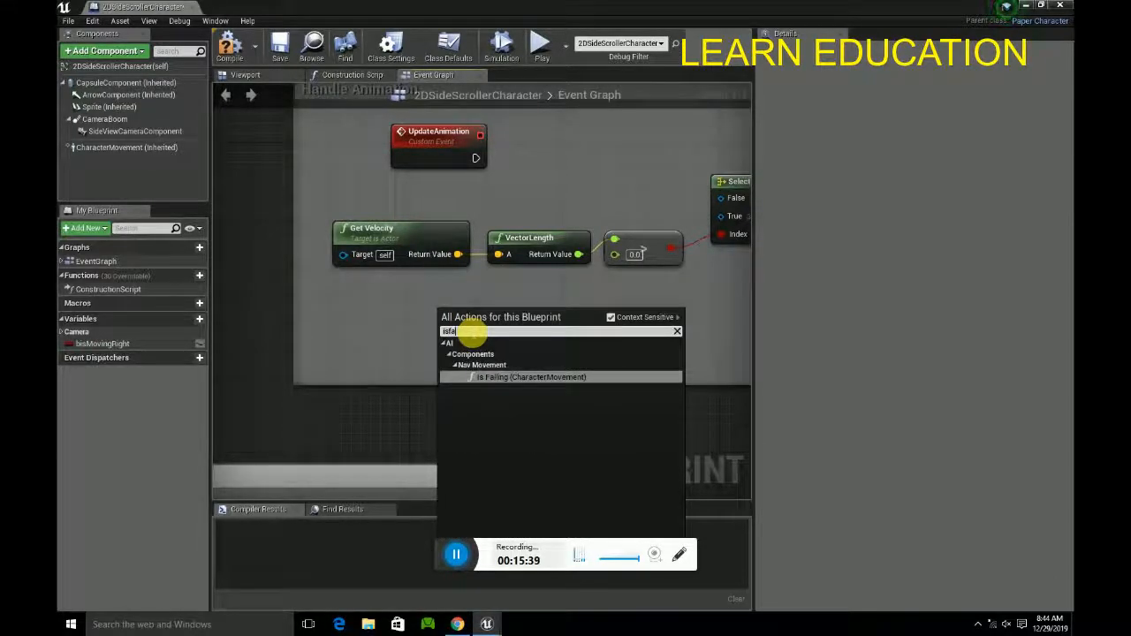
key("Return")
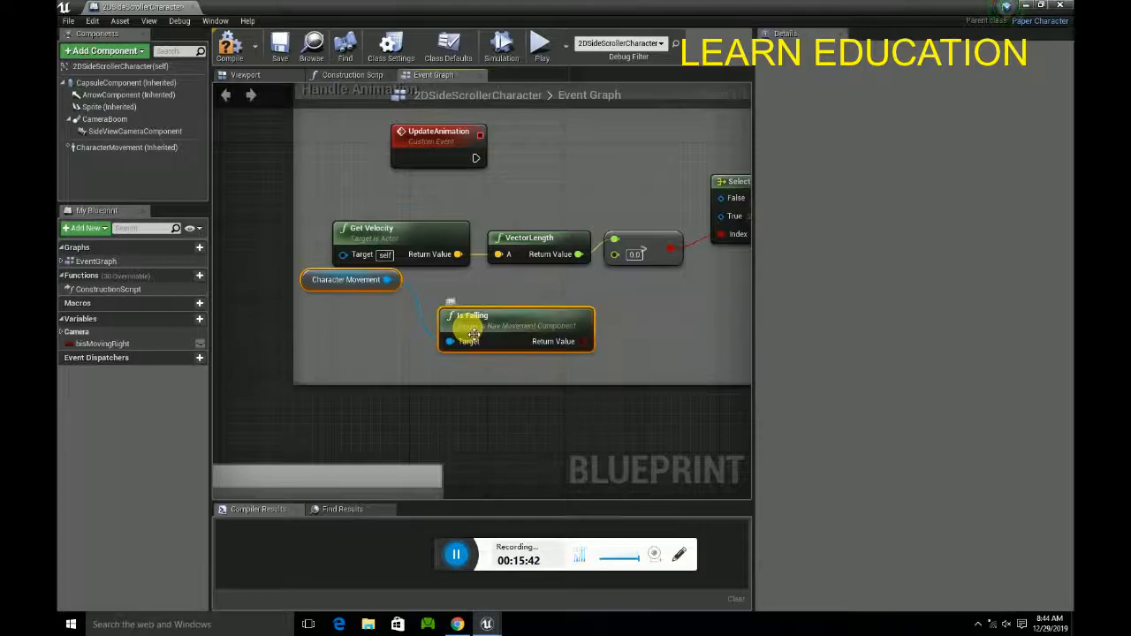
left_click_drag(542, 315, 530, 328)
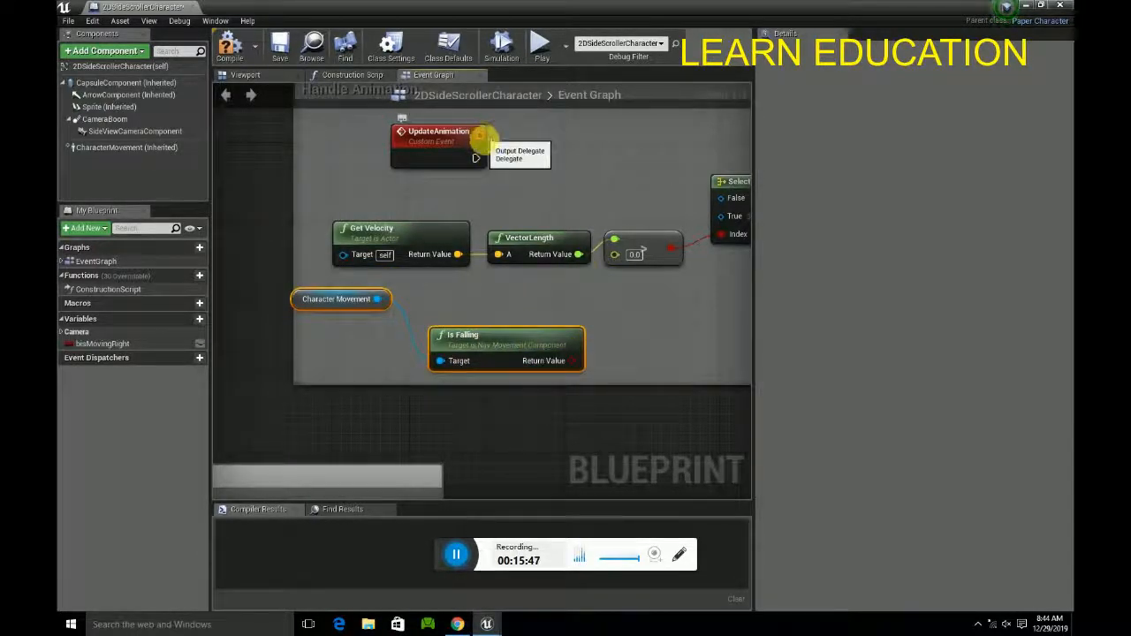
Step: Add a Branch node, wiring Is Falling's return value to its condition and UpdateAnimation's execution output to its input
right_click(616, 321)
type("bra")
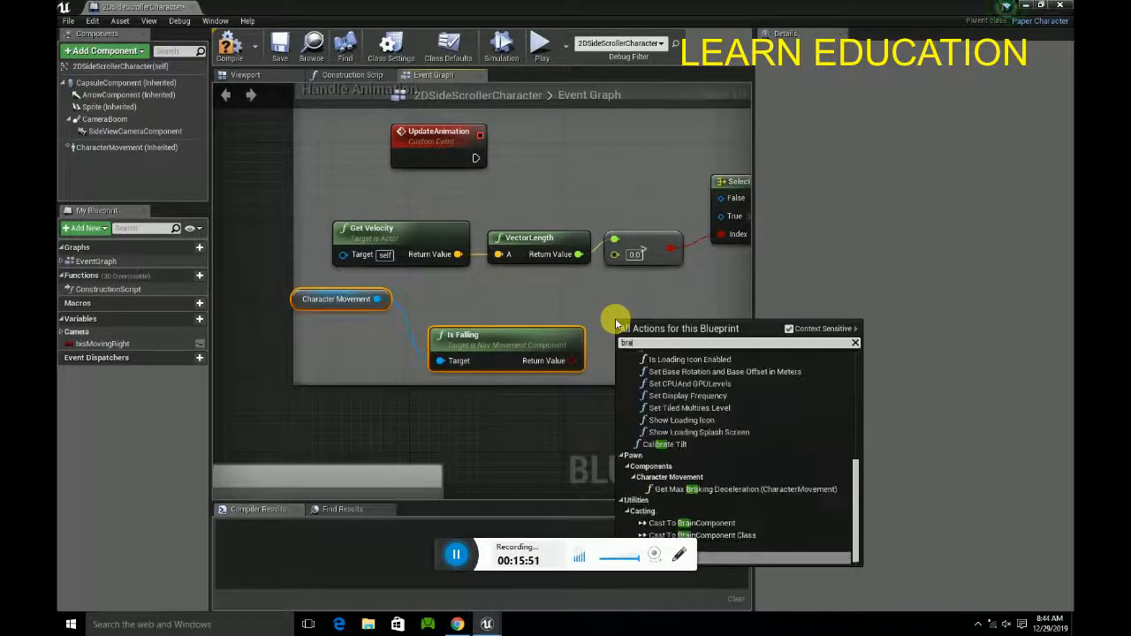
type("n")
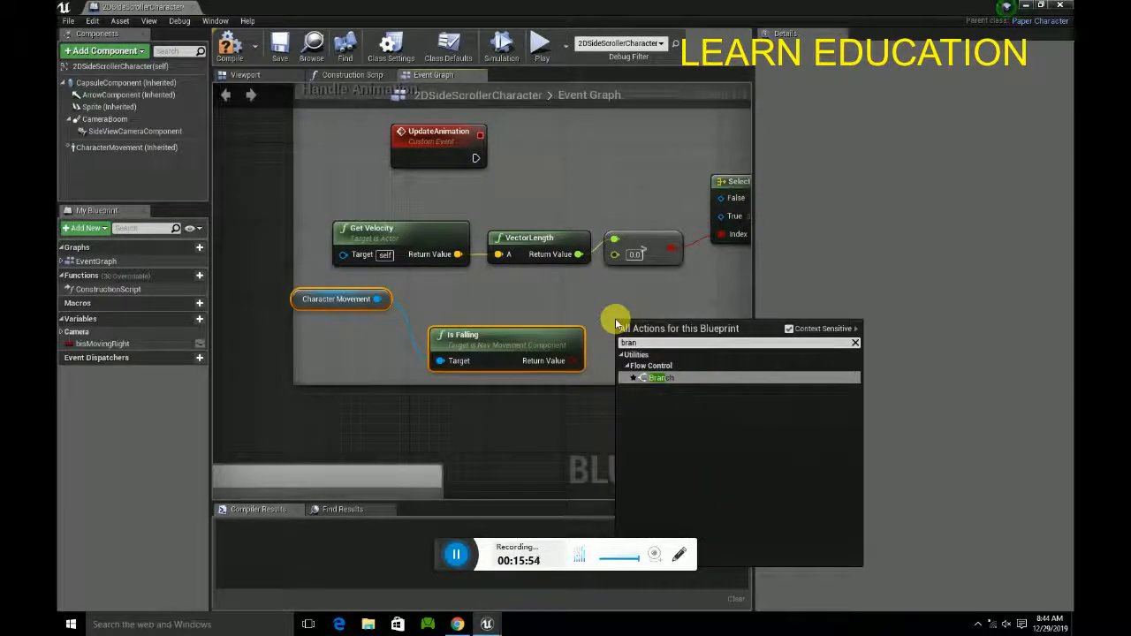
key("Return")
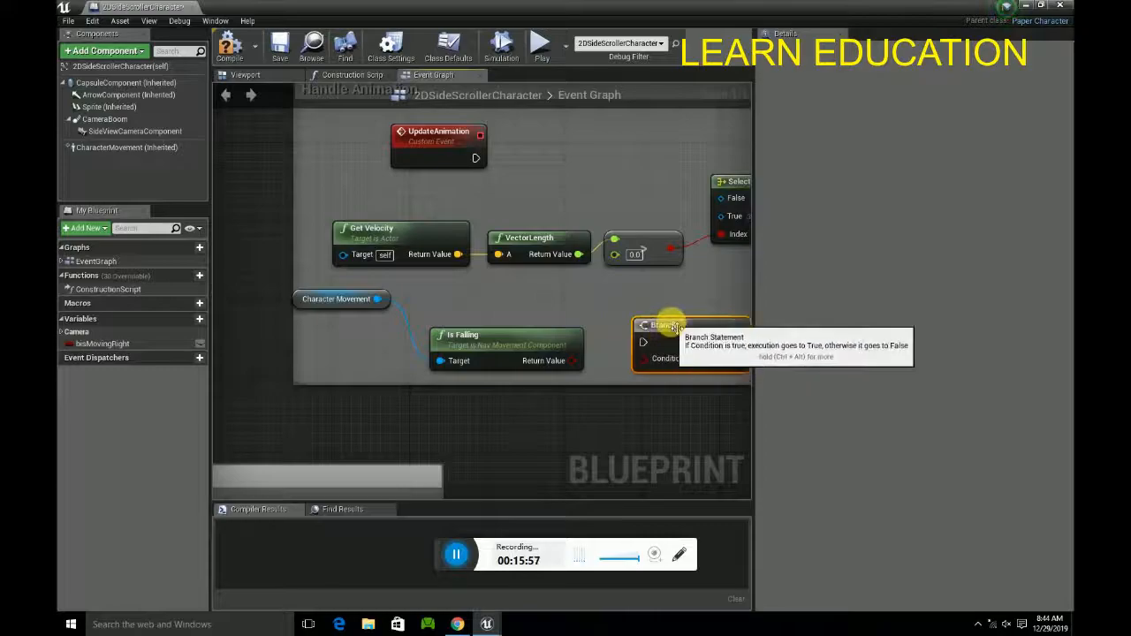
left_click_drag(571, 360, 642, 359)
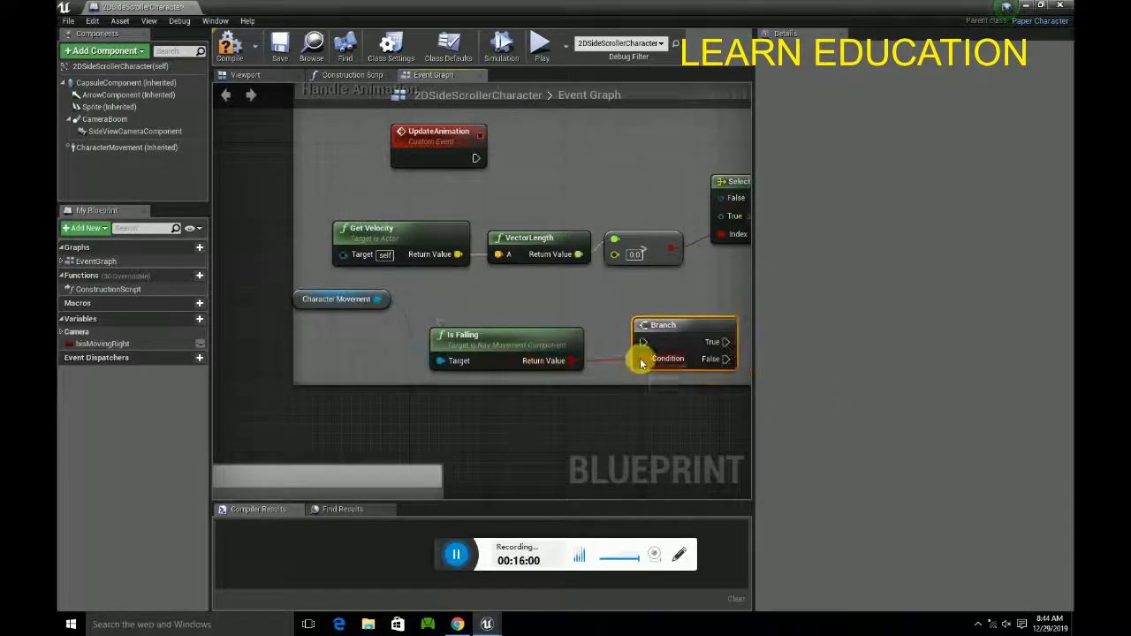
left_click_drag(501, 160, 644, 342)
Step: Add a Set Flipbook (Sprite) node and place it beside the Branch node, below the Select node
right_click_drag(683, 396, 514, 429)
scroll(600, 317, "down", 1)
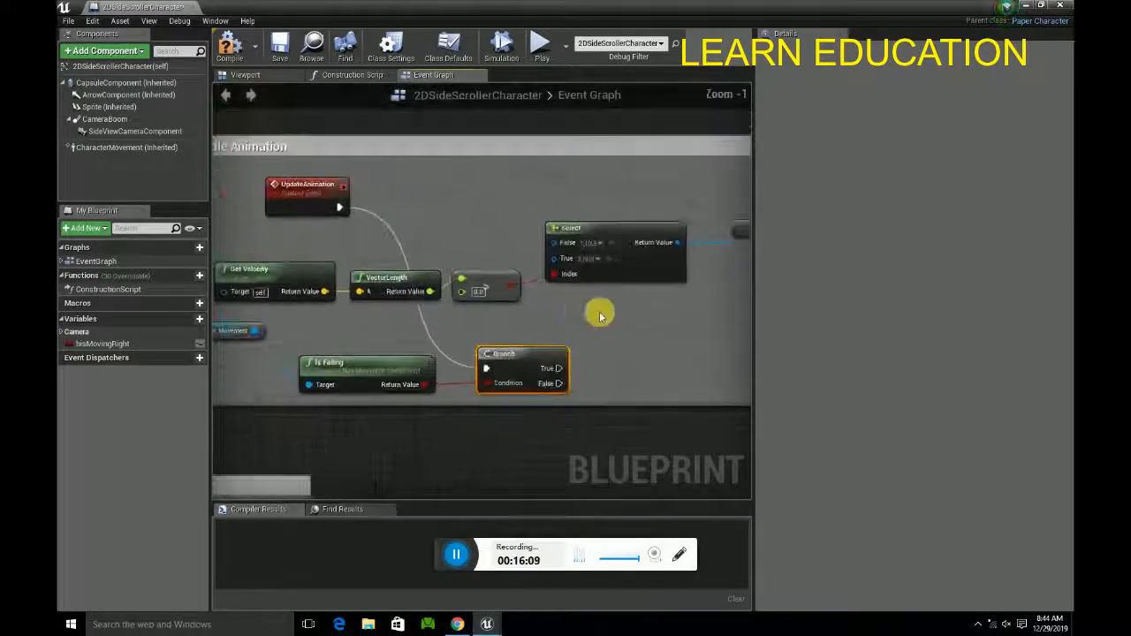
right_click_drag(600, 317, 590, 279)
right_click(549, 289)
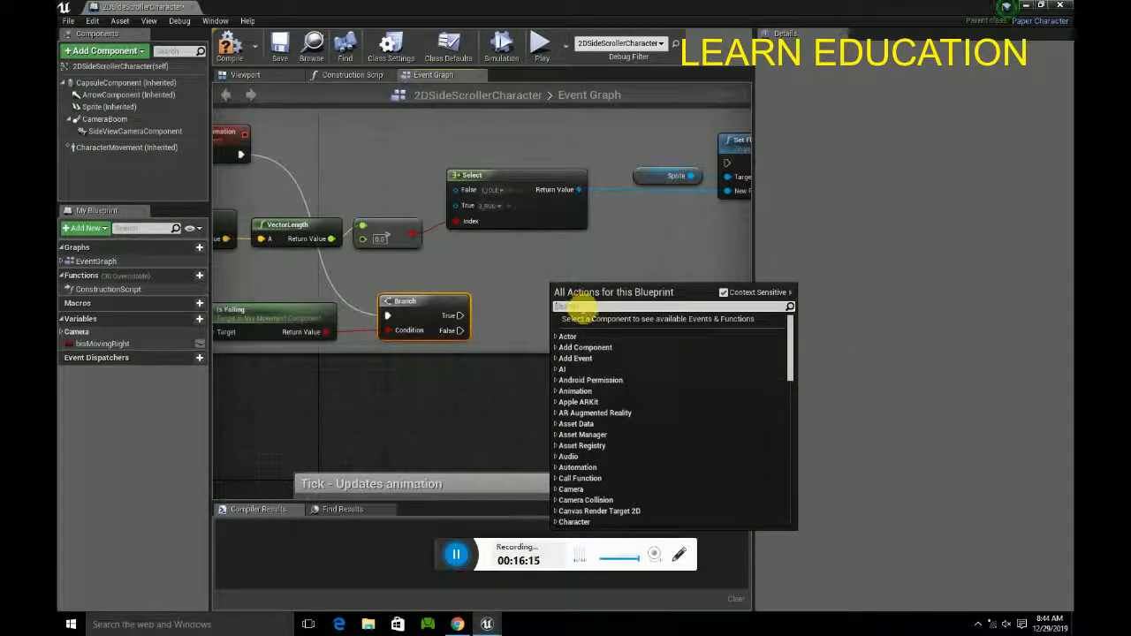
type("set")
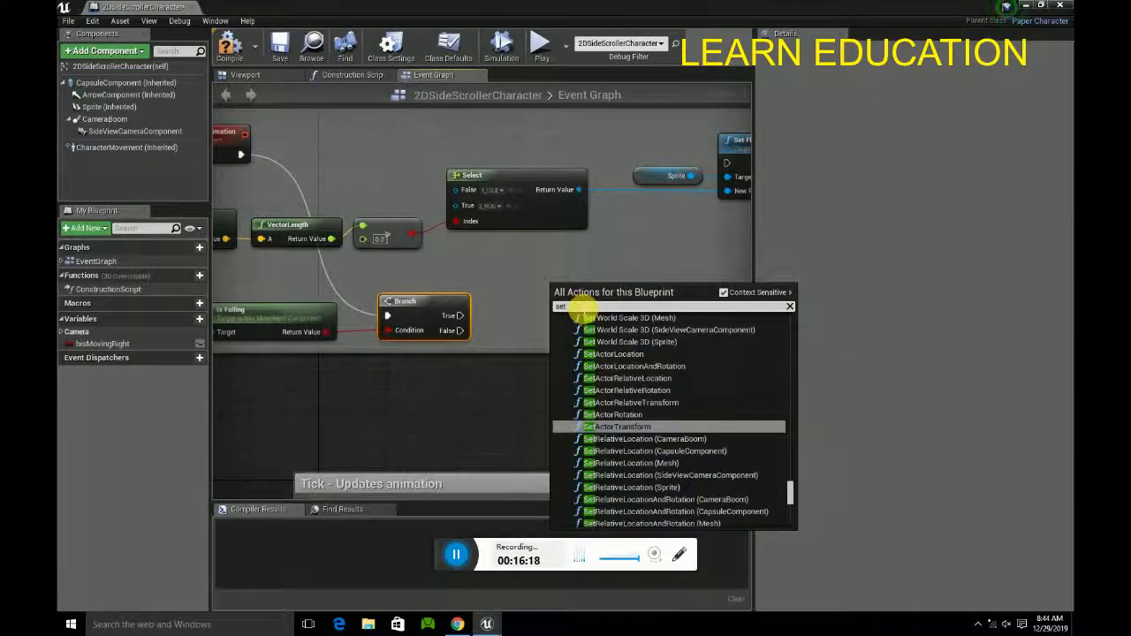
type(" f")
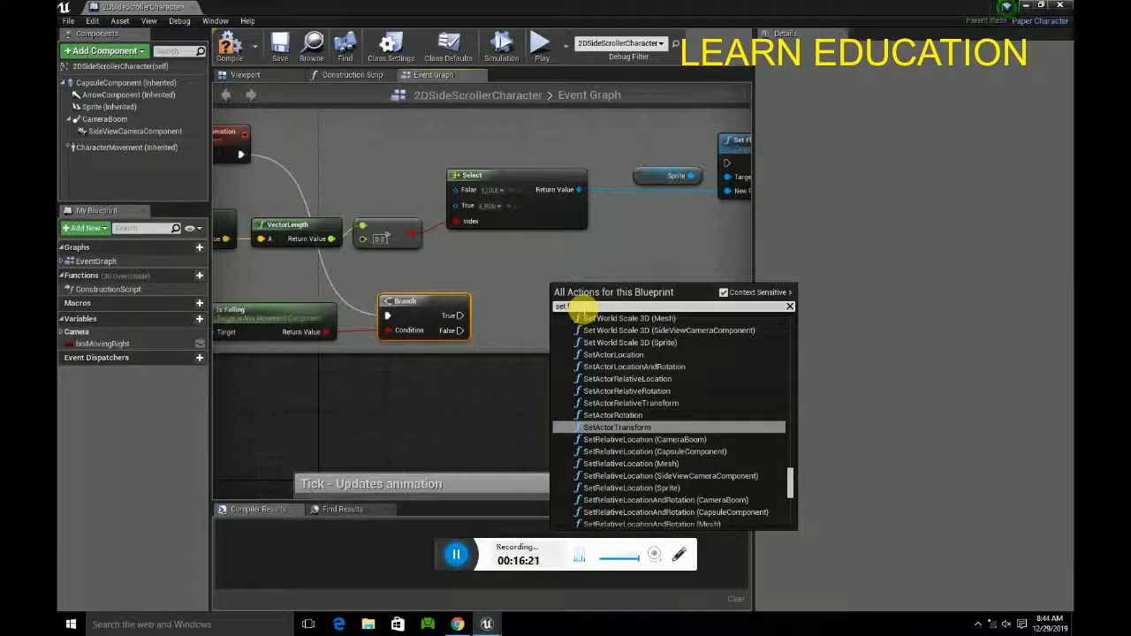
type("i")
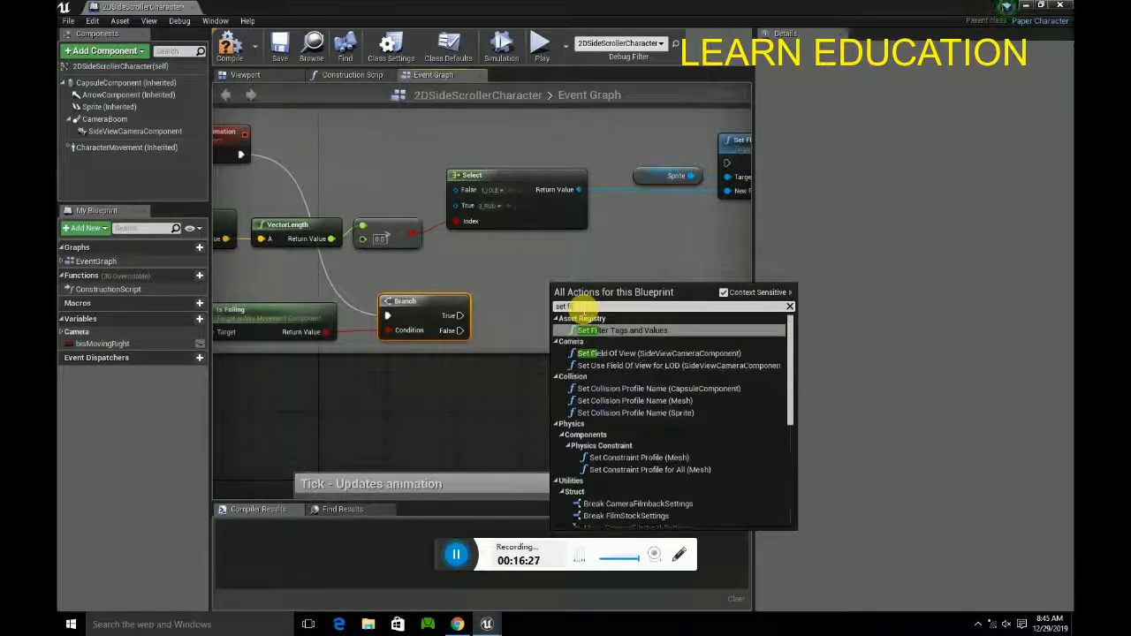
key("BackSpace")
type("l")
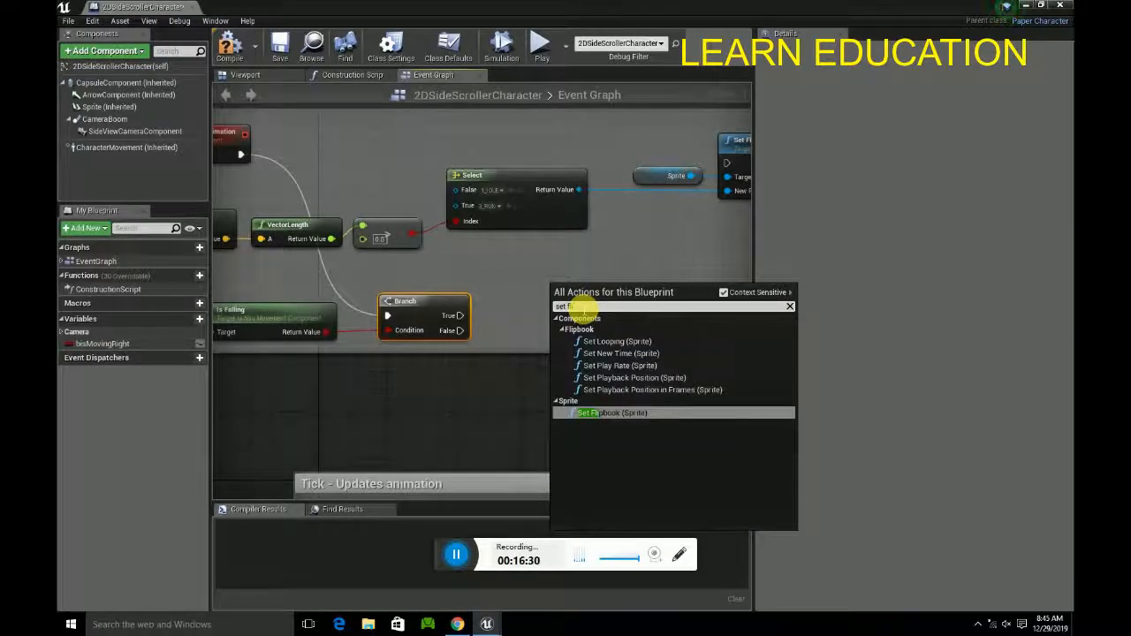
left_click(640, 415)
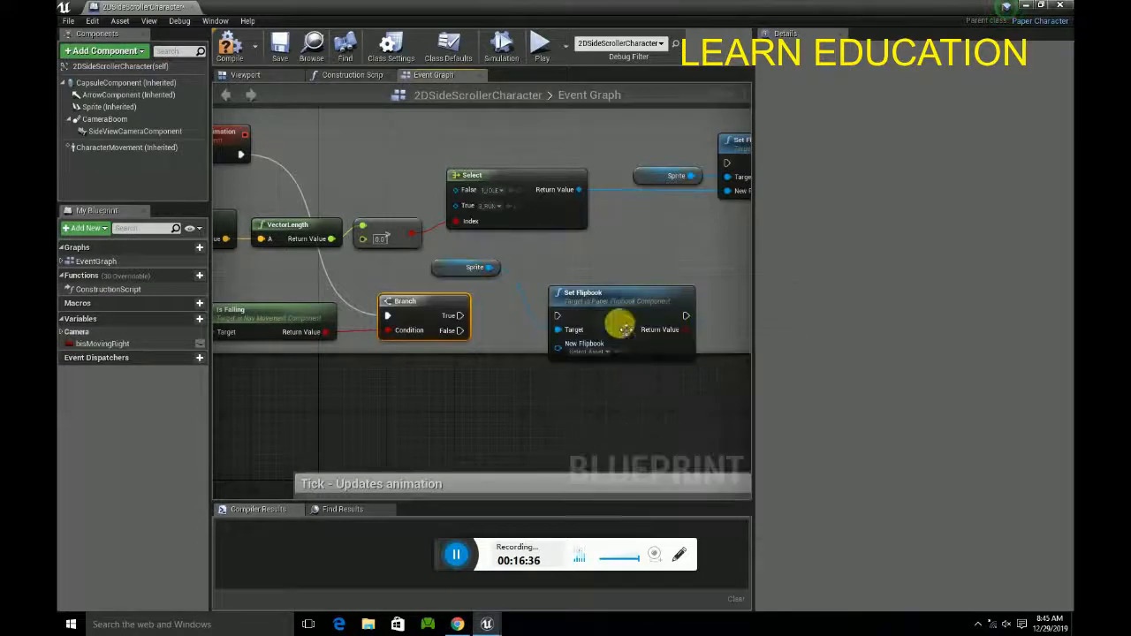
left_click_drag(608, 304, 608, 279)
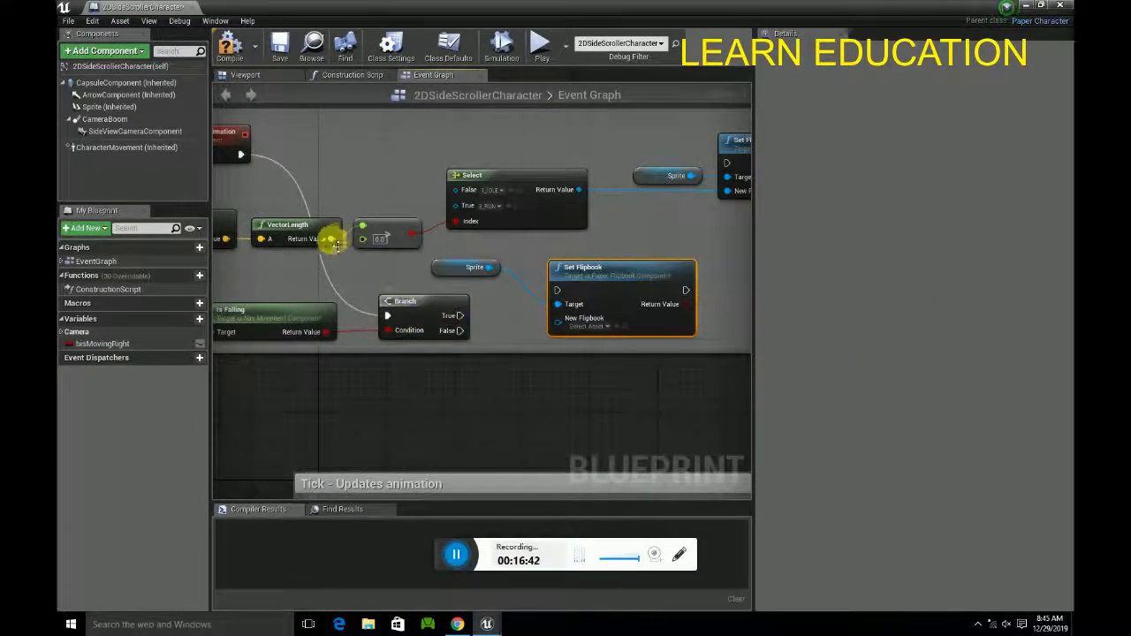
Step: Wire the Branch's True output to the new Set Flipbook node and its False output to the original Set Flipbook node
right_click_drag(263, 186, 301, 192)
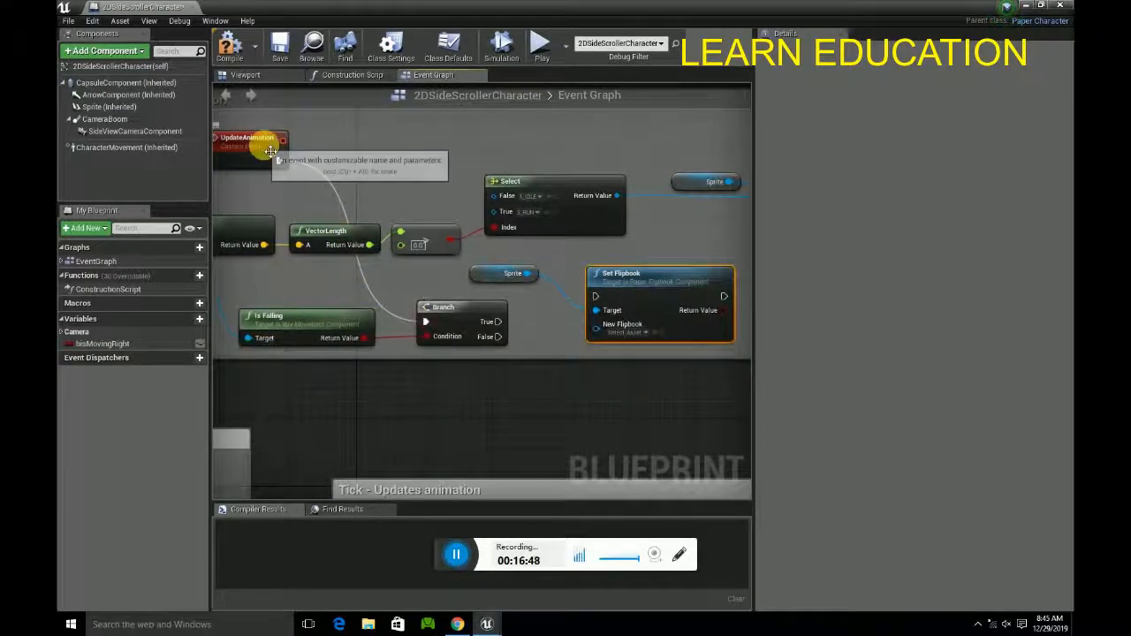
right_click_drag(264, 288, 322, 292)
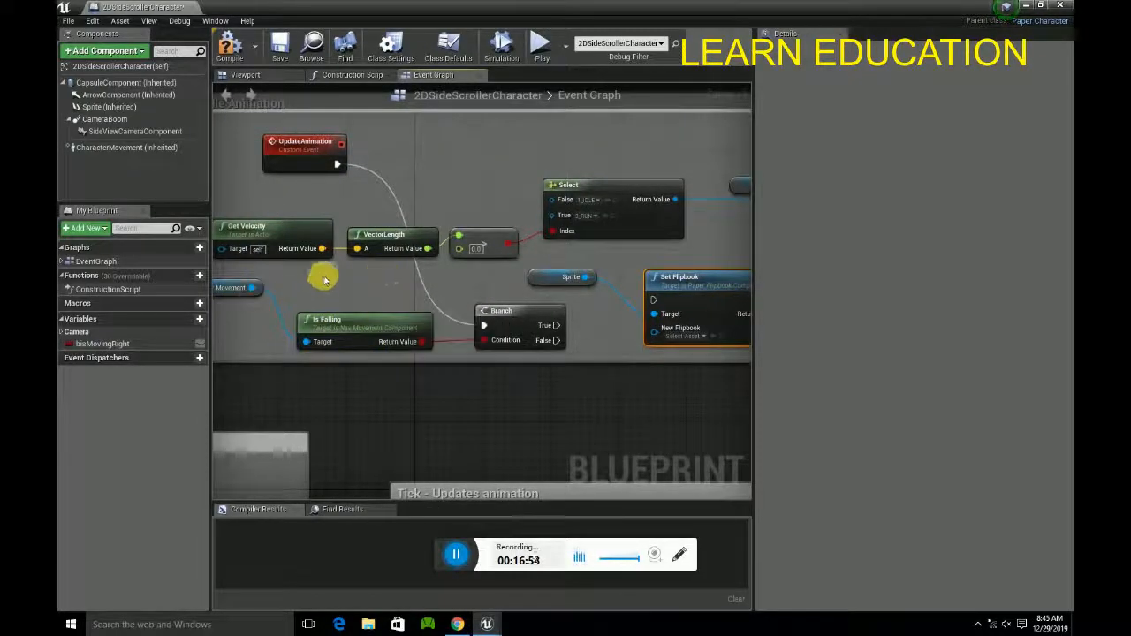
right_click_drag(502, 373, 421, 357)
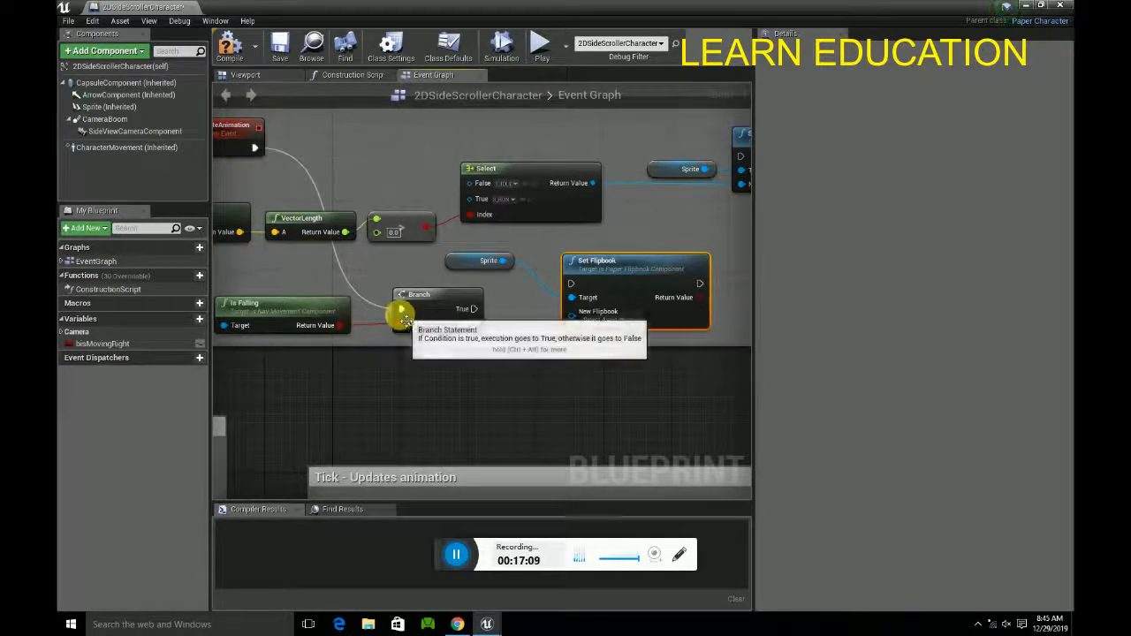
left_click_drag(471, 309, 570, 287)
left_click(469, 347)
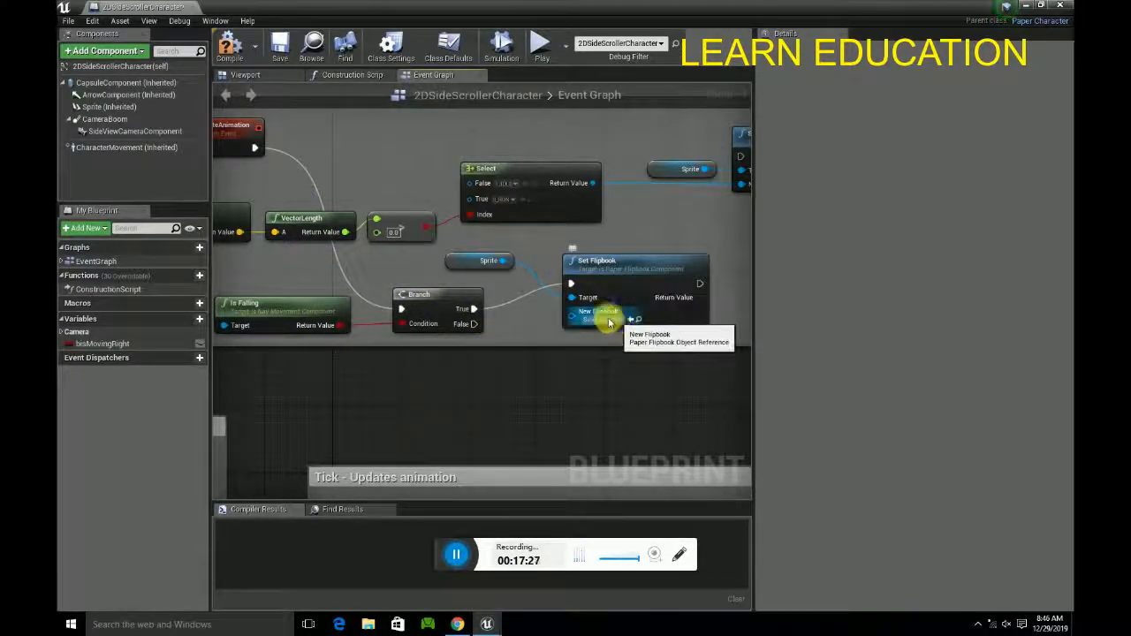
left_click_drag(471, 324, 646, 160)
right_click_drag(693, 218, 560, 241)
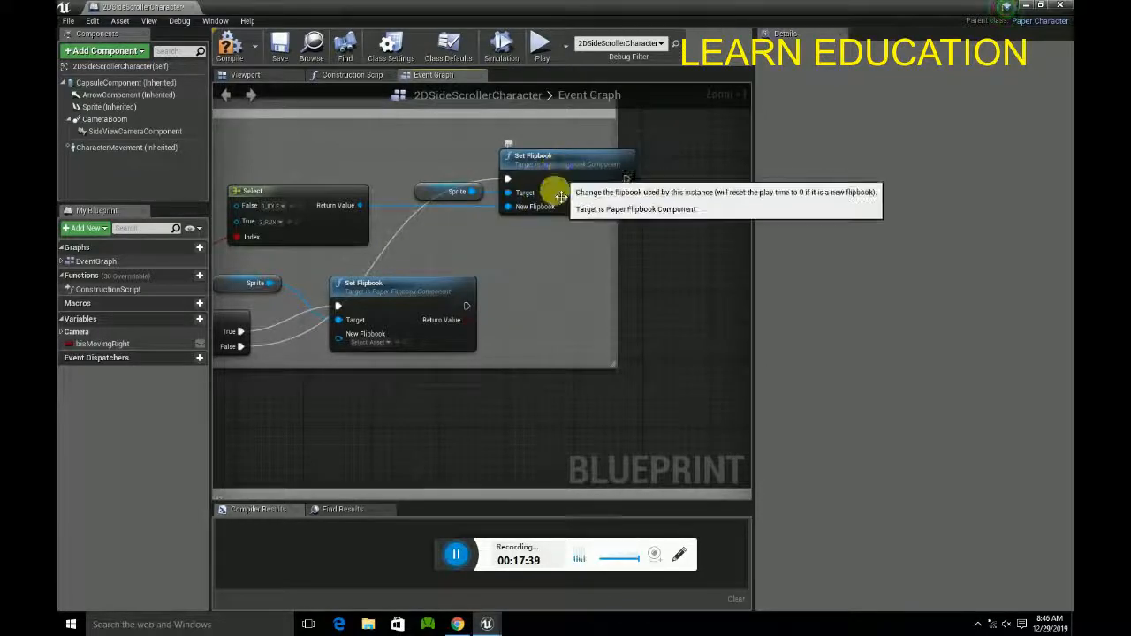
Step: Set the new Set Flipbook node's New Flipbook to 4_JUMP and compile the blueprint
right_click_drag(543, 277, 652, 279)
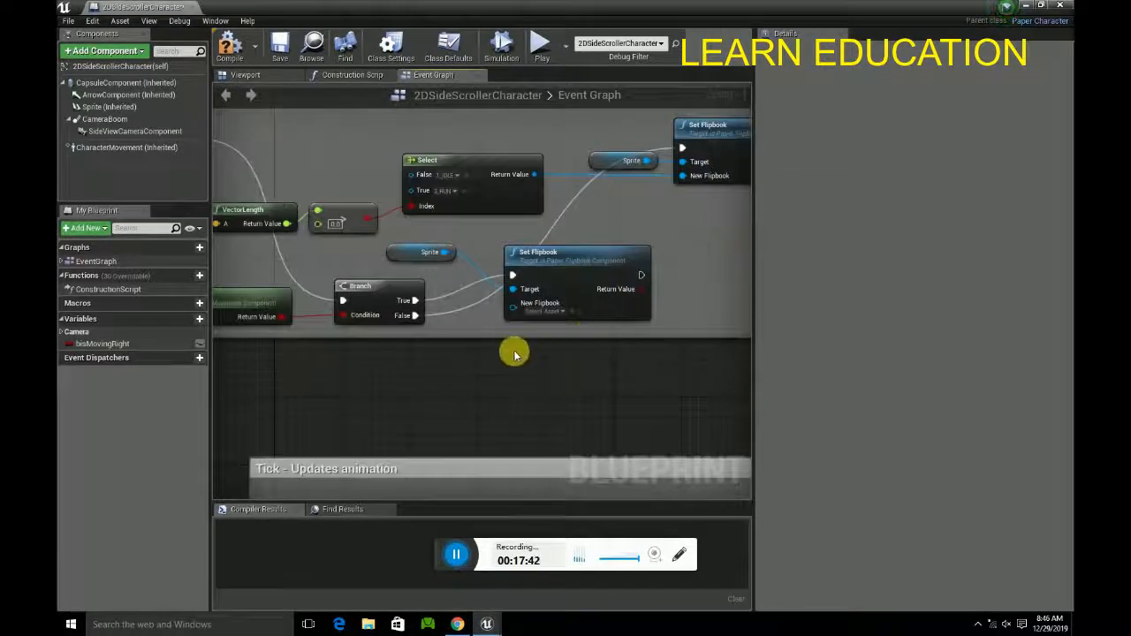
right_click_drag(342, 378, 539, 374)
right_click_drag(635, 355, 523, 352)
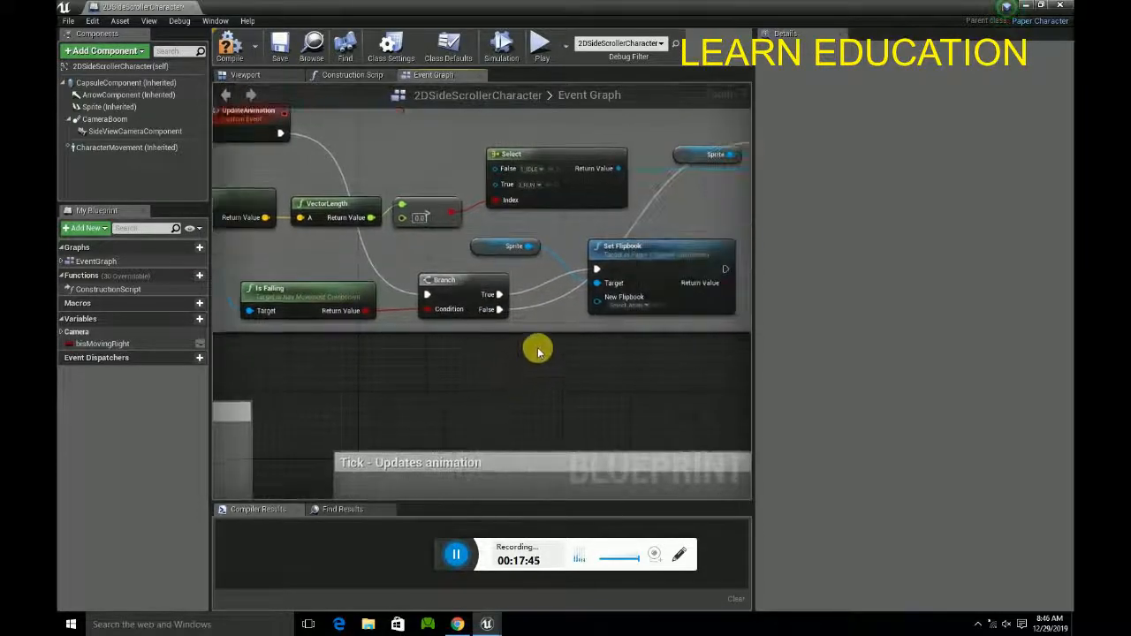
left_click(638, 305)
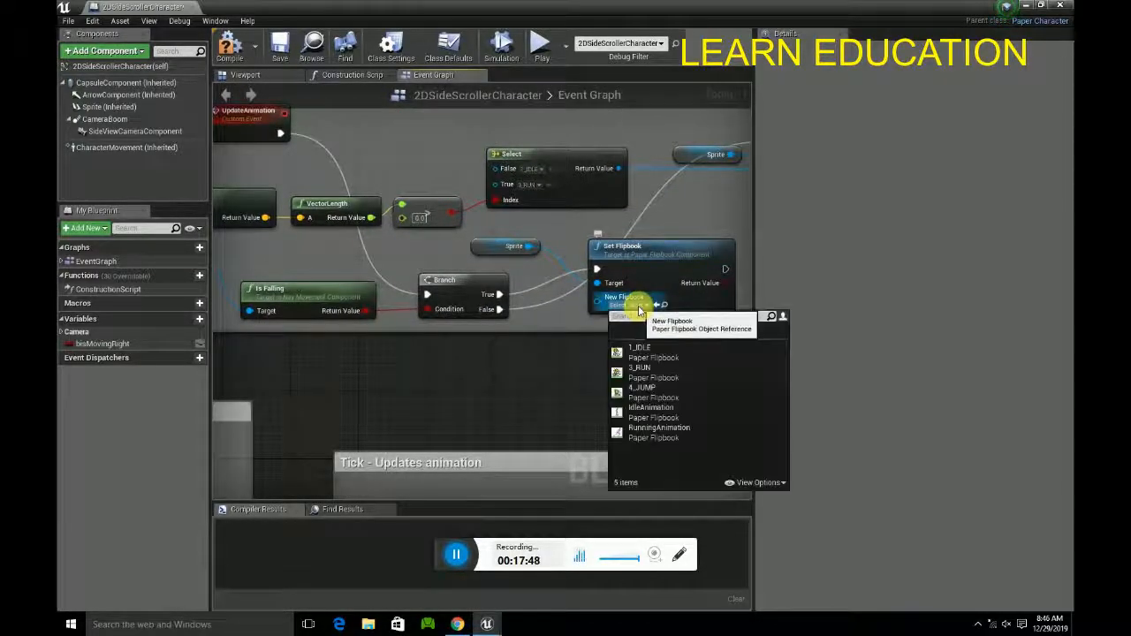
left_click(645, 394)
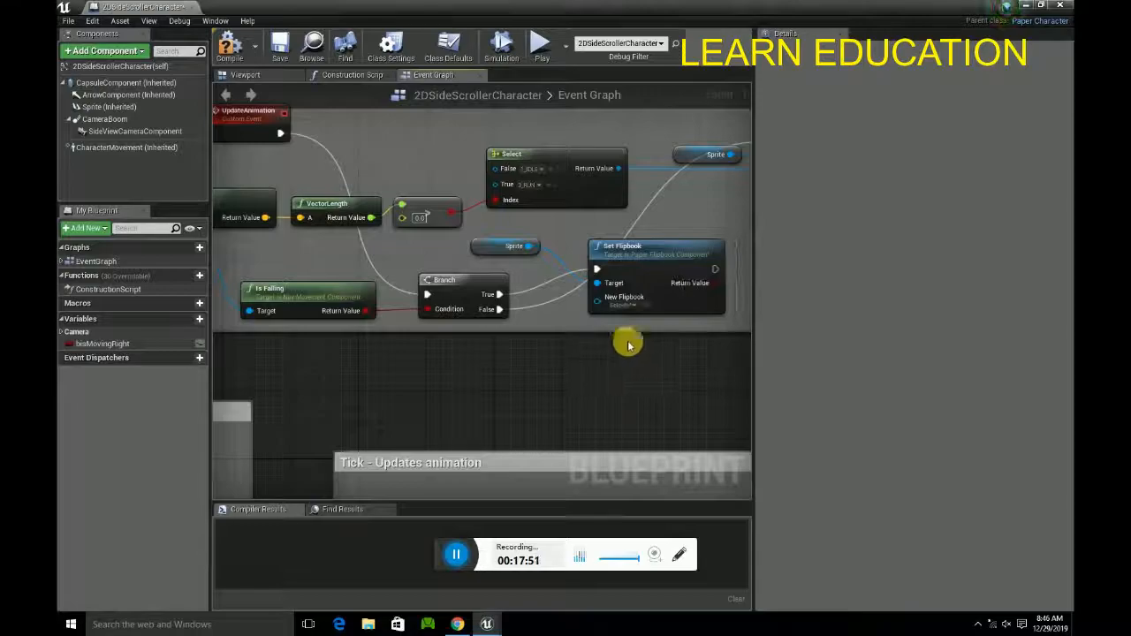
right_click_drag(469, 185, 399, 222)
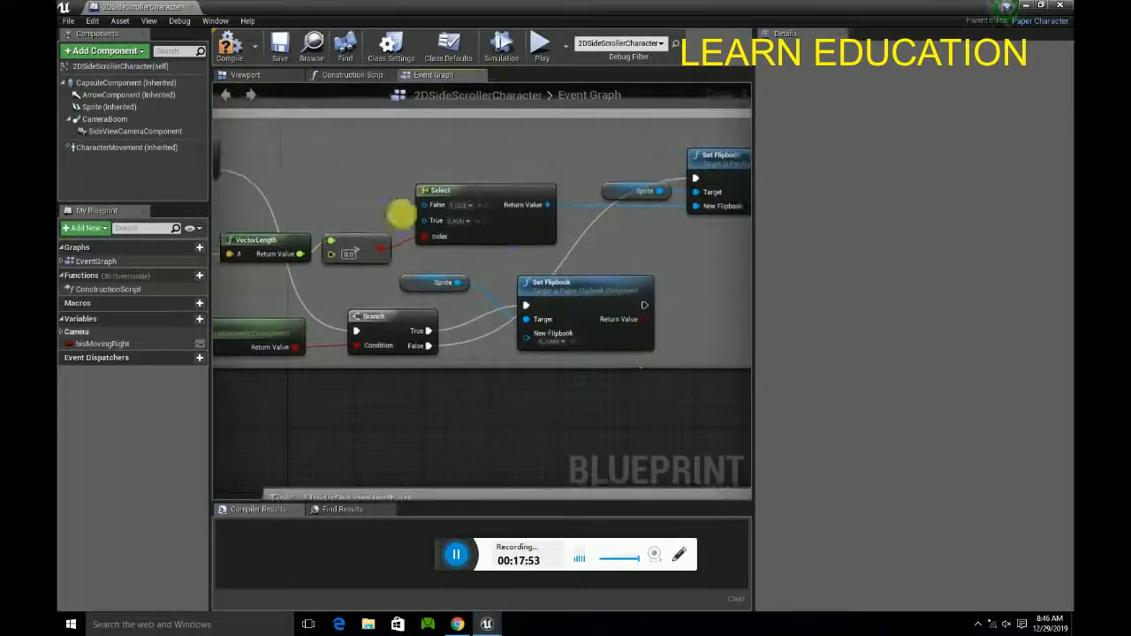
left_click(228, 56)
Step: Return to the level and play it, running both ways and jumping repeatedly to check the character's animations, and stop the session
left_click(193, 8)
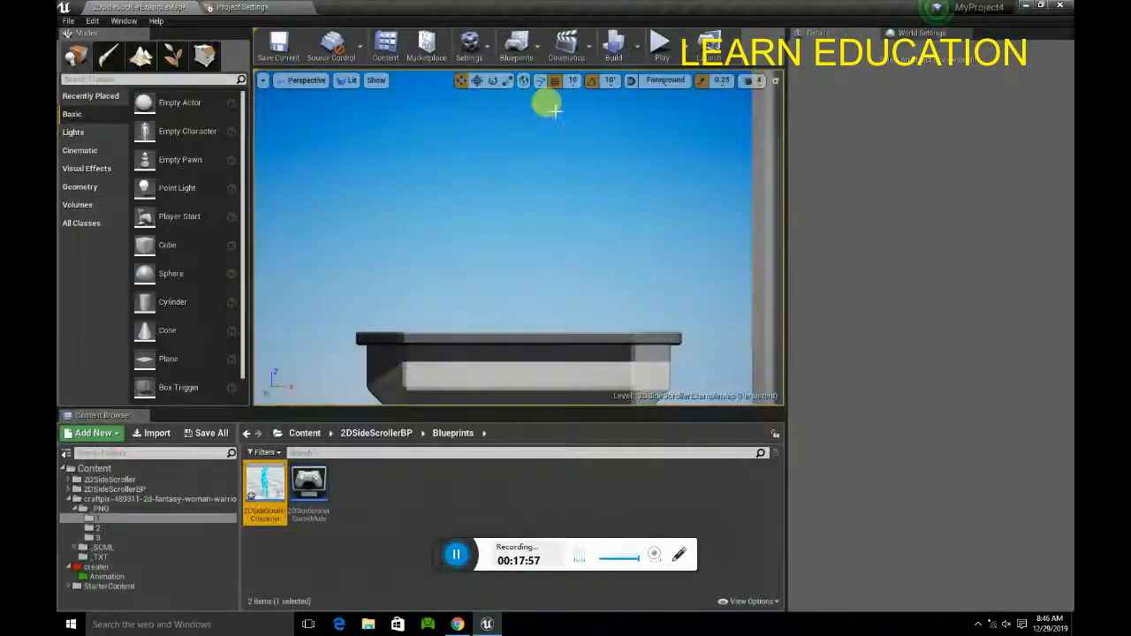
left_click(661, 43)
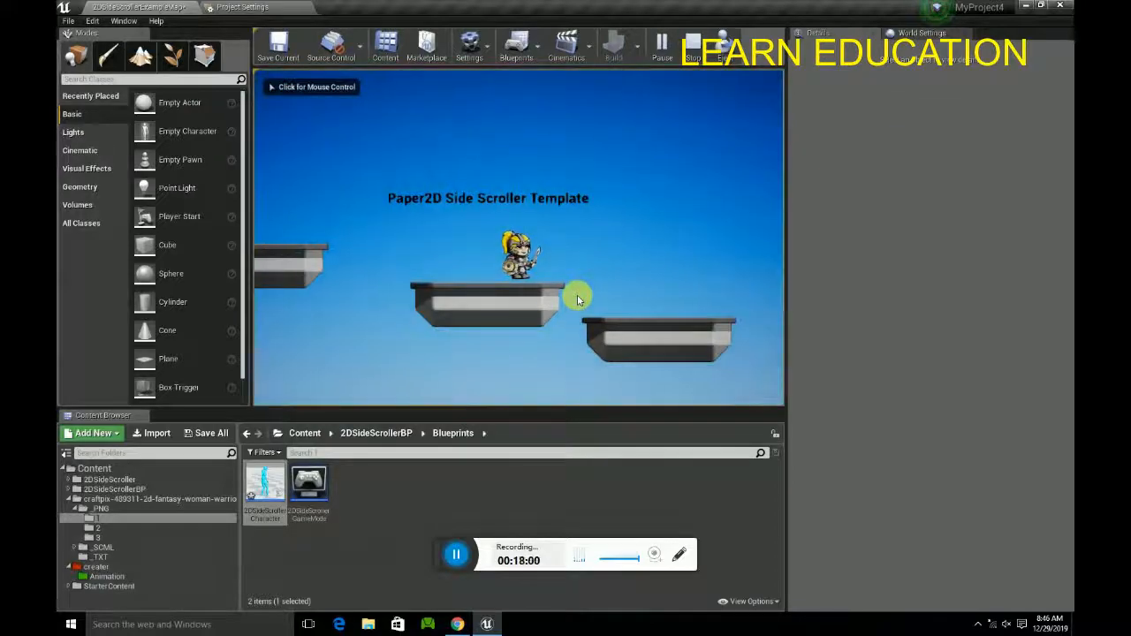
key("d")
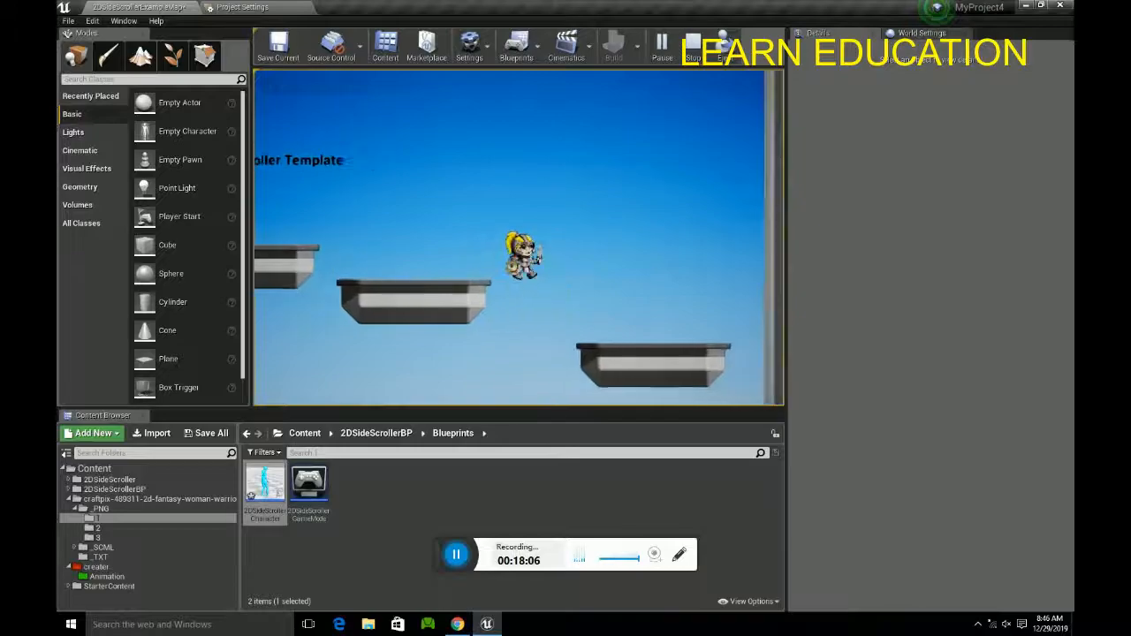
key("a")
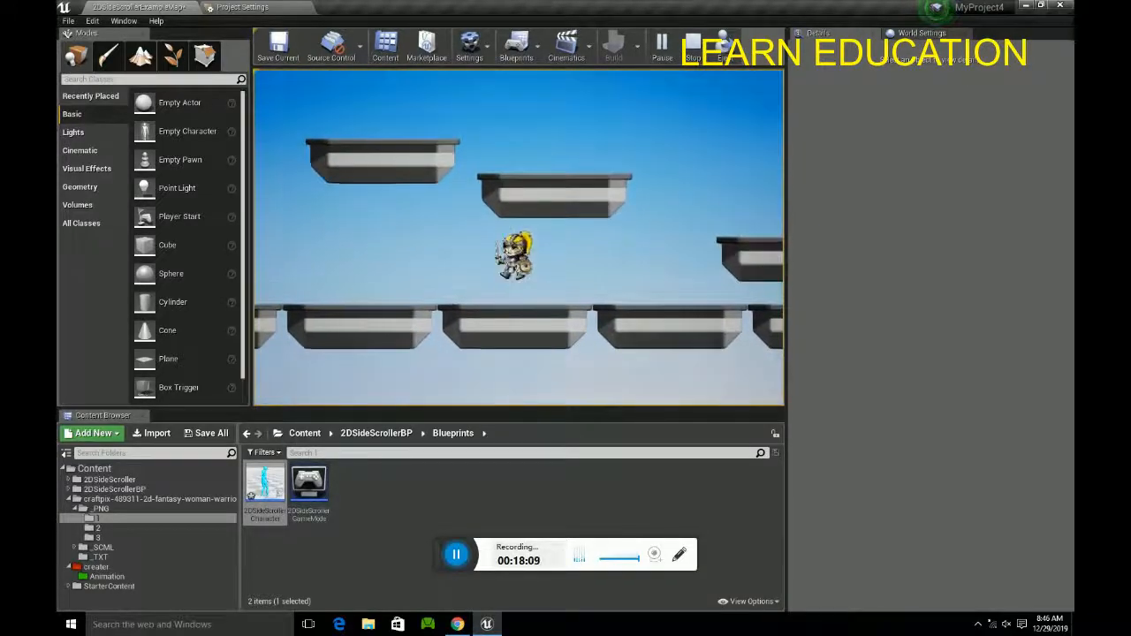
key("d")
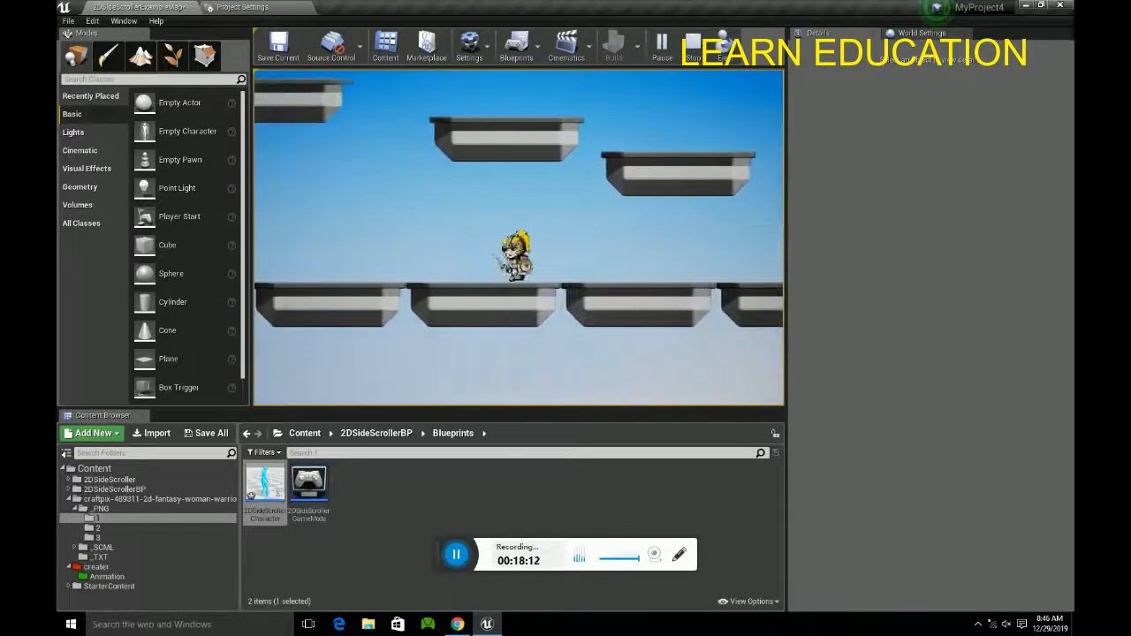
key("space")
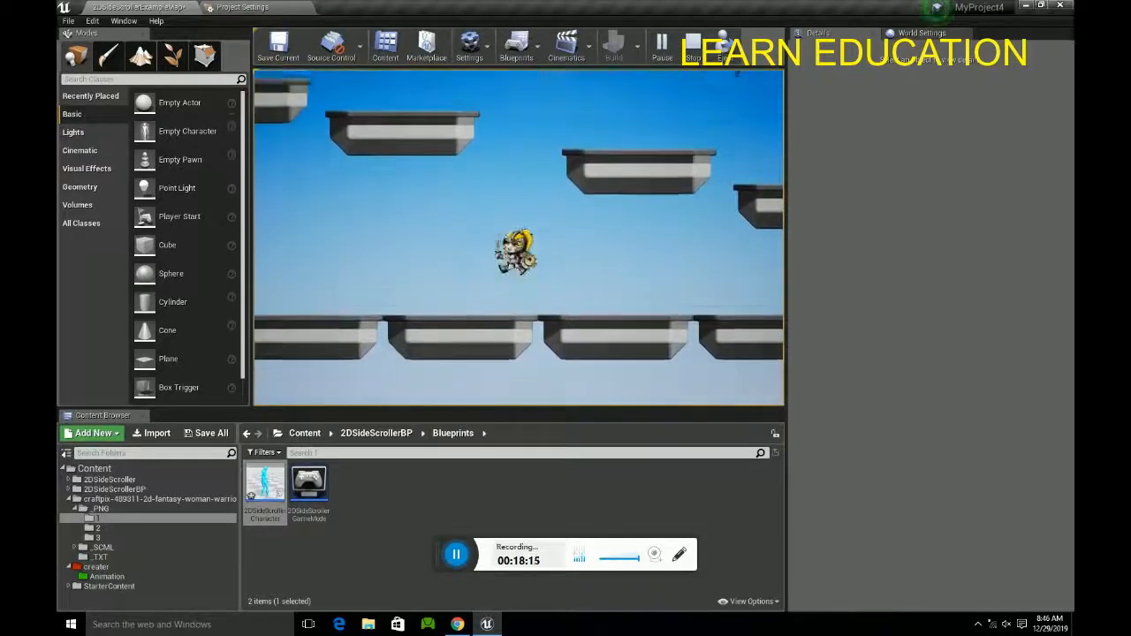
key("space")
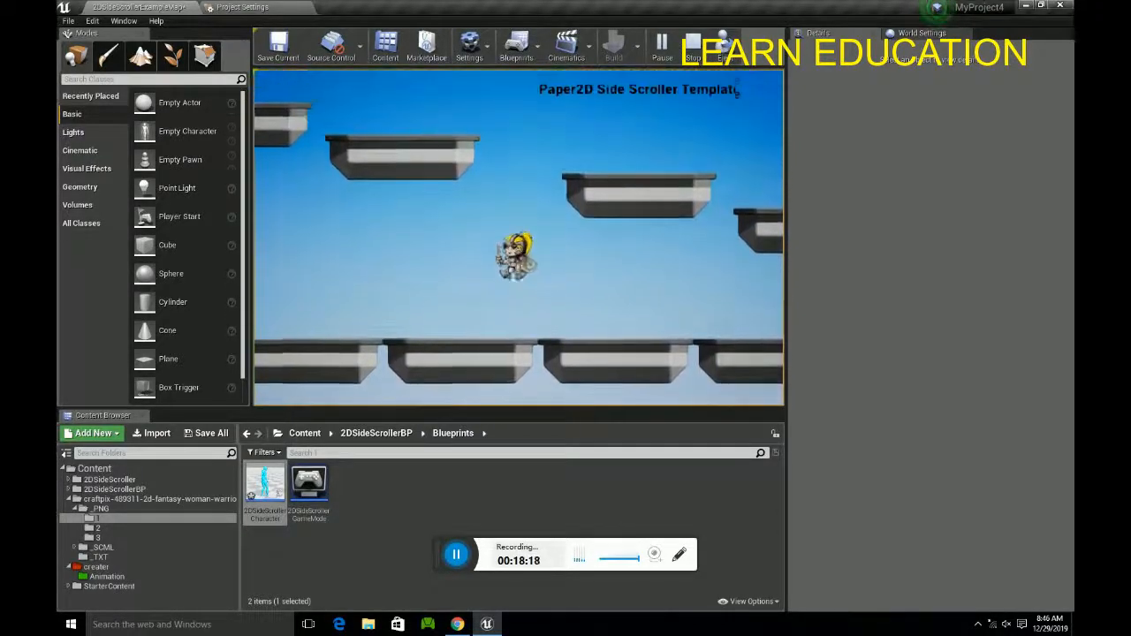
key("space")
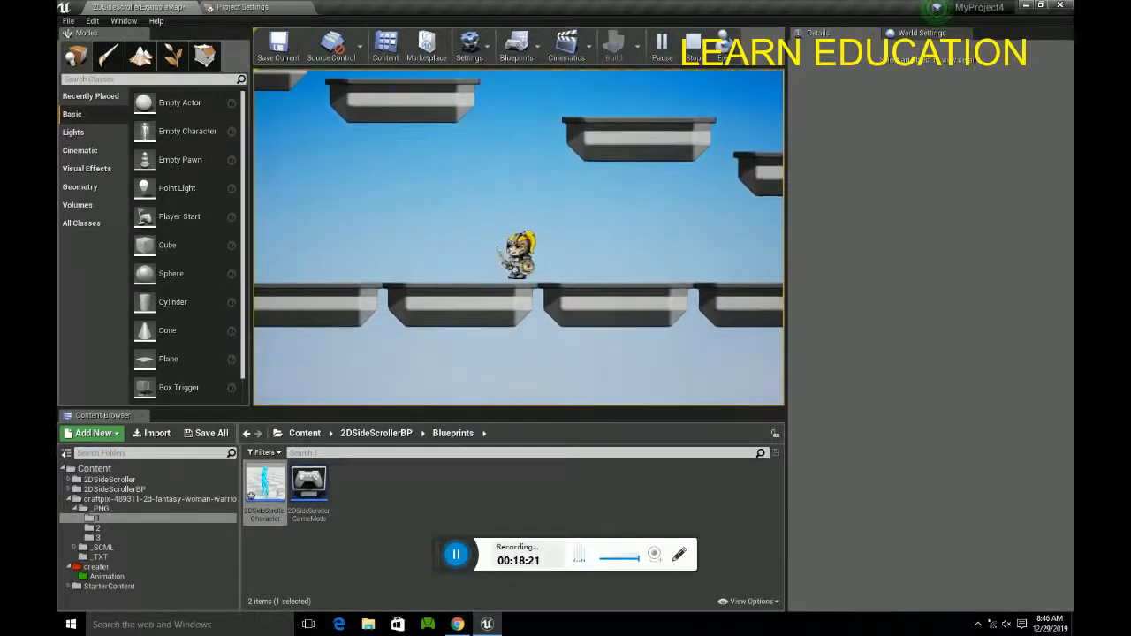
key("Left")
key("space")
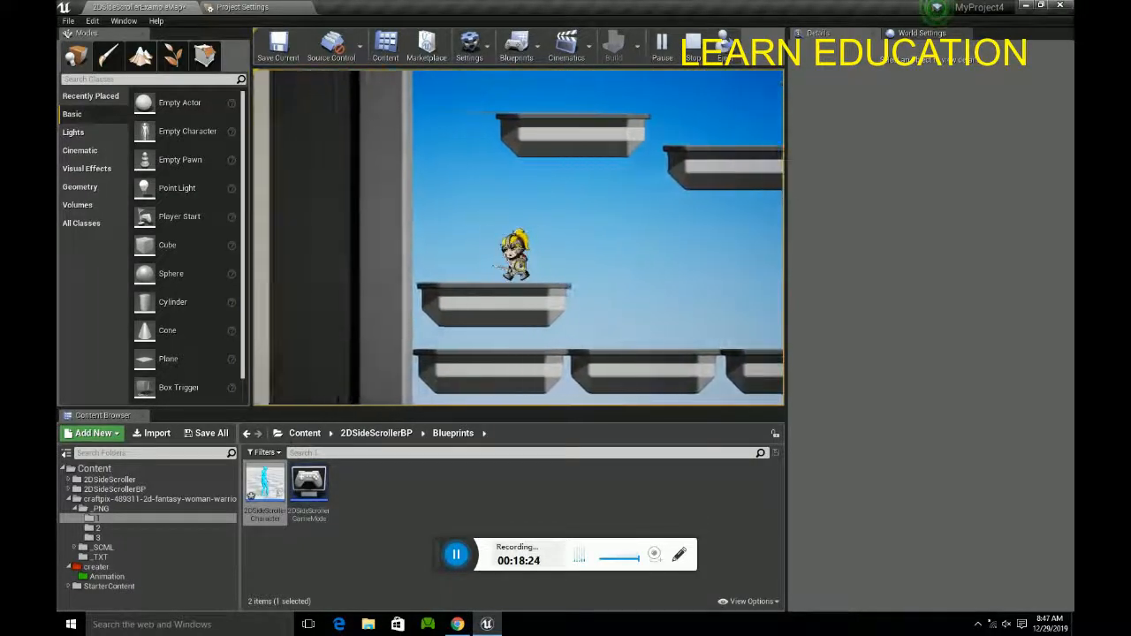
key("Right")
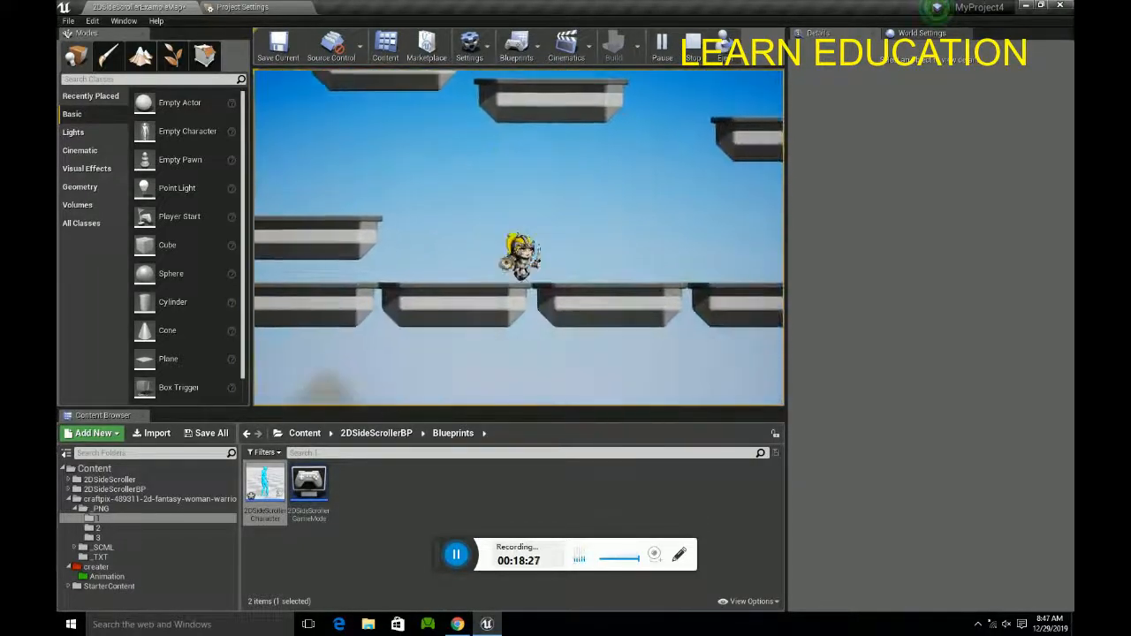
key("space")
key("space")
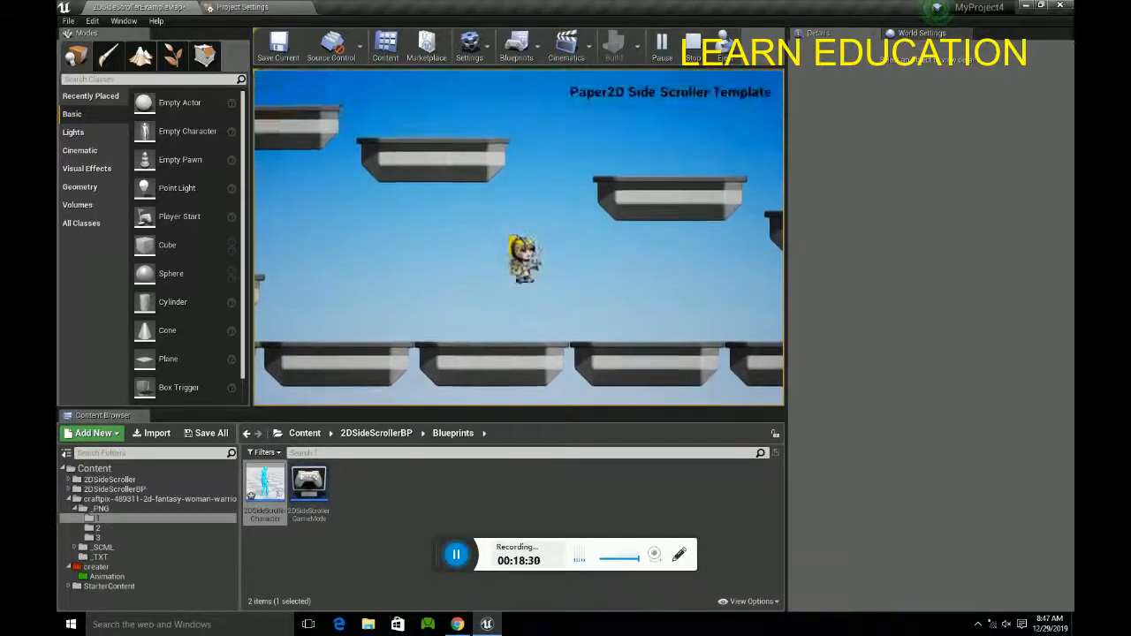
key("space")
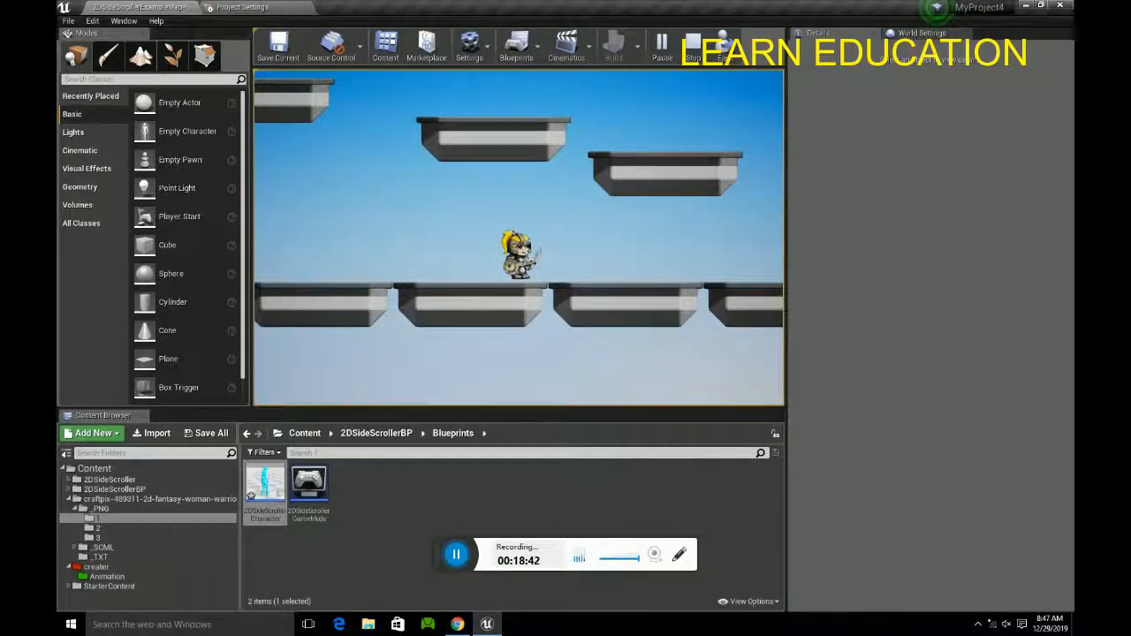
key("Escape")
Step: Start and stop another play session, and examine the character and its camera in the level from an angle
mouse_move(615, 217)
middle_mouse_down()
mouse_move(604, 230)
mouse_move(618, 197)
middle_mouse_up()
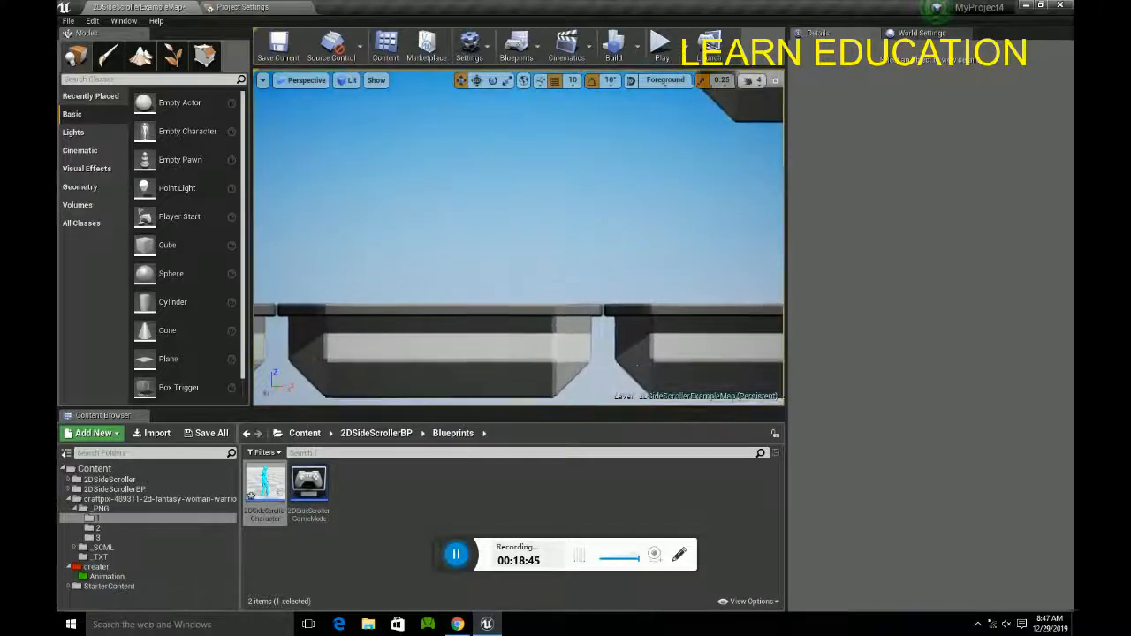
right_click_drag(619, 197, 618, 221)
left_click(662, 45)
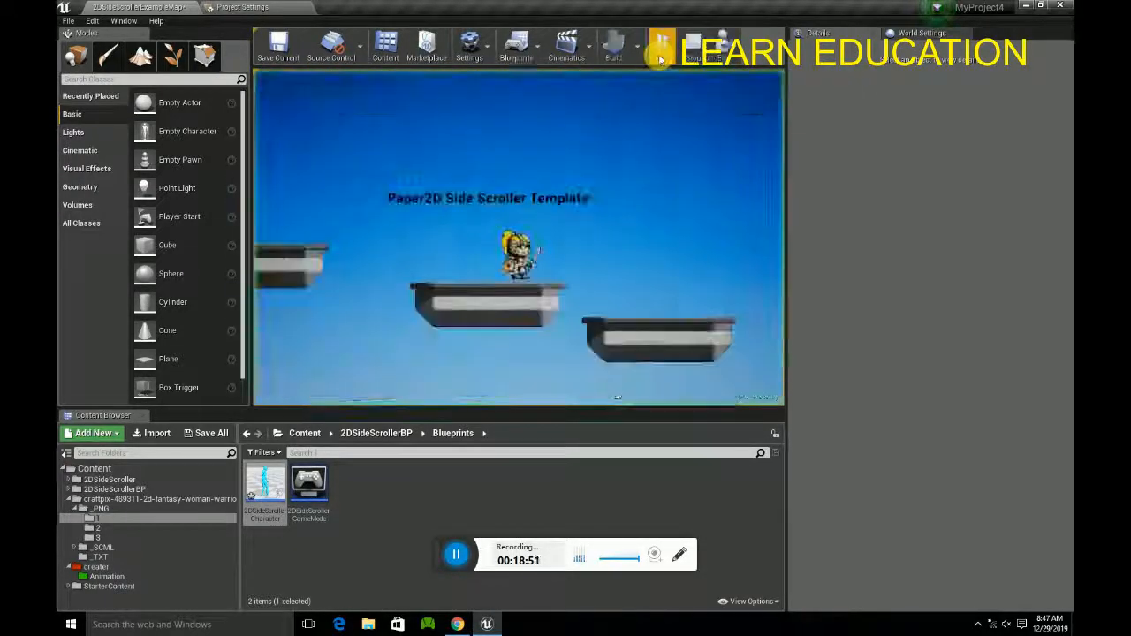
left_click(695, 41)
scroll(555, 316, "down", 4)
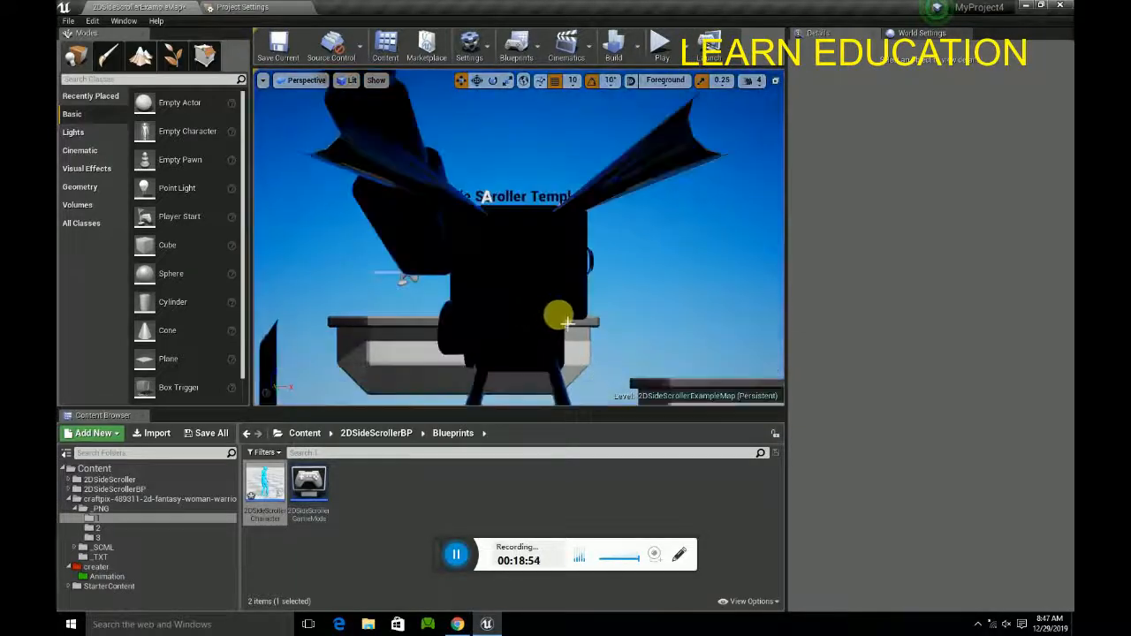
right_click_drag(540, 294, 434, 293)
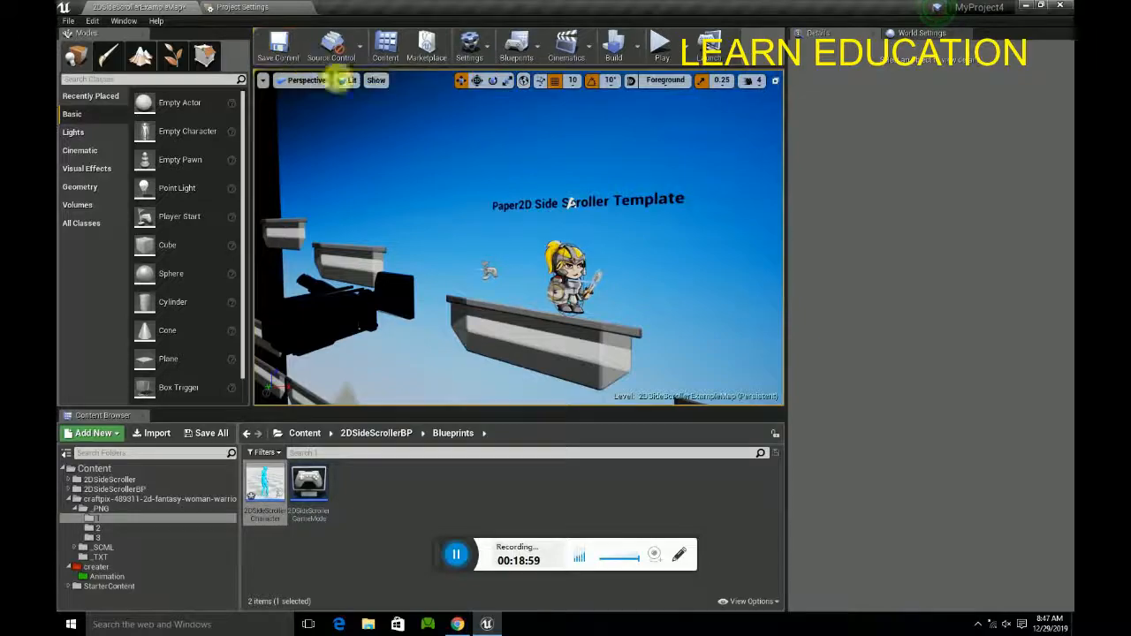
Step: Reopen the 2DSideScrollerCharacter blueprint's viewport and move the SideViewCameraComponent closer to the character, to about X 90
double_click(263, 484)
left_click(270, 77)
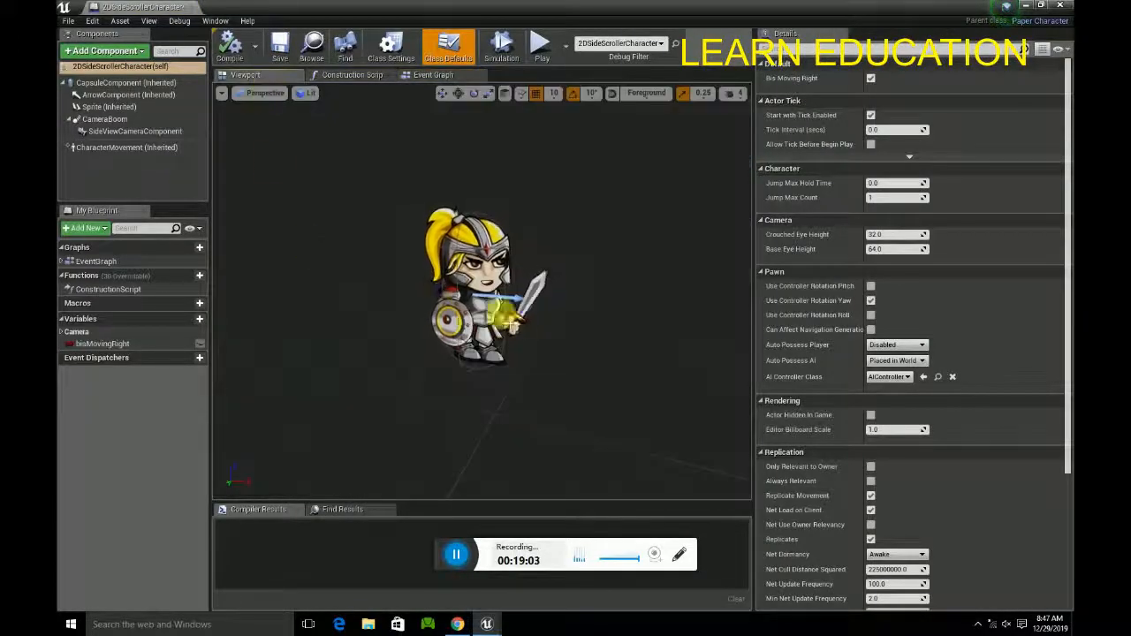
scroll(541, 323, "down", 3)
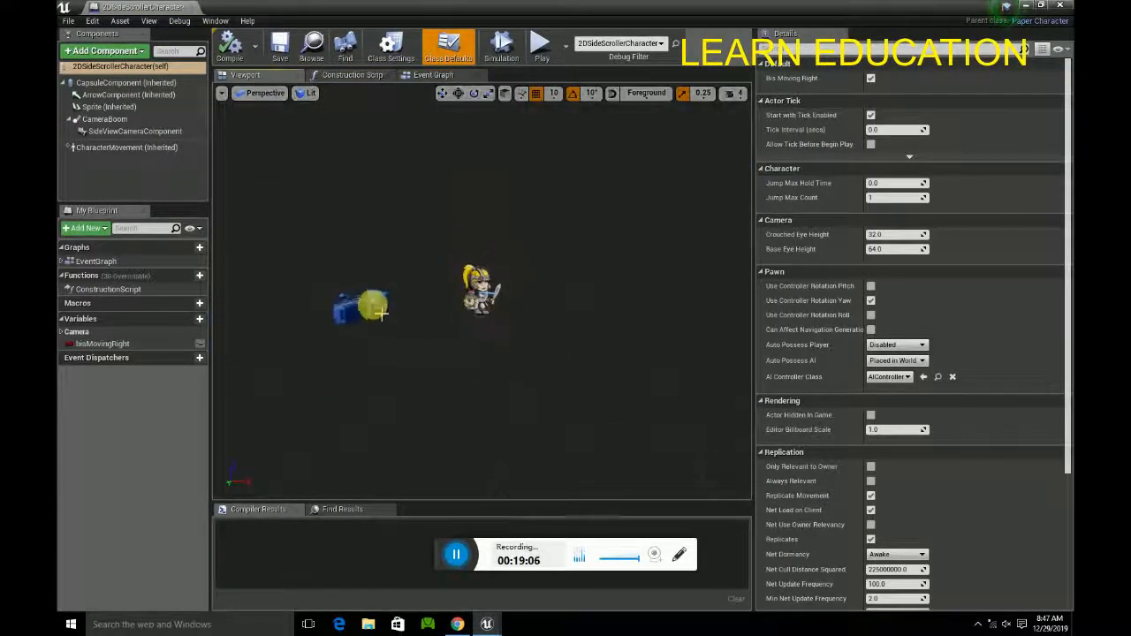
left_click(371, 304)
left_click_drag(418, 289, 435, 287)
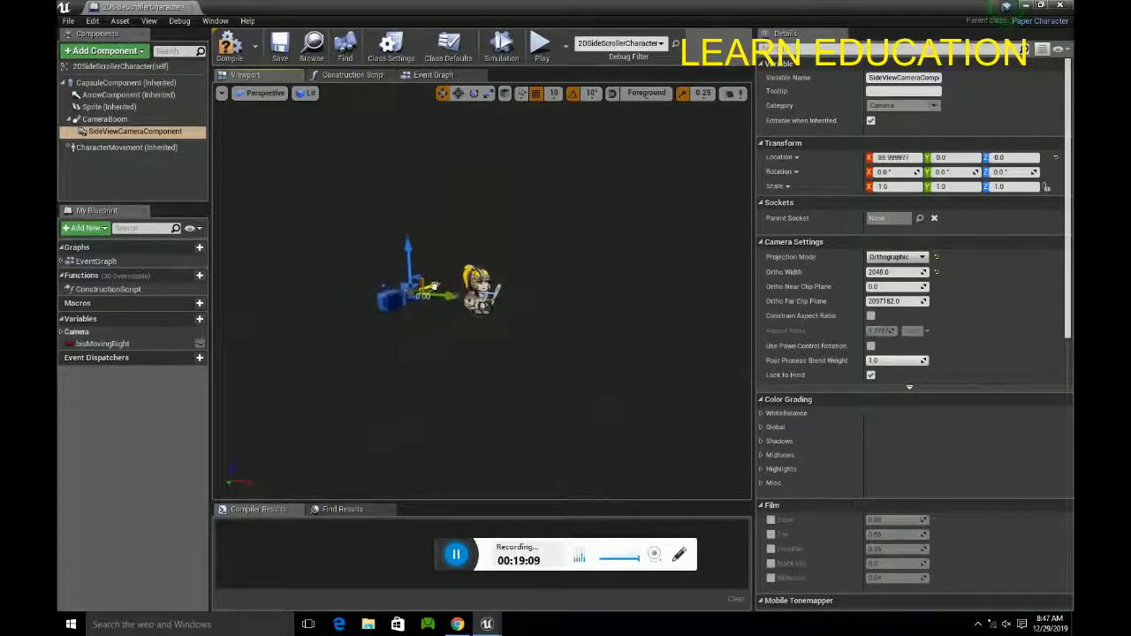
Step: Return to the level and play it to check the view with the moved camera, and stop the session
left_click(188, 7)
left_click(660, 45)
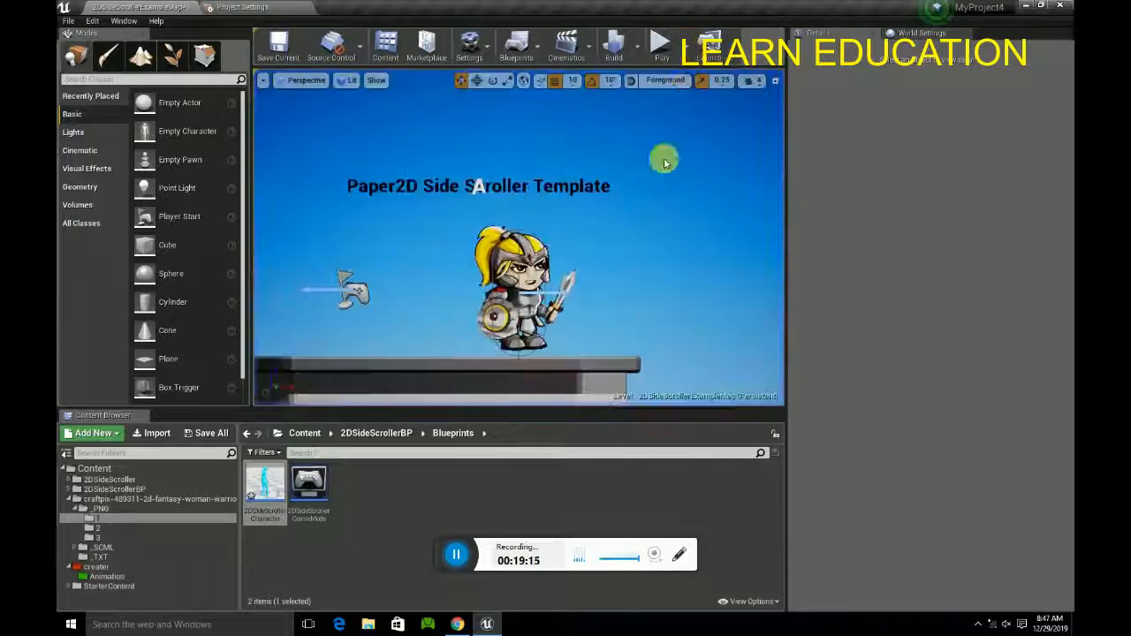
left_click(661, 44)
left_click(693, 44)
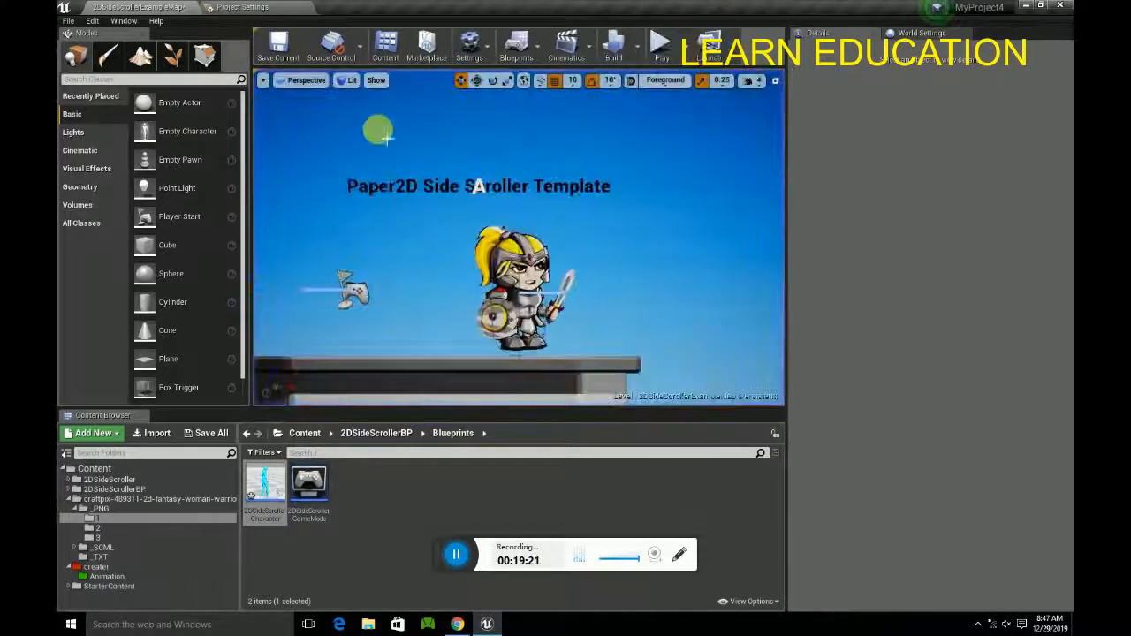
Step: In the 2DSideScrollerCharacter blueprint's viewport, shrink the Sprite uniformly to a scale of about 0.23 and lower it to about Z -5.7 with snapping off, and compile
double_click(266, 484)
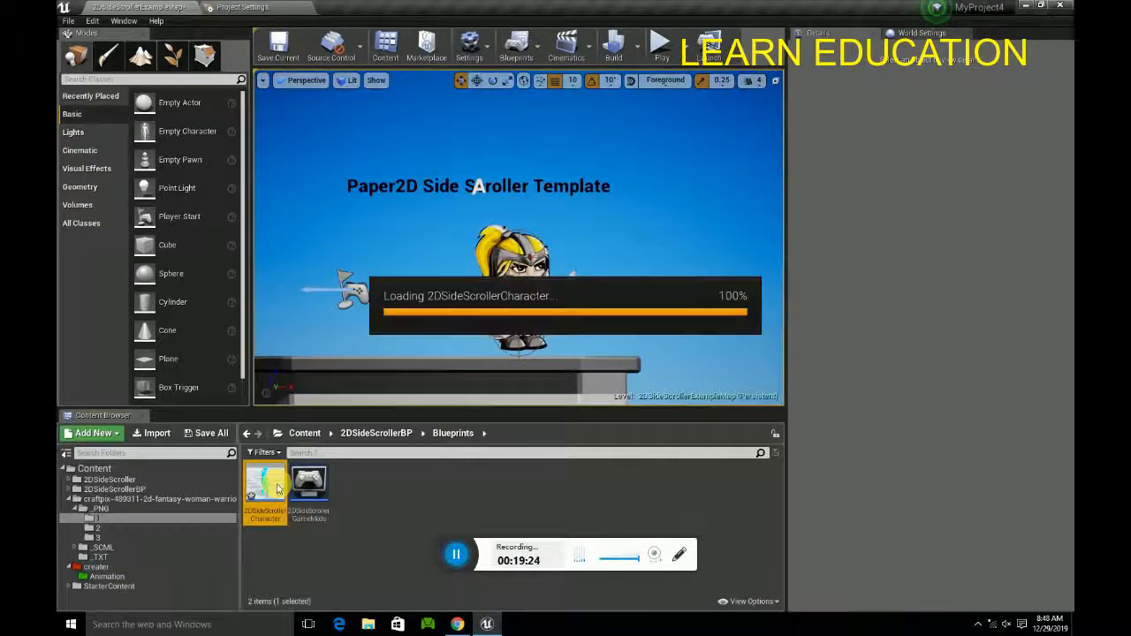
left_click(245, 75)
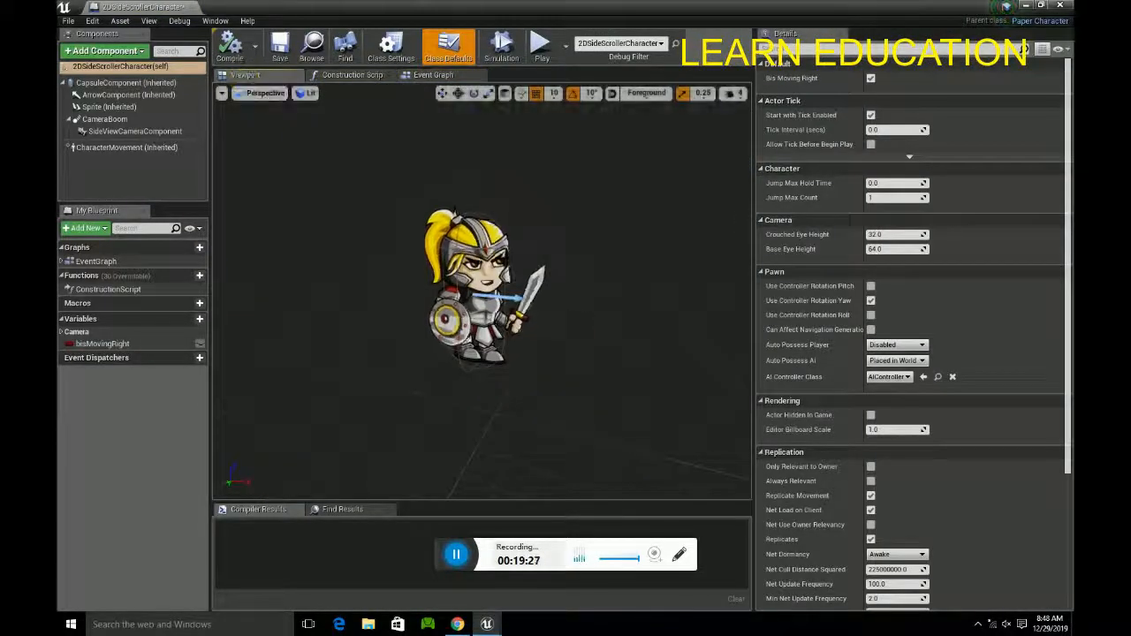
left_click(487, 281)
left_click(487, 93)
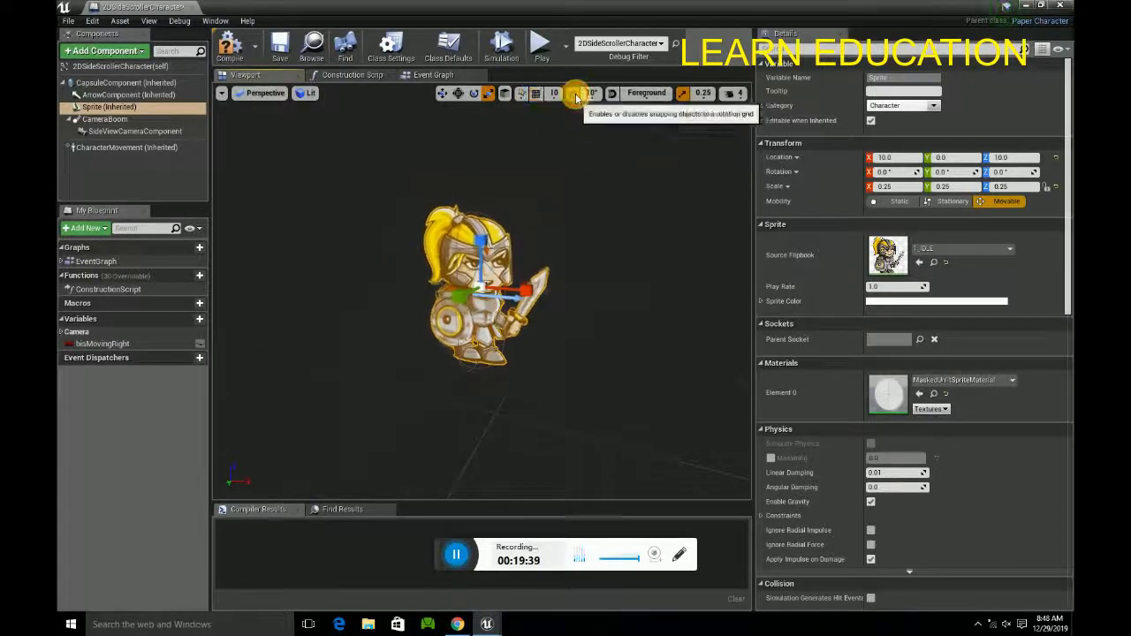
left_click(680, 95)
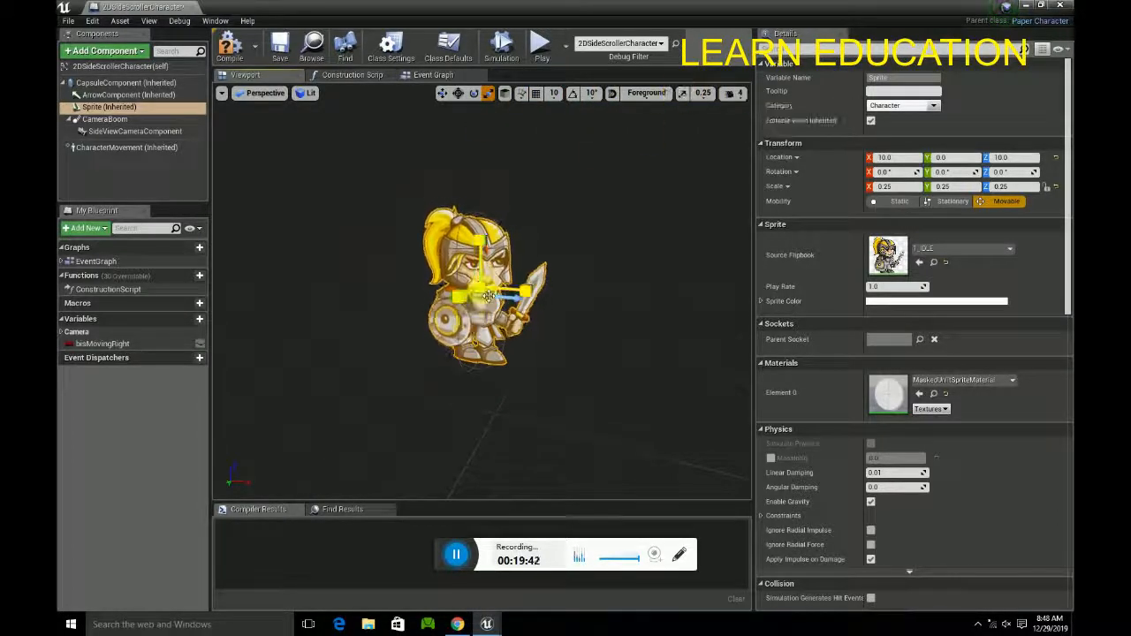
mouse_move(479, 288)
left_mouse_down()
mouse_move(467, 300)
mouse_move(502, 268)
mouse_move(468, 300)
left_mouse_up()
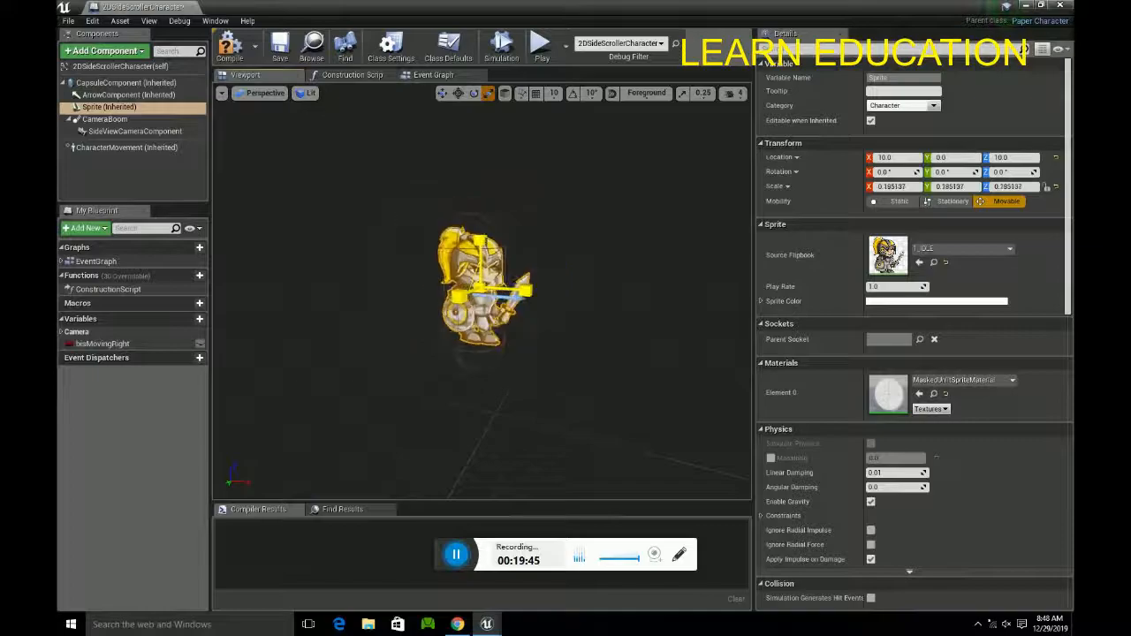
left_click(441, 93)
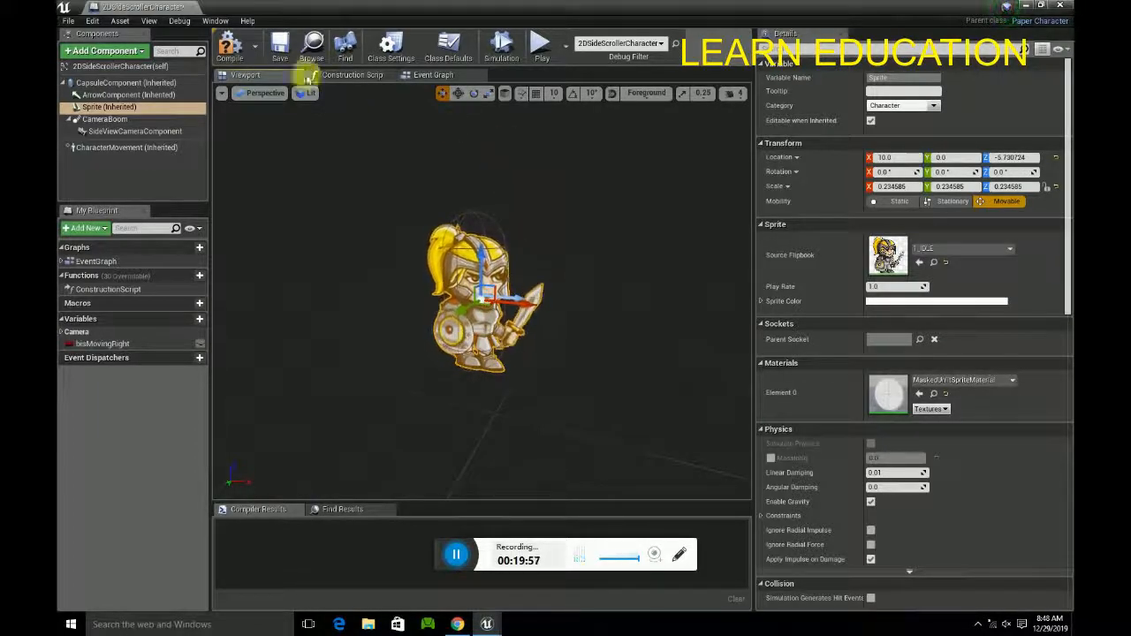
left_click(230, 46)
Step: Return to the level and play it, running and jumping across the platforms to the wall to check the resized character, and stop the session
left_click(189, 7)
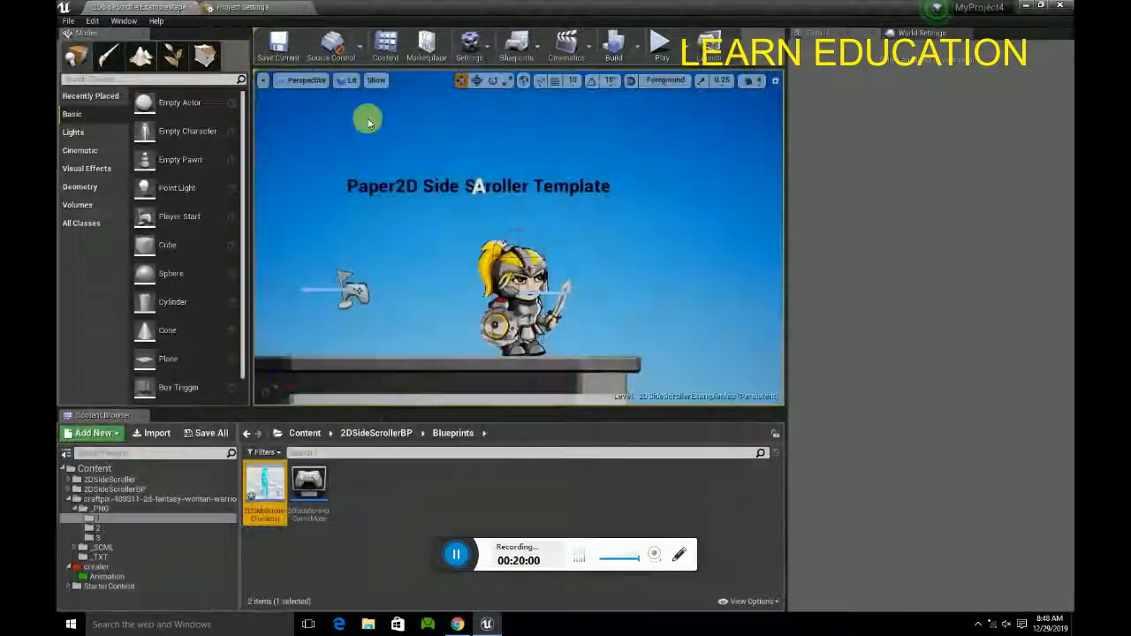
left_click(663, 46)
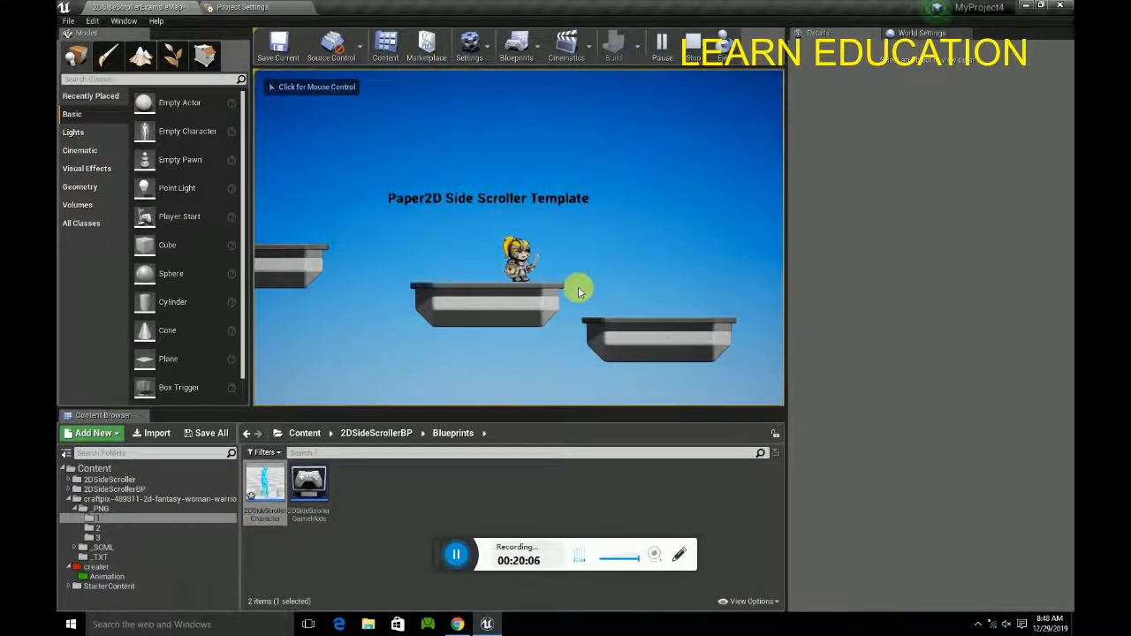
left_click(578, 289)
key("d")
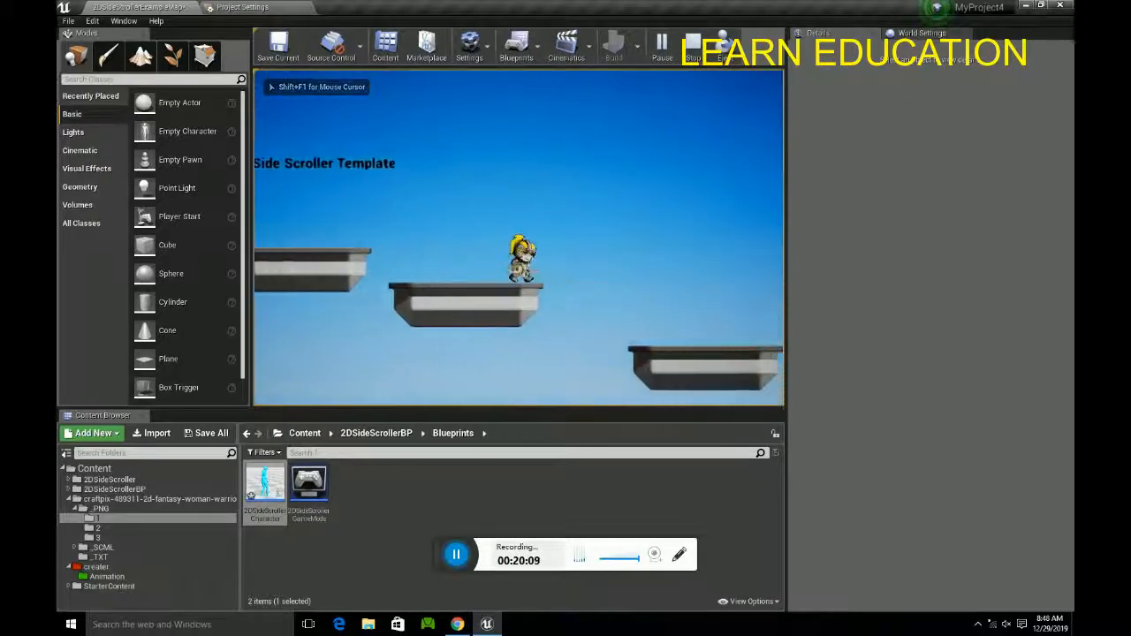
key("space")
key("space")
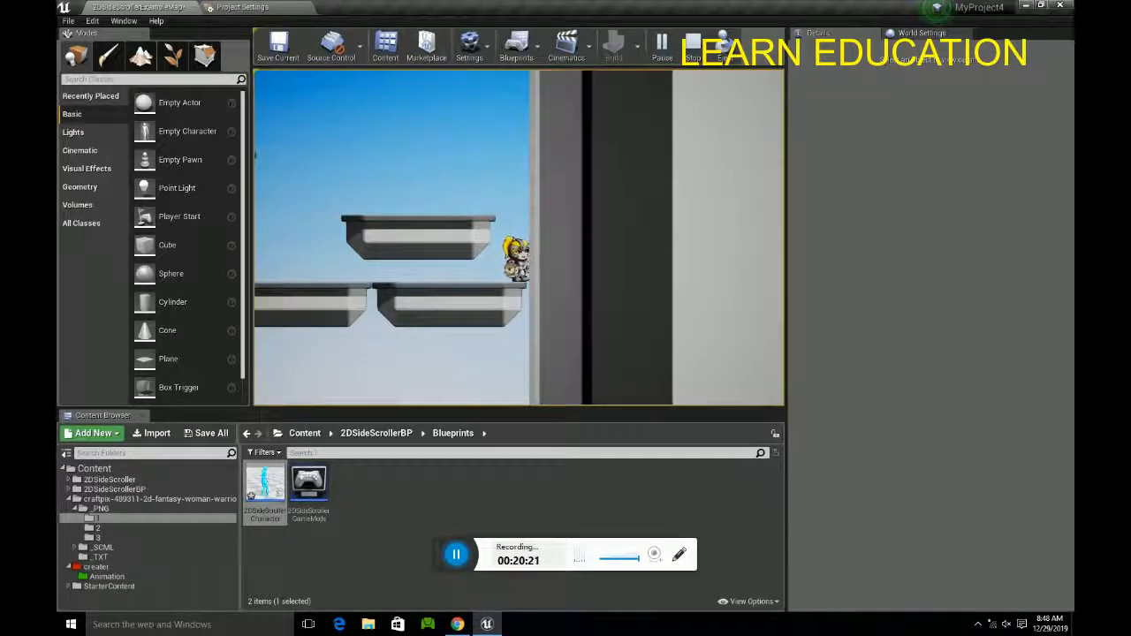
key("Escape")
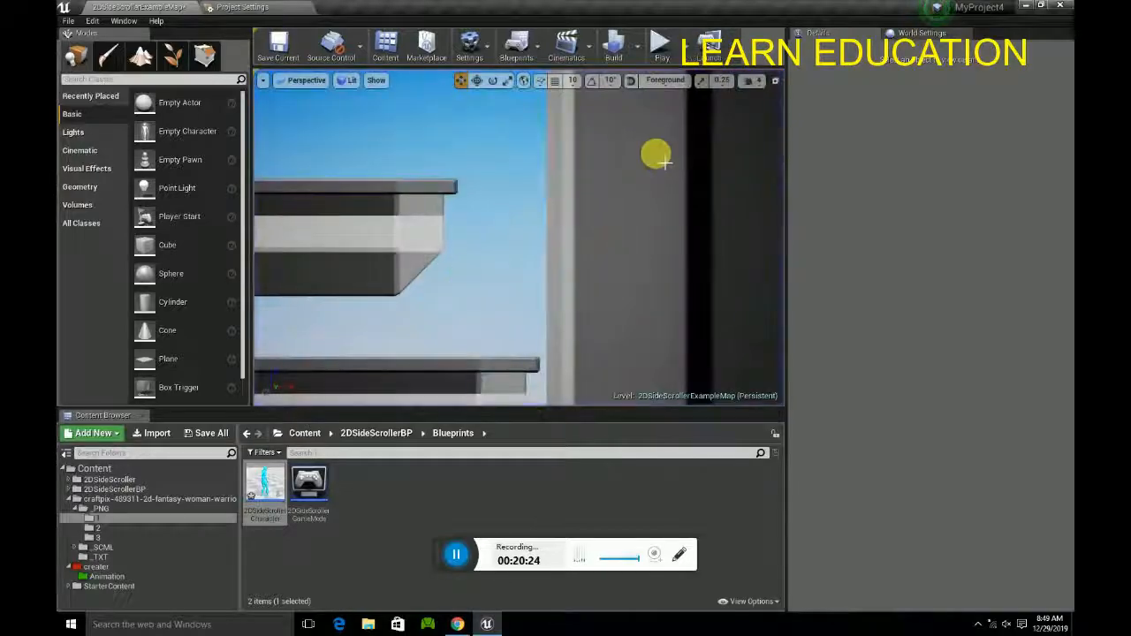